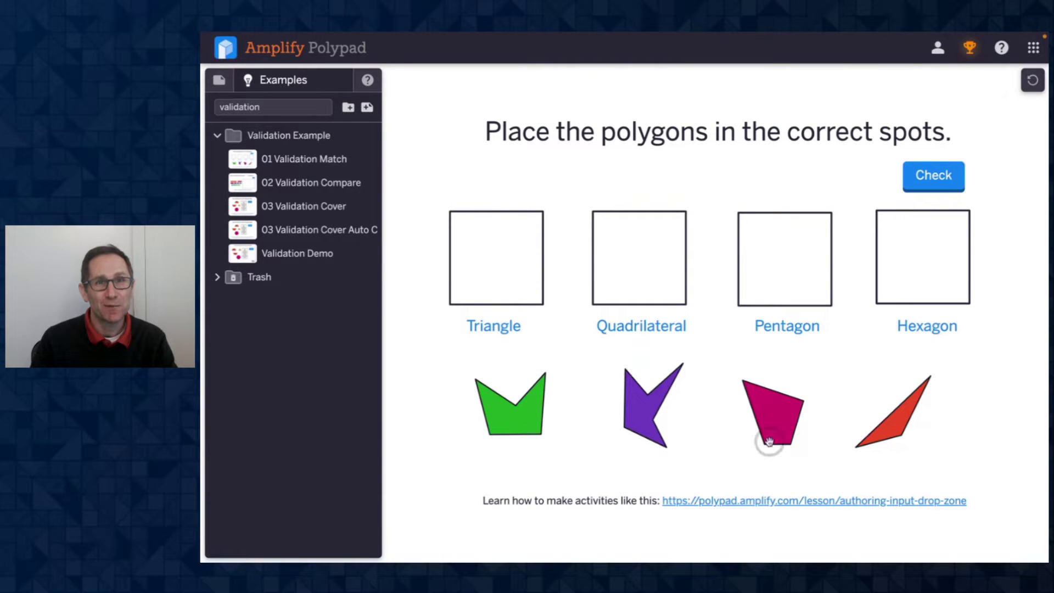
Place the red, magenta, green and purple polygons in the Triangle, Quadrilateral, Pentagon and Hexagon boxes respectively, and check the answer.
left_click_drag(779, 418, 667, 328)
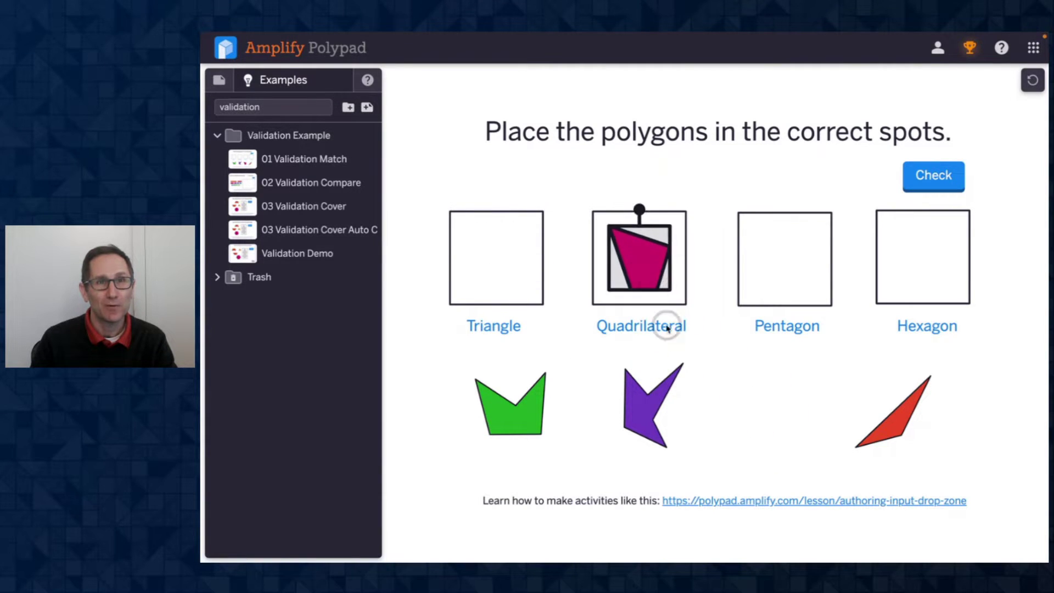
left_click_drag(892, 428, 497, 260)
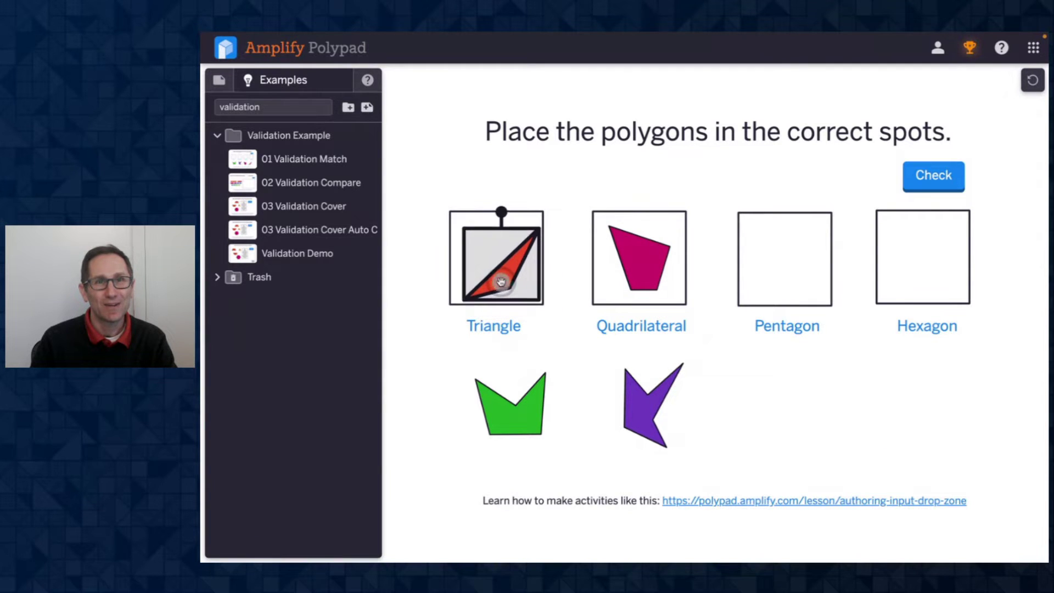
left_click_drag(640, 419, 911, 277)
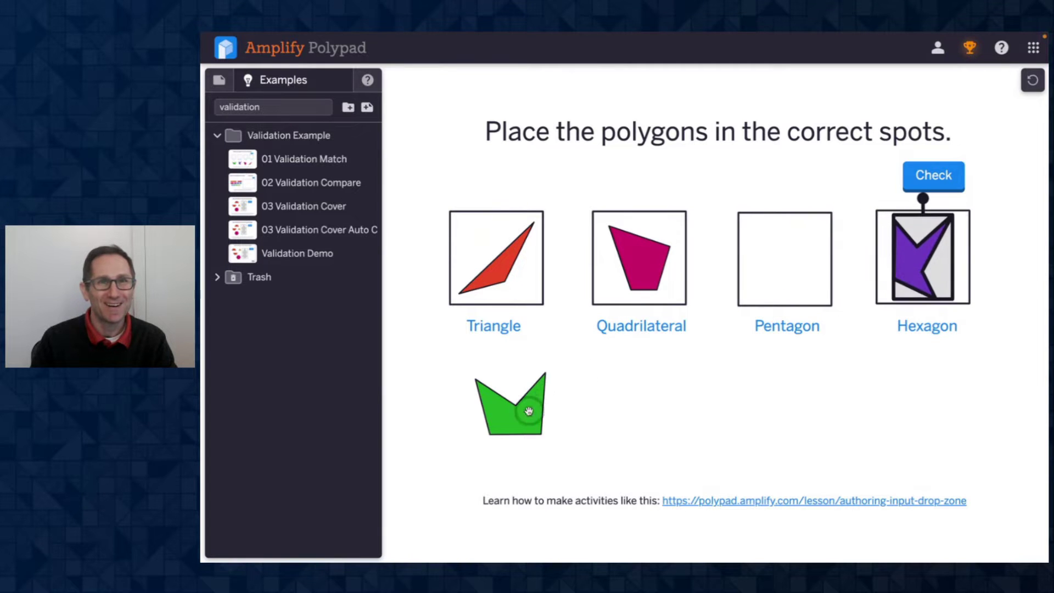
left_click_drag(529, 411, 792, 271)
left_click(851, 388)
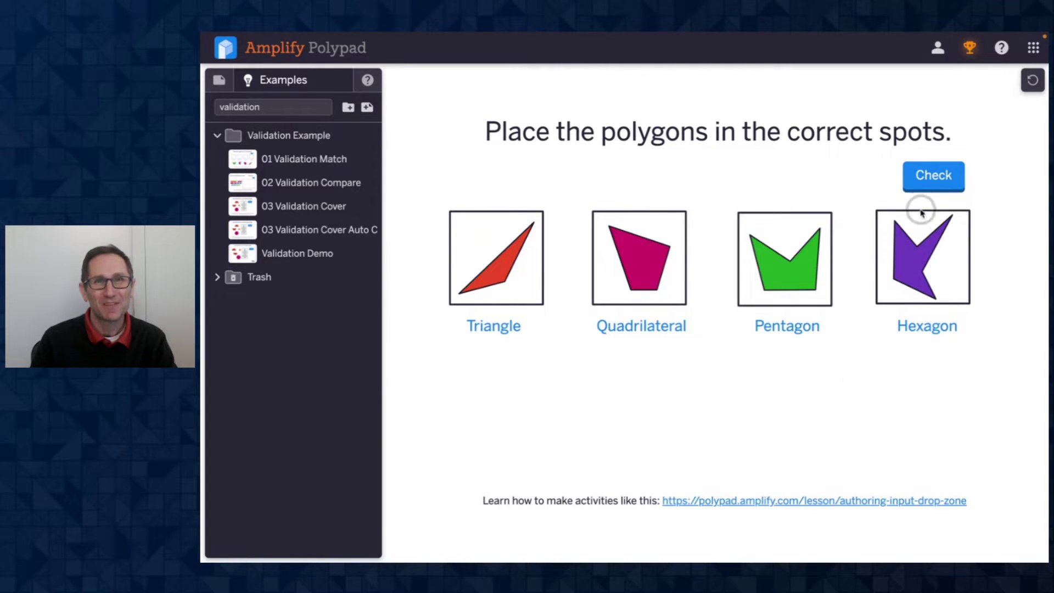
left_click(933, 175)
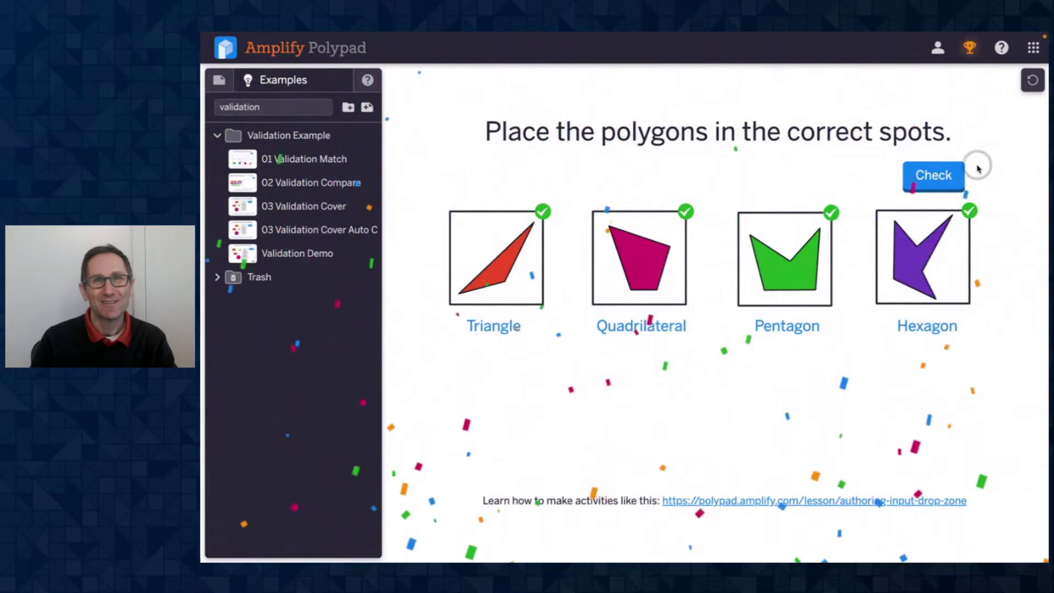
Reset the activity and check a wrong arrangement: green in Hexagon, purple in Pentagon, magenta in Triangle, red in Quadrilateral.
left_click(1031, 80)
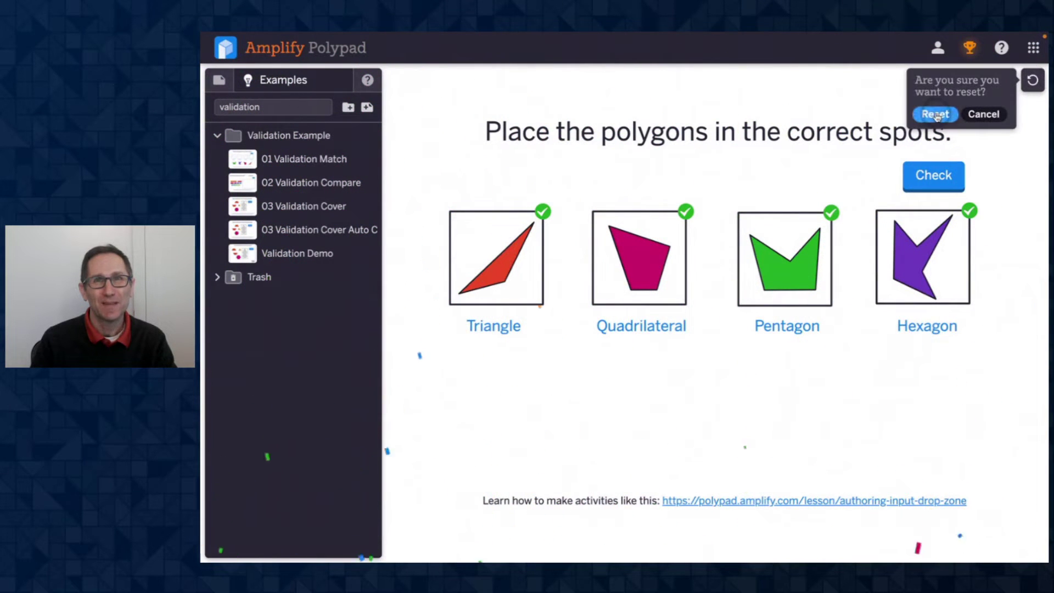
left_click(935, 115)
left_click(528, 413)
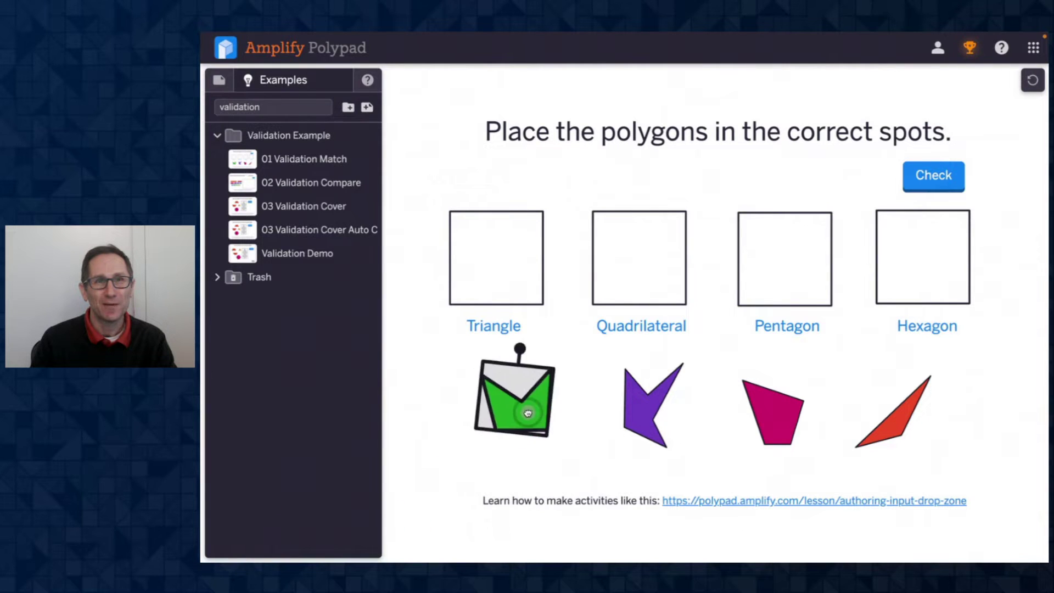
left_click_drag(528, 413, 933, 288)
left_click_drag(641, 406, 772, 263)
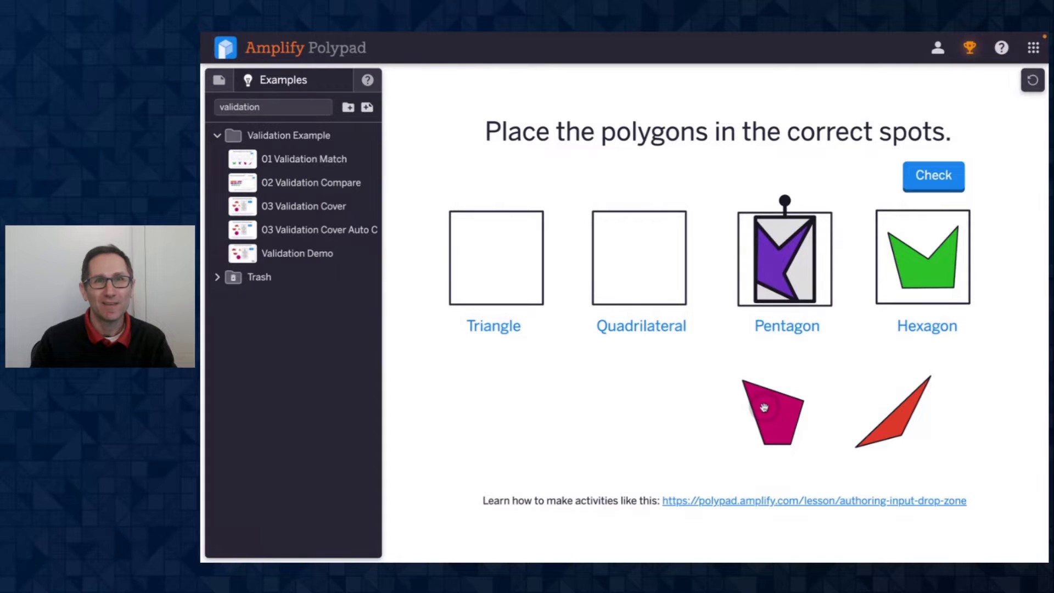
left_click_drag(760, 407, 497, 270)
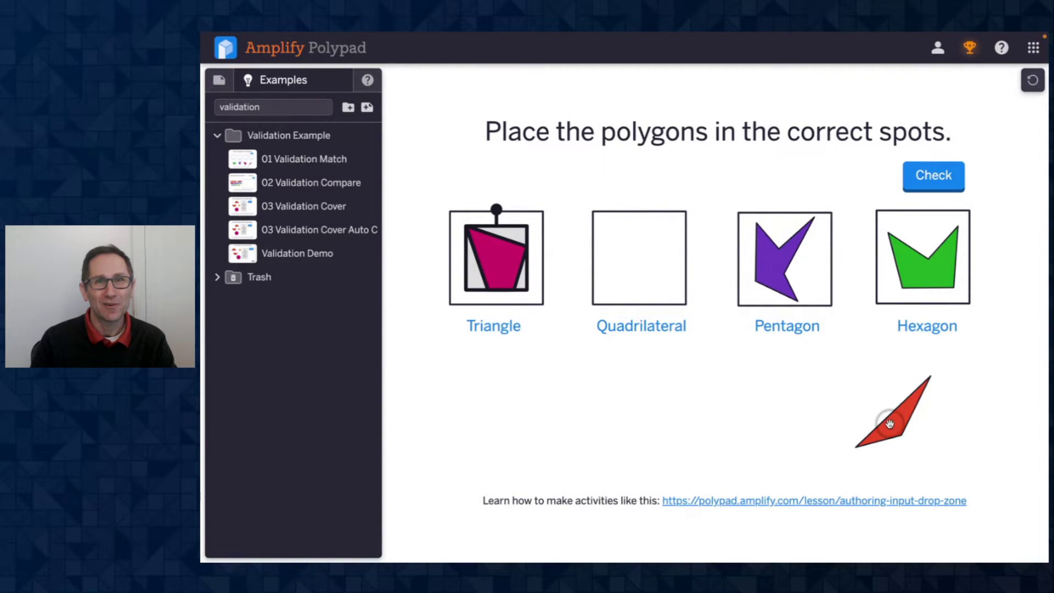
left_click_drag(889, 423, 637, 274)
left_click(927, 187)
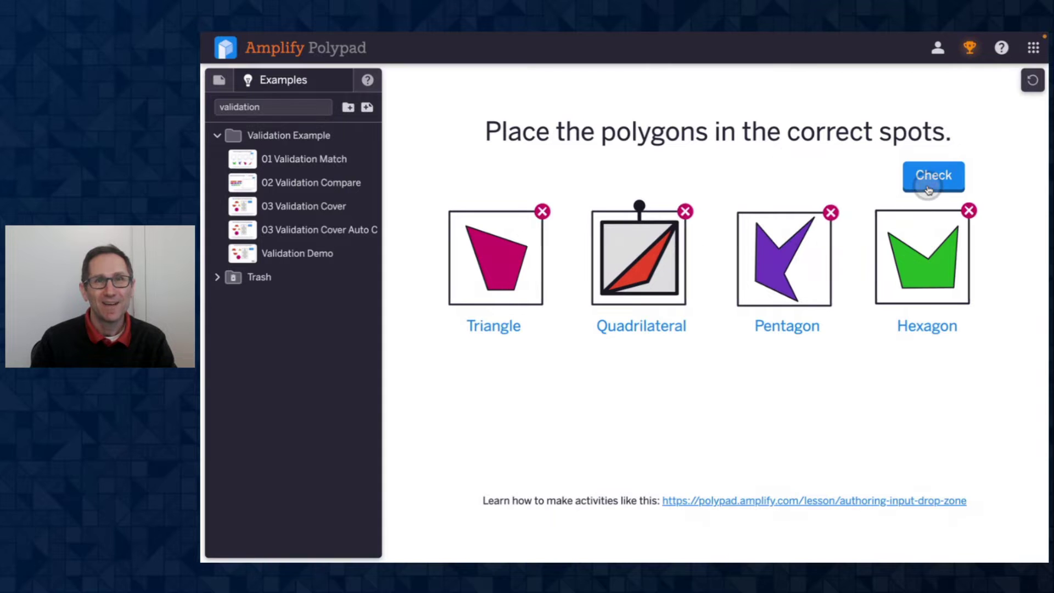
Swap the red and magenta polygons so red sits in Triangle and magenta in Quadrilateral, and check the answer again.
left_click_drag(536, 292, 648, 387)
left_click_drag(649, 295, 524, 266)
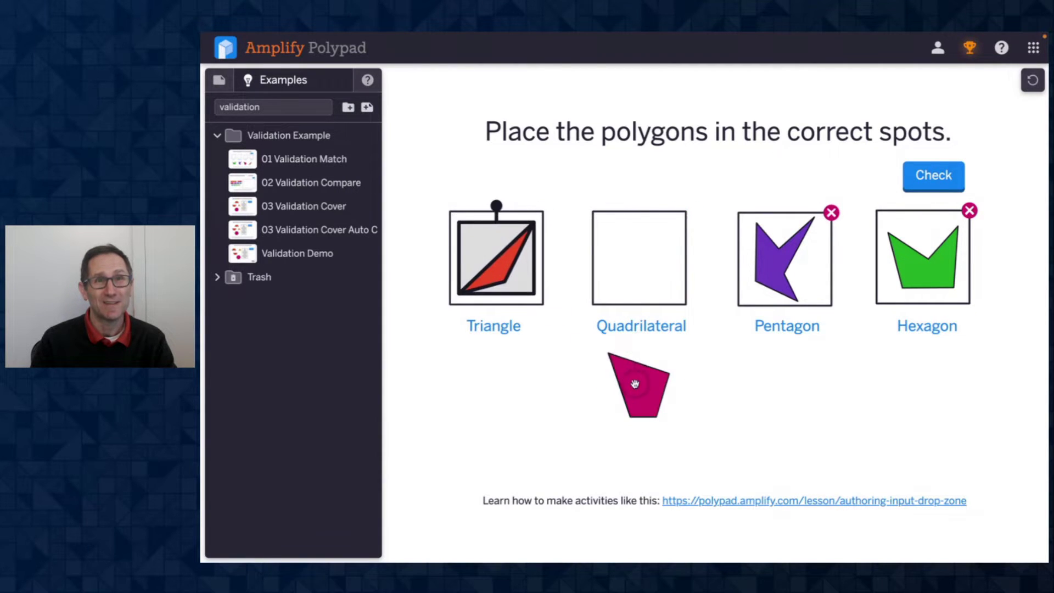
left_click_drag(634, 384, 639, 258)
left_click(927, 186)
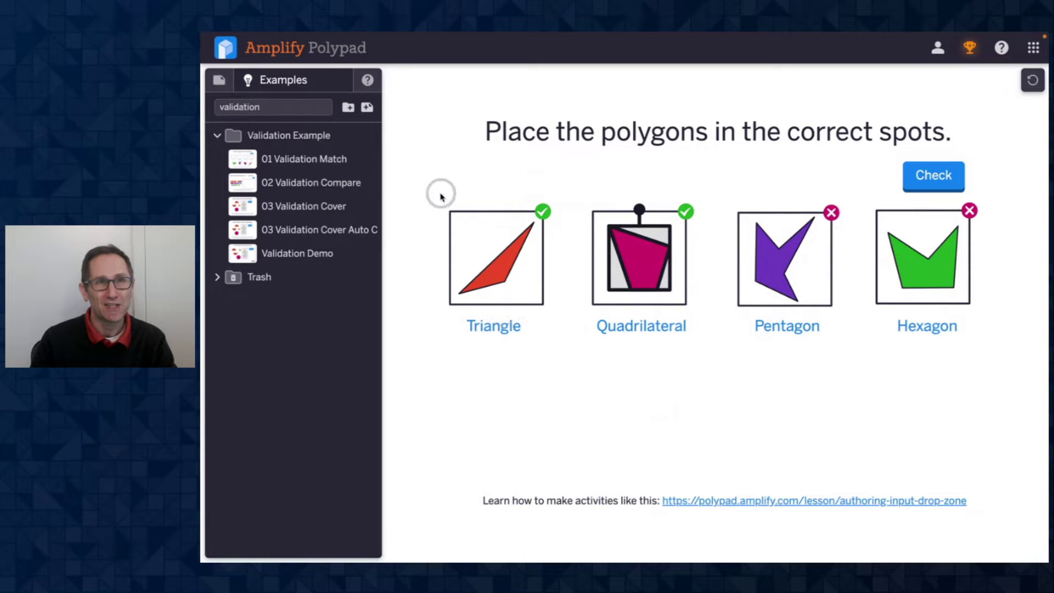
Open the 02 Validation Compare activity, place four 1/2 bars and one 1/3 bar in the box, and check the answer.
left_click(297, 183)
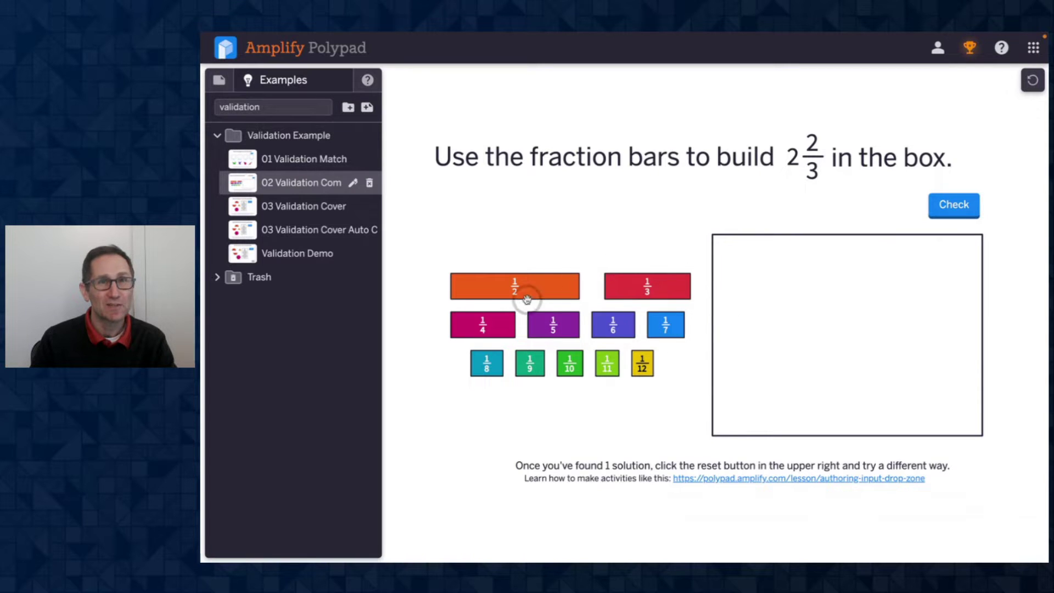
left_click_drag(514, 290, 783, 273)
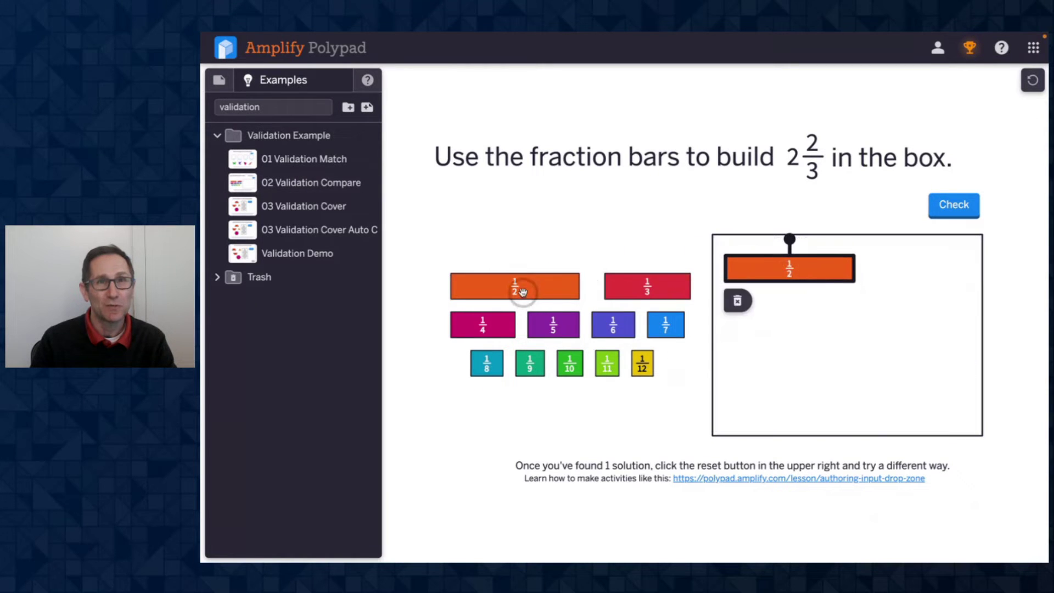
left_click_drag(513, 286, 917, 274)
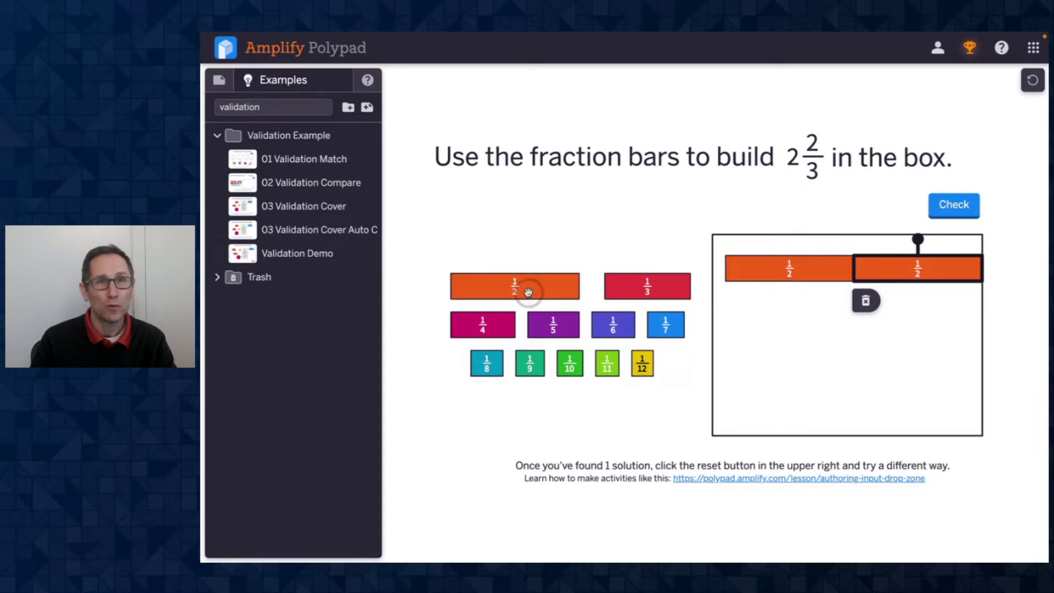
left_click_drag(529, 287, 794, 321)
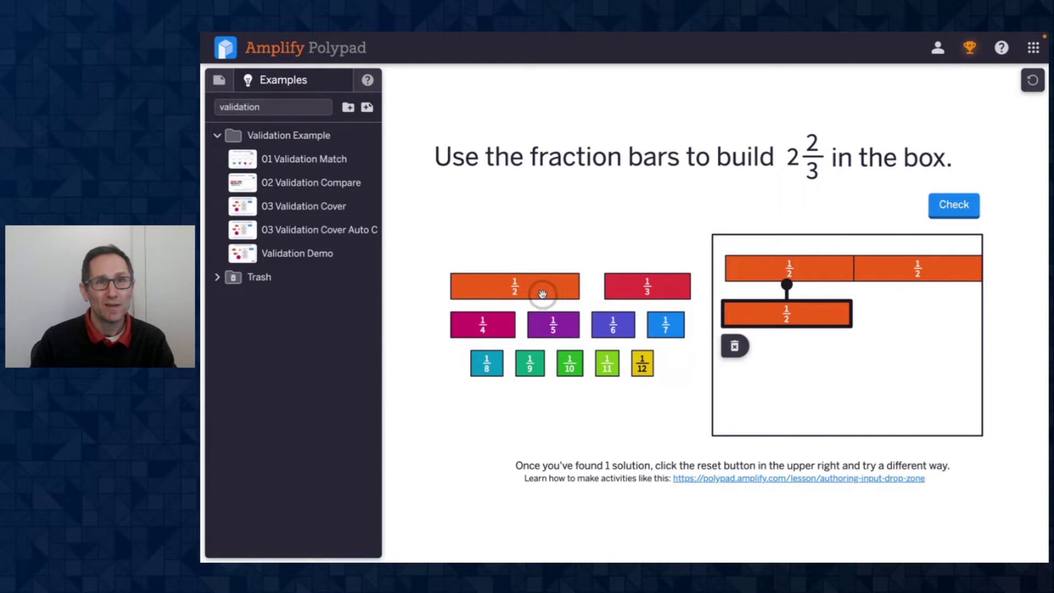
left_click_drag(545, 295, 944, 321)
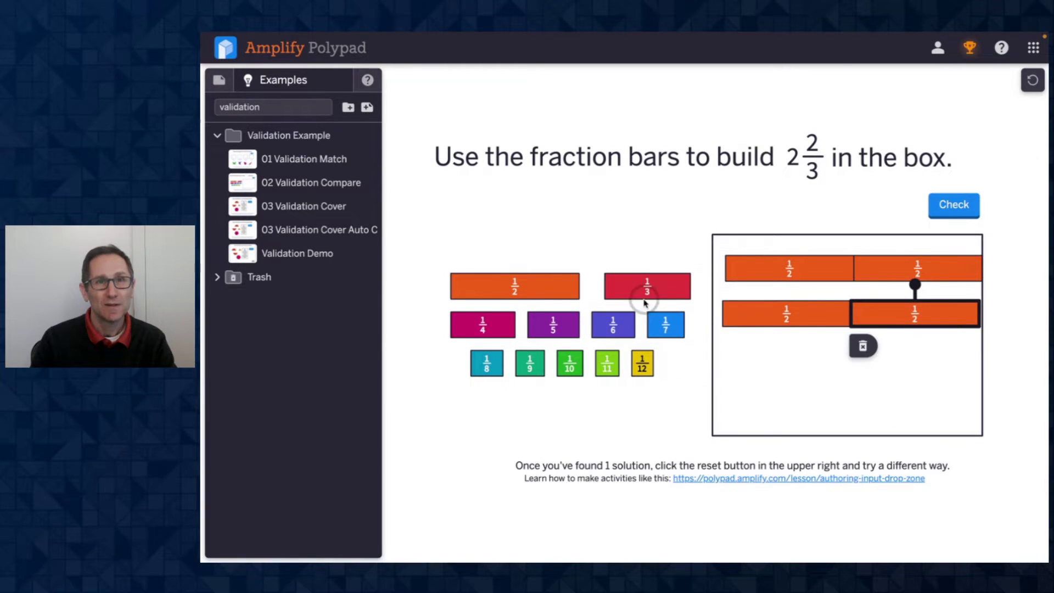
left_click_drag(647, 301, 818, 369)
left_click(952, 204)
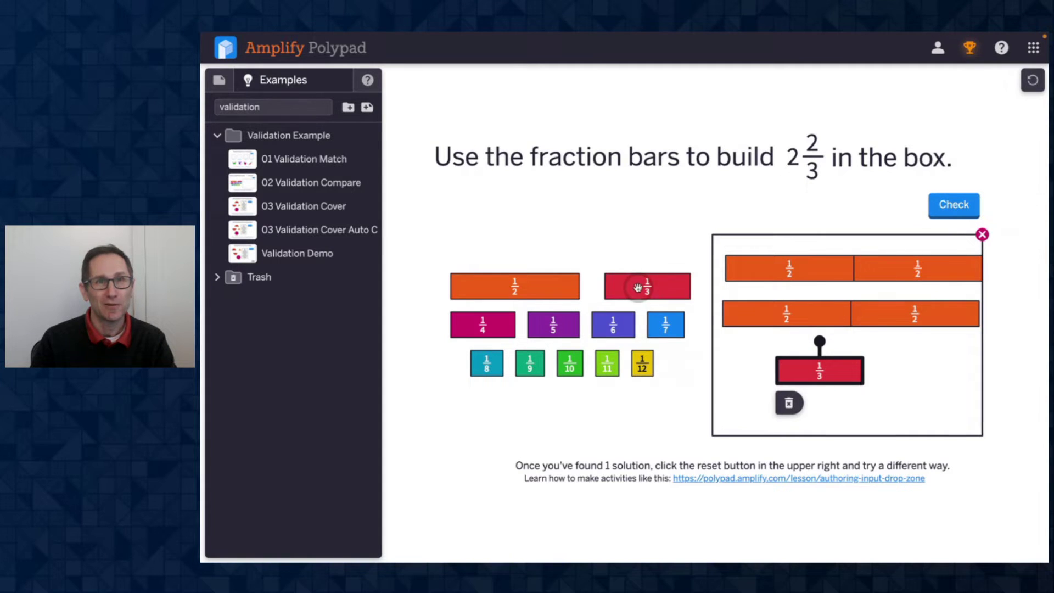
Add two 1/6 bars beside the 1/3 bar in the box and check the answer.
left_click_drag(608, 326, 890, 371)
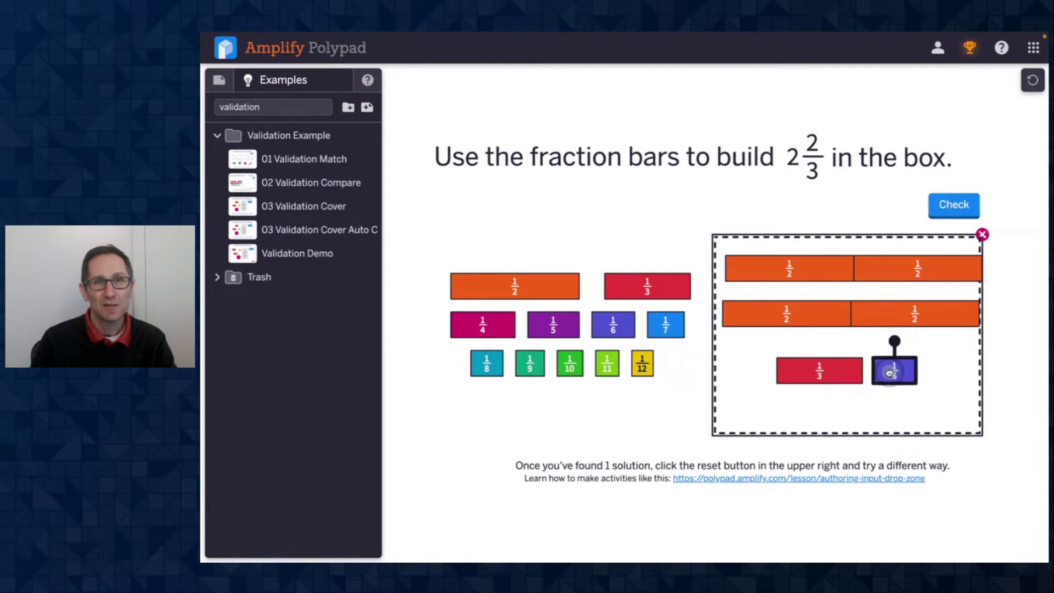
left_click_drag(636, 336, 966, 371)
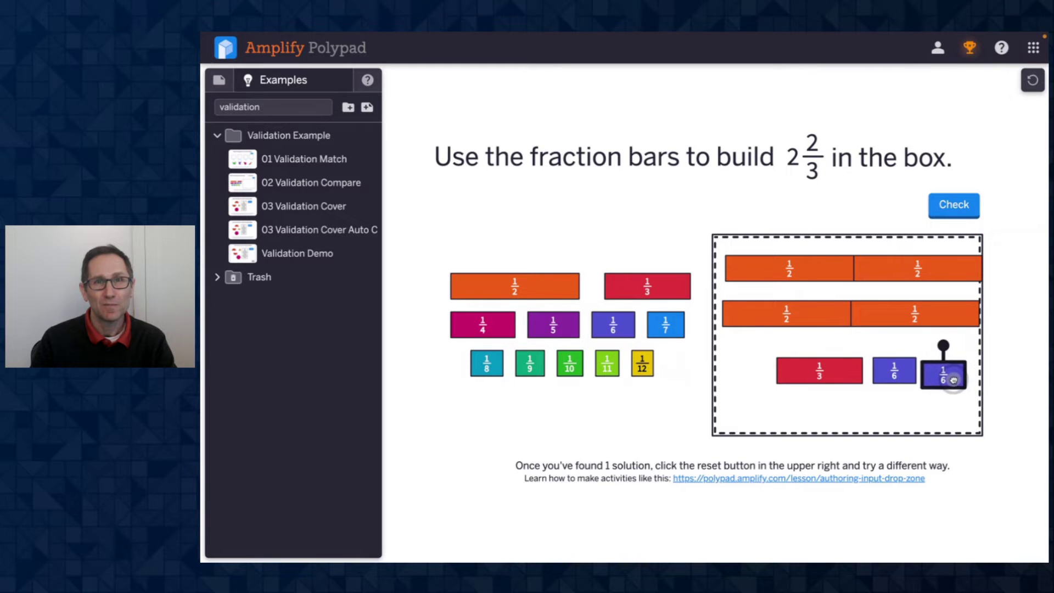
left_click(961, 206)
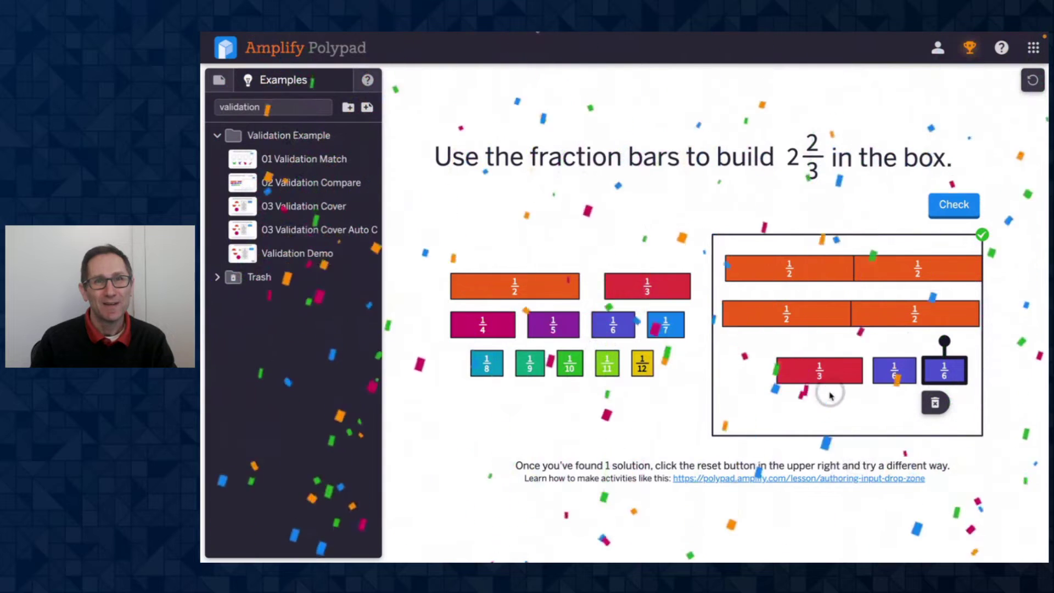
Replace the 1/3 bar with four 1/12 bars and one 1/2 bar with two 1/4 bars, and check the answer.
left_click_drag(812, 375, 551, 422)
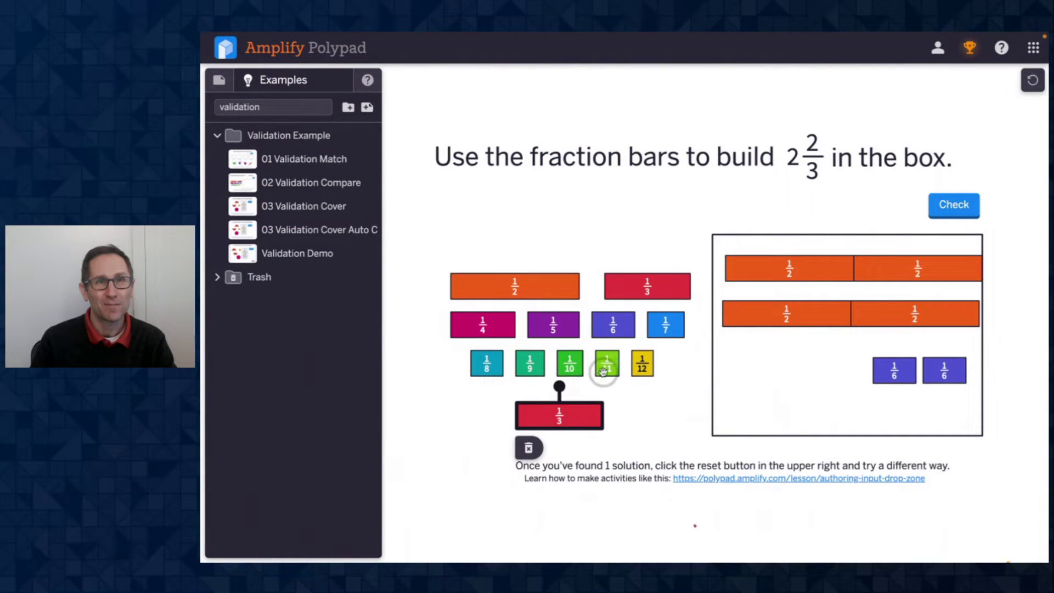
left_click_drag(642, 363, 808, 370)
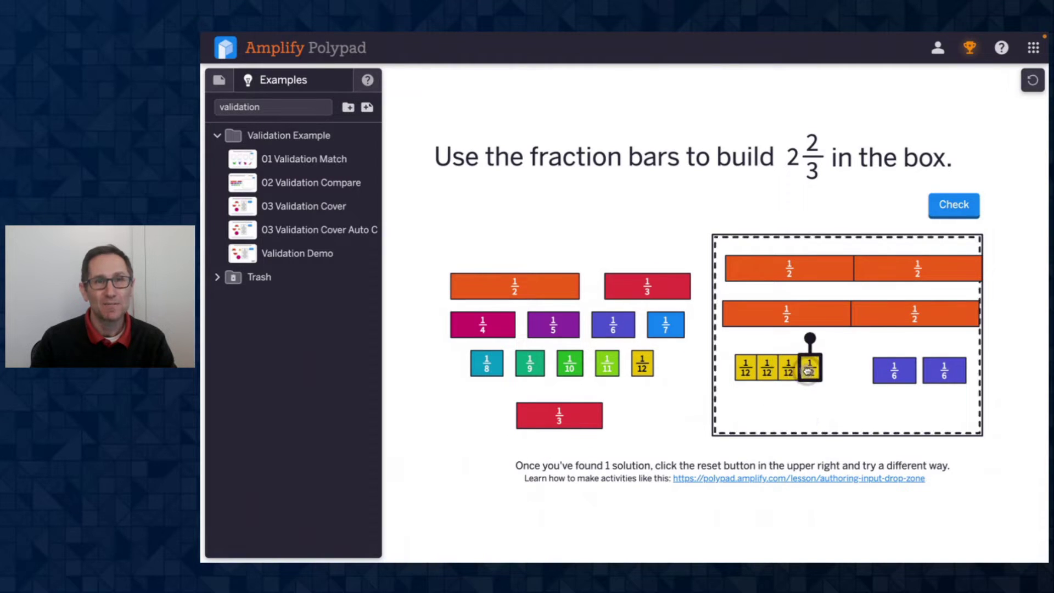
left_click_drag(788, 277, 500, 271)
left_click_drag(482, 323, 747, 275)
left_click_drag(747, 275, 814, 275)
left_click(948, 215)
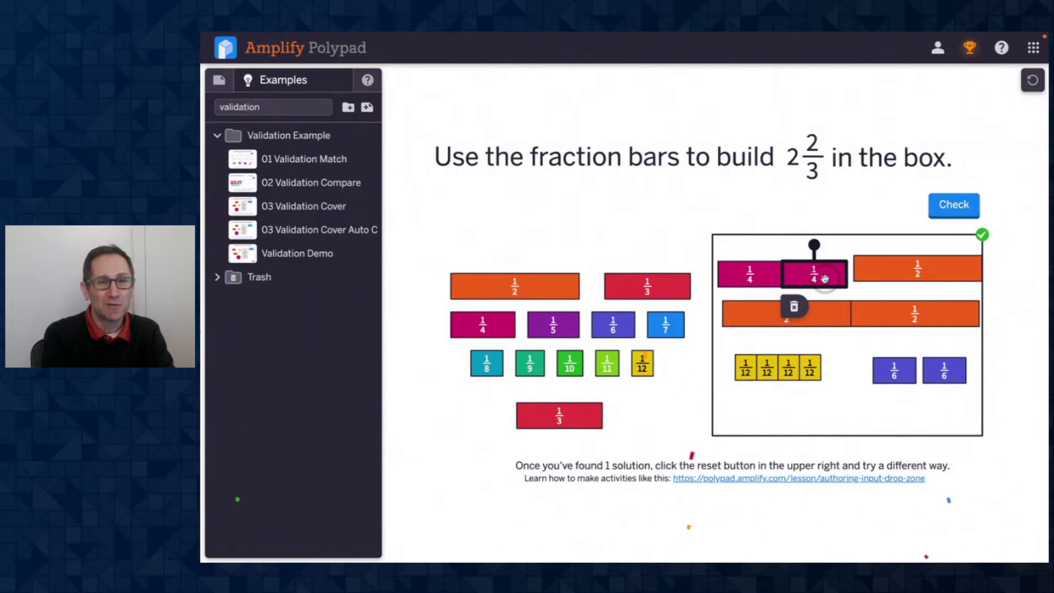
Move one 1/4 bar out of the answer box and reset the fraction bar activity.
left_click_drag(811, 277, 618, 249)
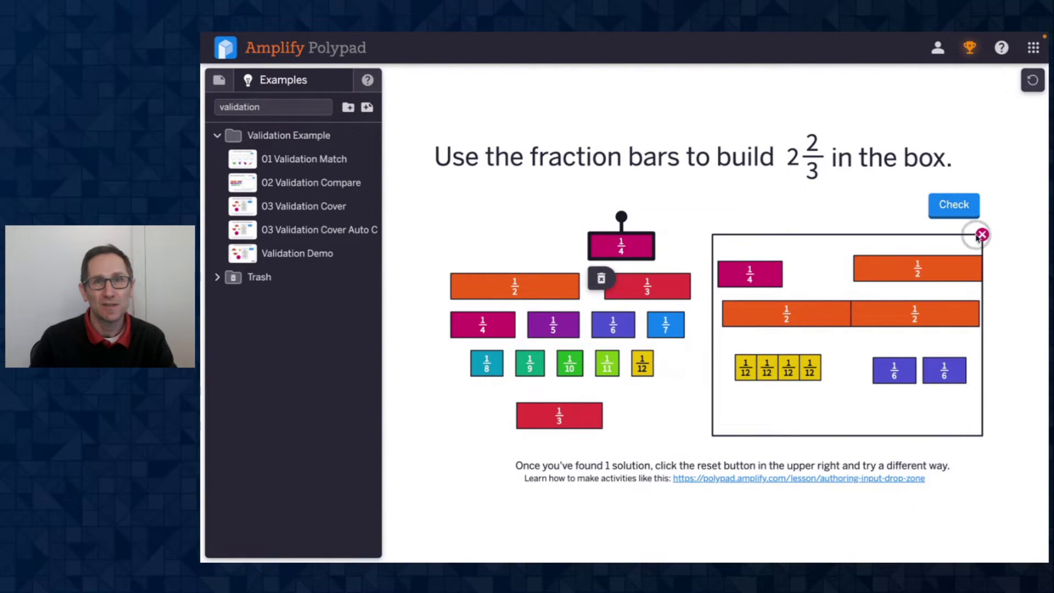
left_click(1032, 80)
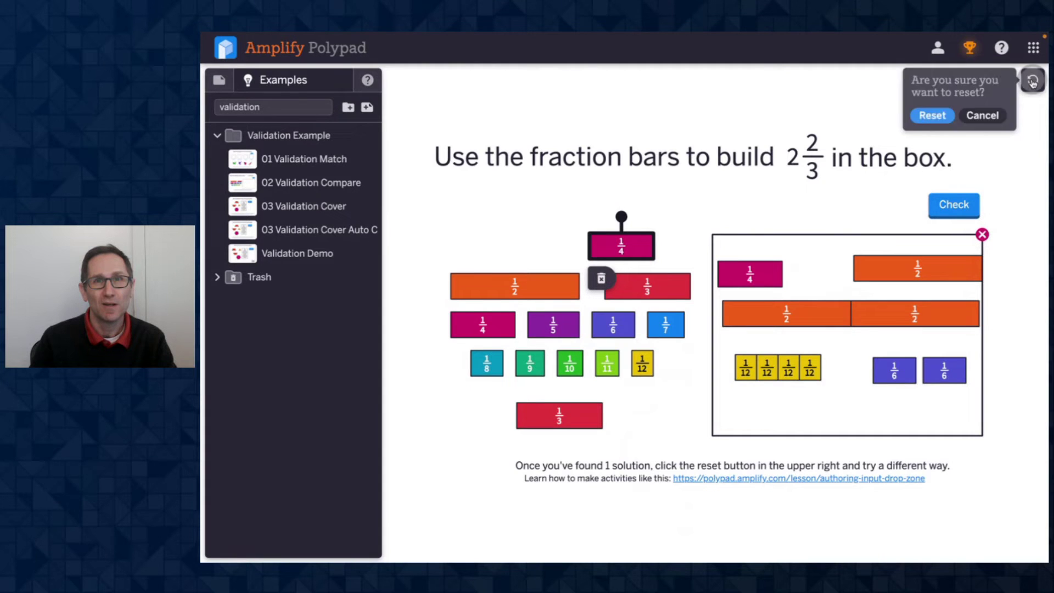
left_click(938, 115)
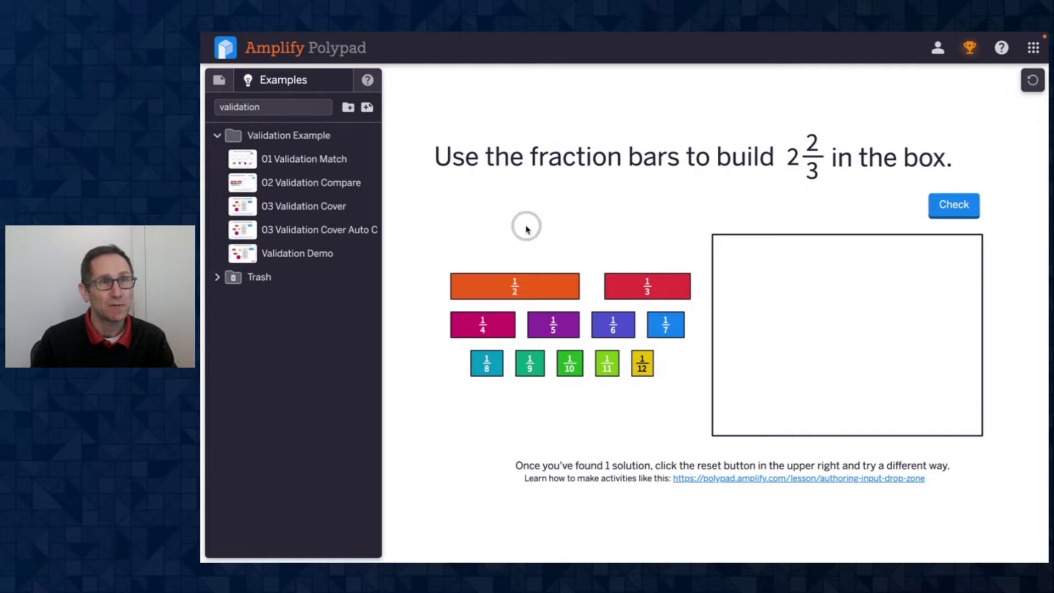
Open the 03 Validation Cover activity, cover the gray shape with the triangle, hexagon and two trapezoids, and check the answer.
left_click(315, 211)
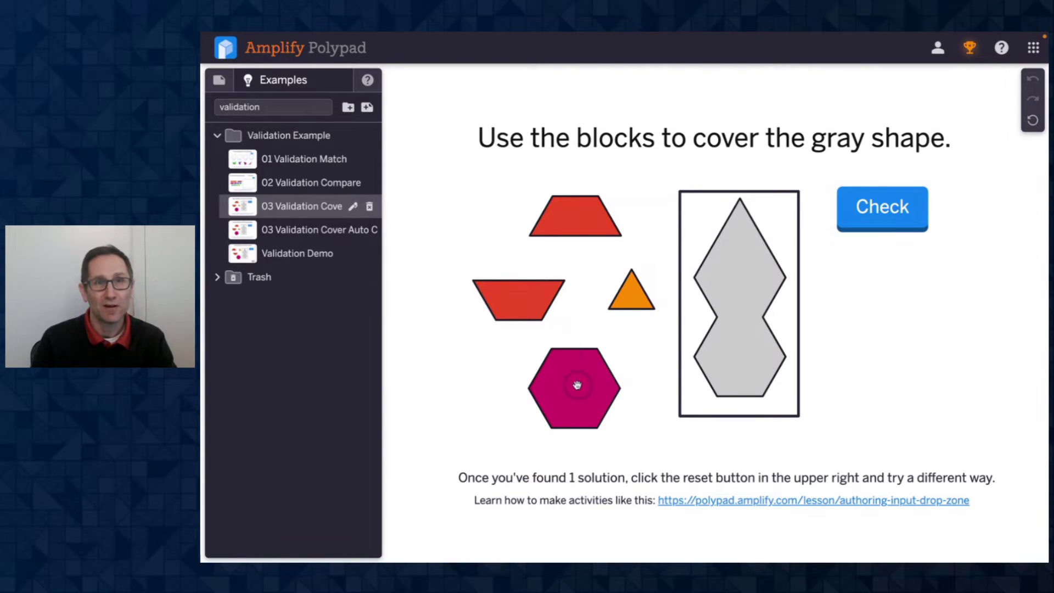
left_click_drag(577, 385, 738, 277)
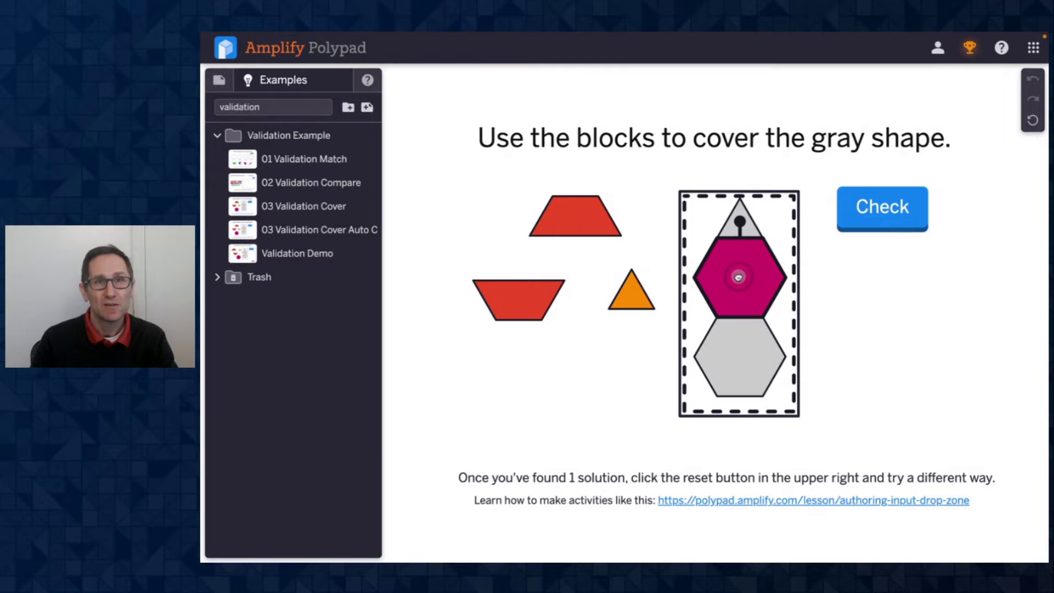
left_click_drag(630, 291, 722, 230)
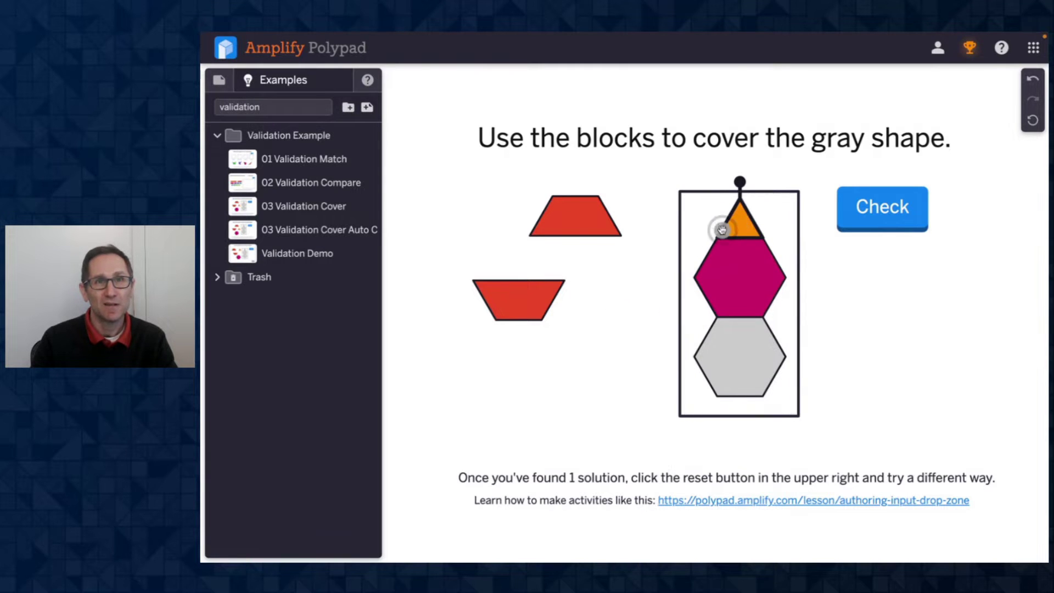
left_click_drag(518, 299, 738, 376)
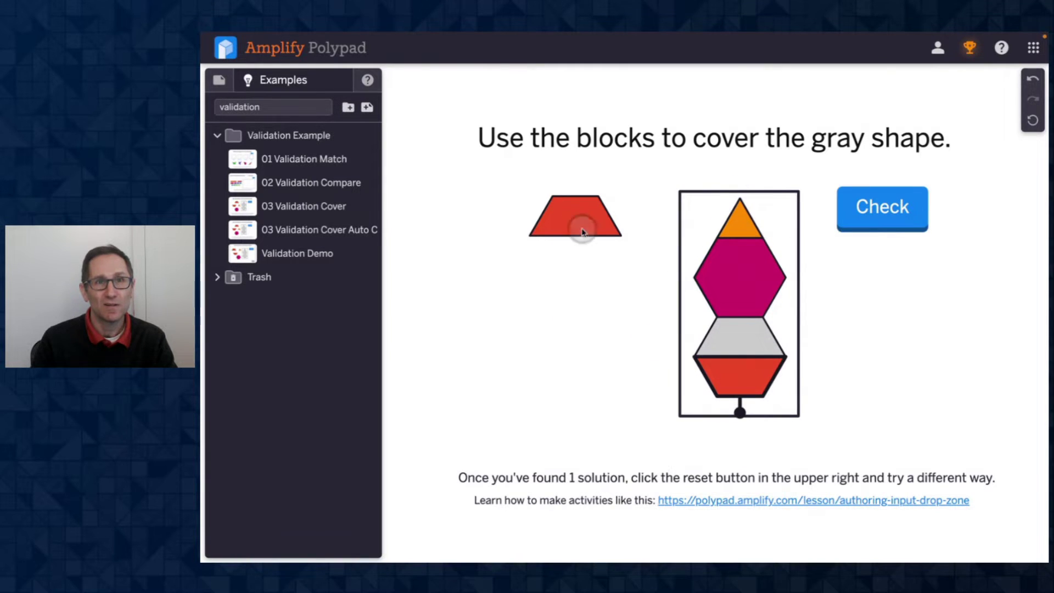
left_click_drag(581, 232, 738, 347)
left_click(842, 226)
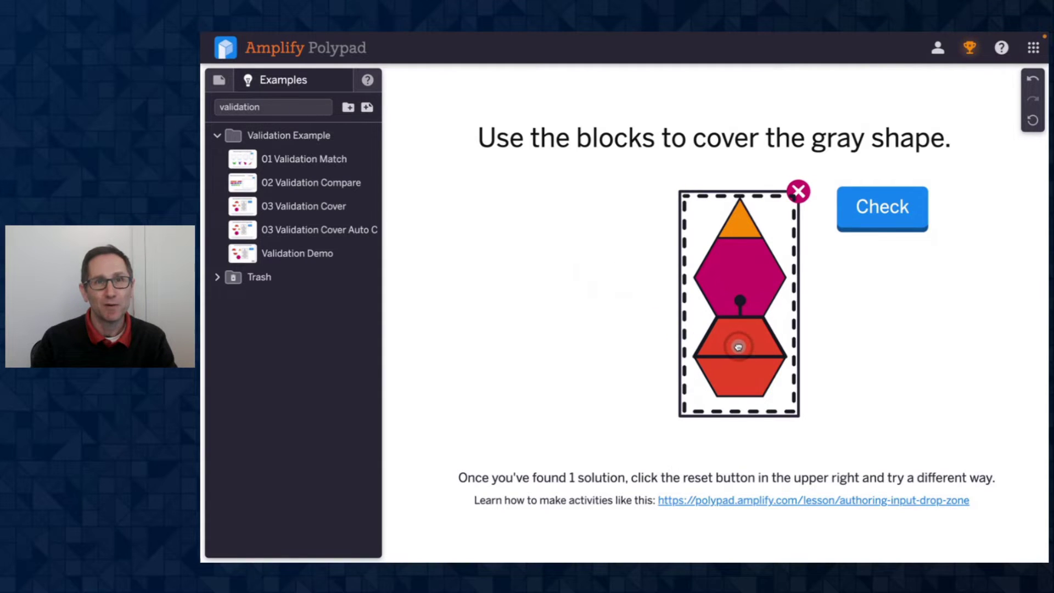
left_click(867, 223)
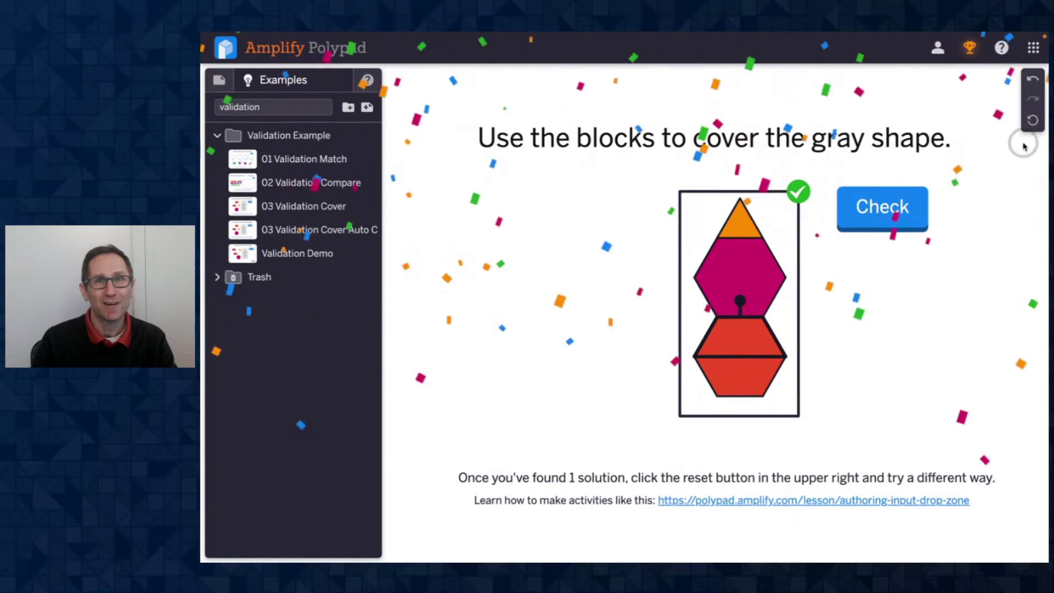
Reset the activity, cover the gray shape with the hexagon in its lower part and both trapezoids and the triangle above, and check the answer.
left_click(1032, 120)
left_click(935, 154)
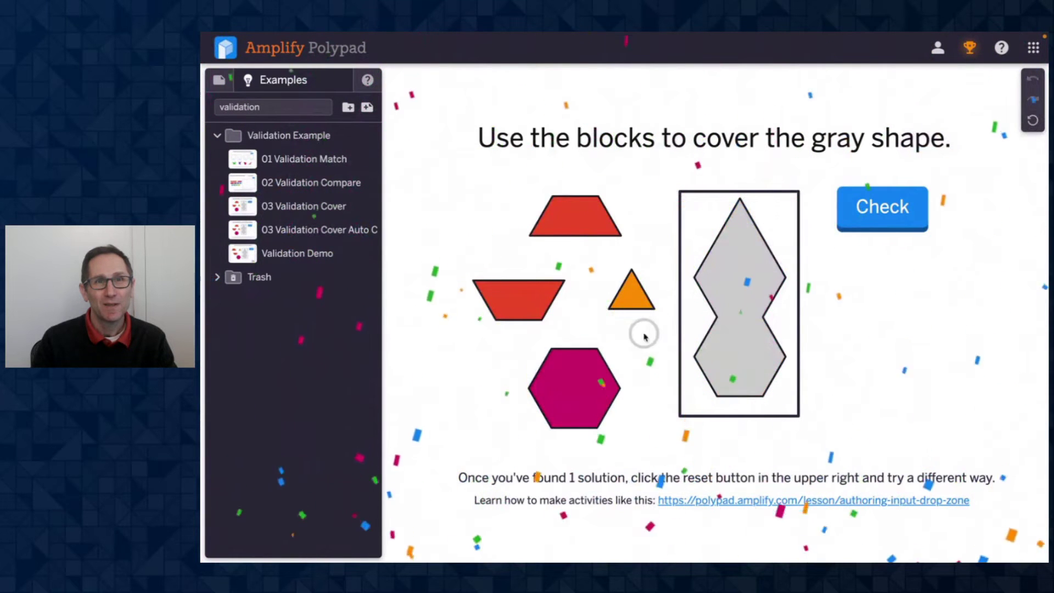
left_click_drag(573, 387, 750, 357)
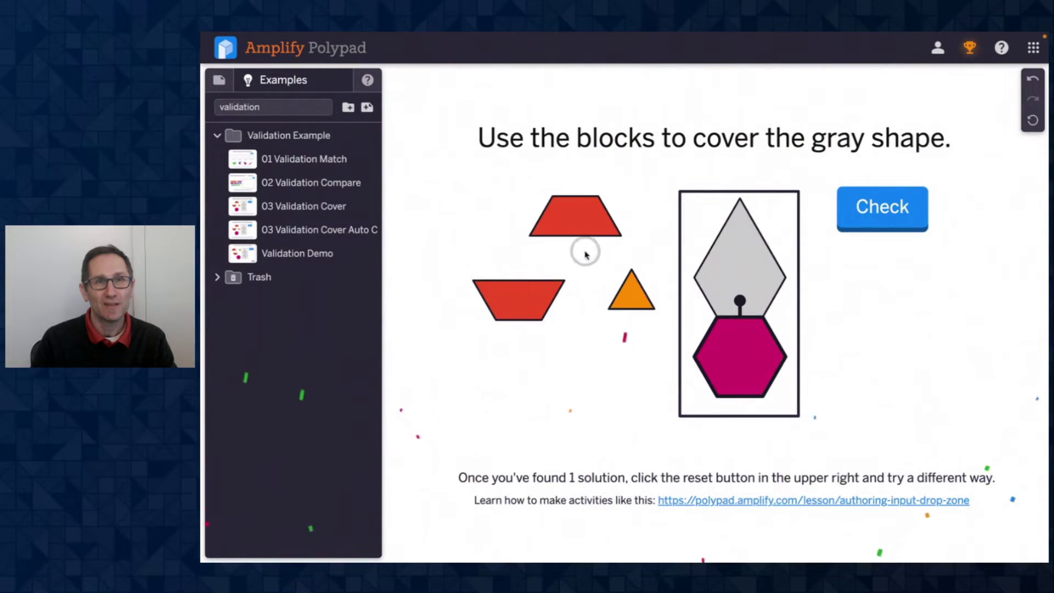
left_click_drag(584, 227, 702, 258)
left_click(727, 250)
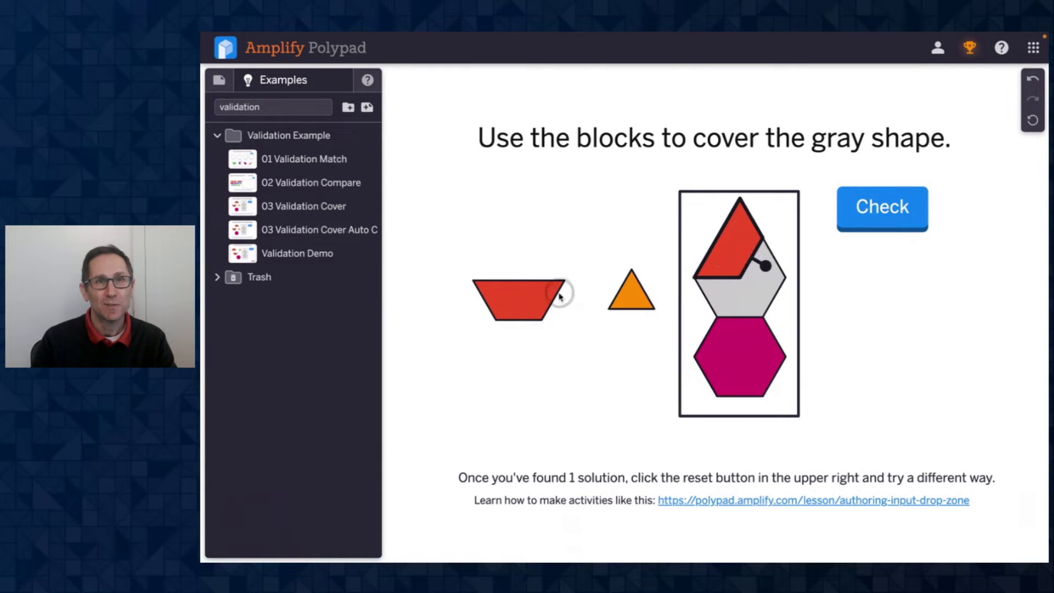
left_click_drag(560, 291, 748, 299)
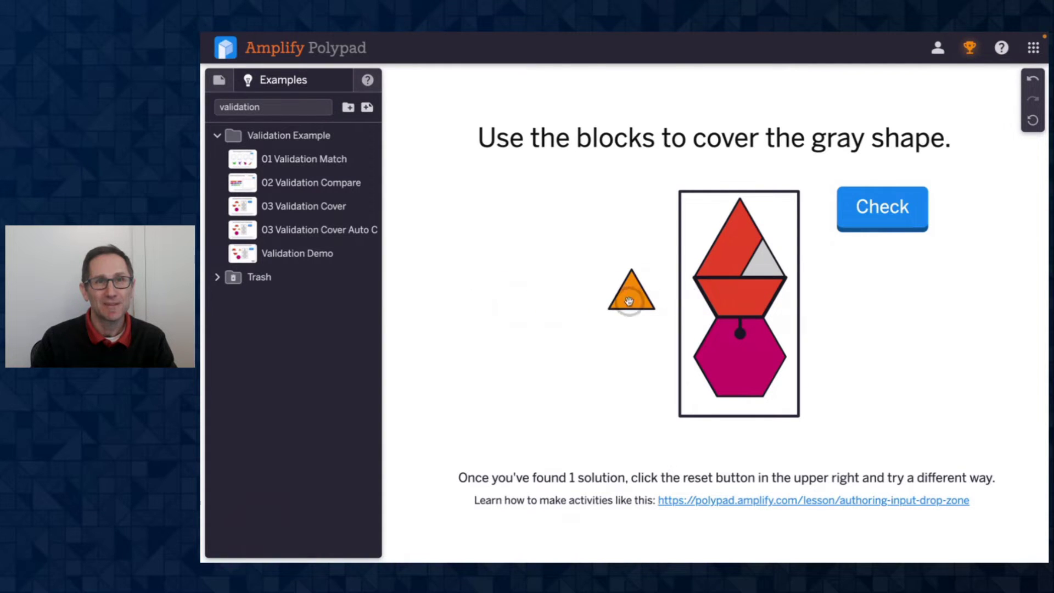
left_click_drag(631, 294, 763, 262)
left_click(883, 212)
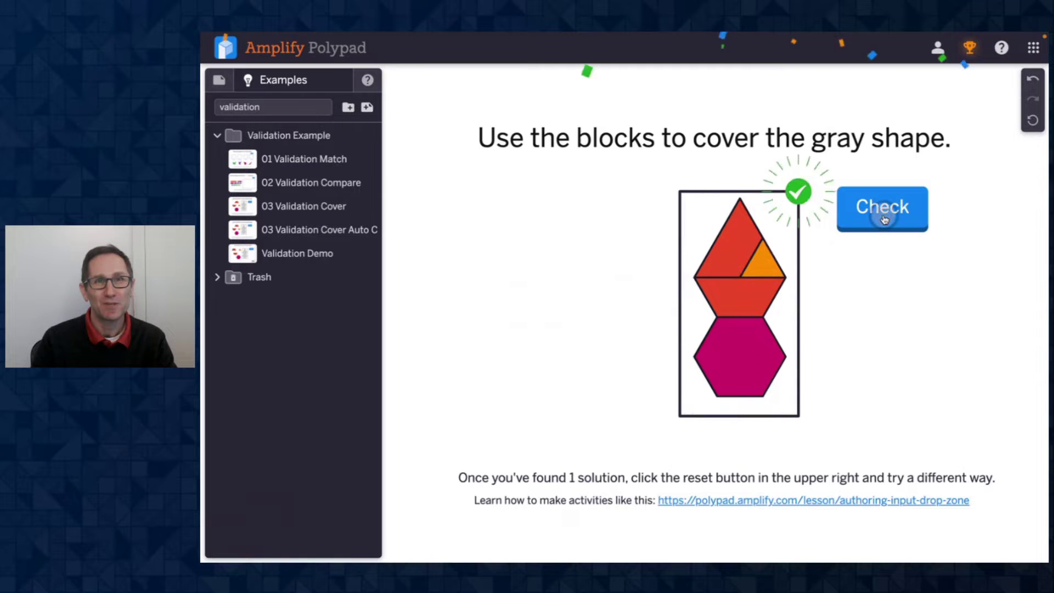
Move the hexagon out of the answer box and check the incomplete answer.
left_click_drag(746, 357, 536, 346)
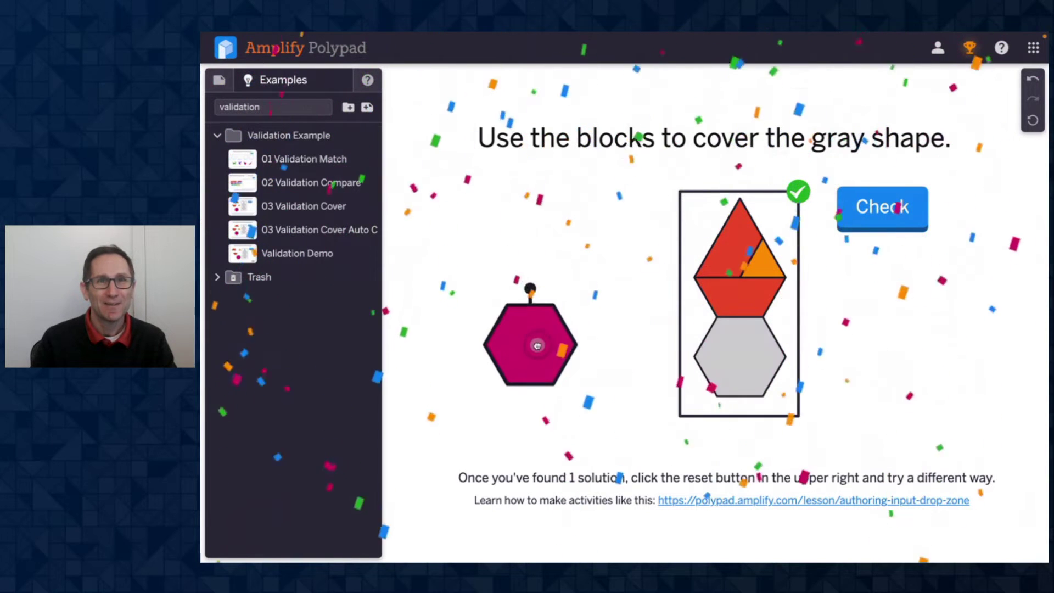
left_click(878, 216)
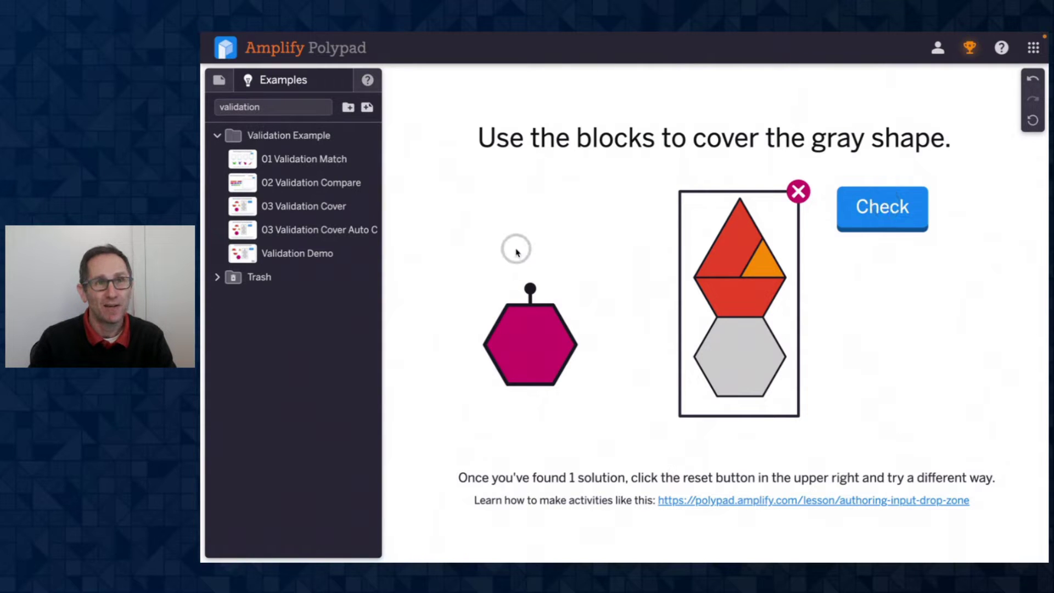
Open the 03 Validation Cover Auto Check activity, discarding changes, and place the hexagon and triangle at the two ends of the gray shape.
left_click(306, 239)
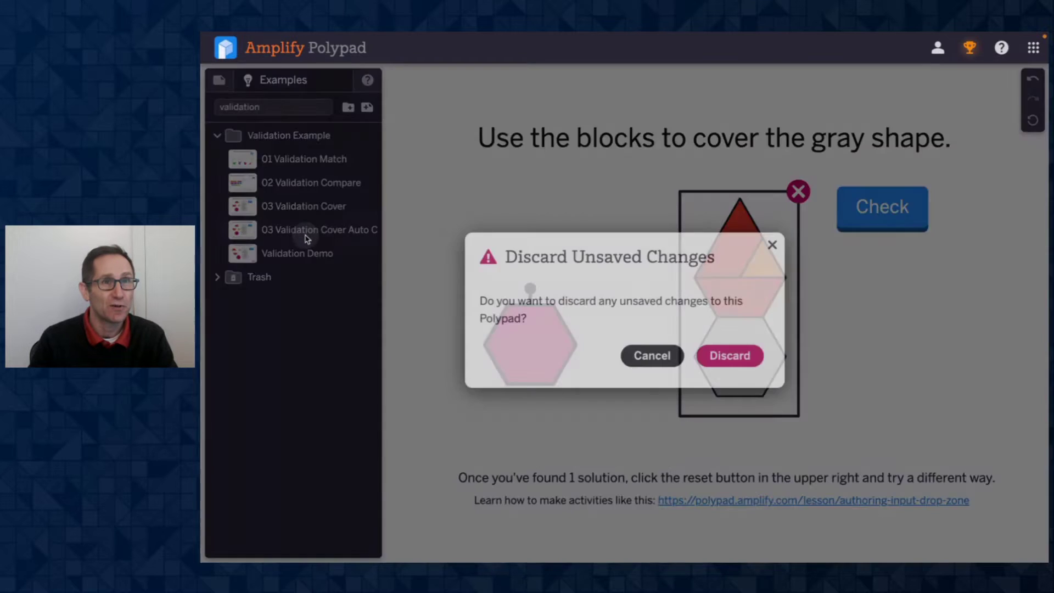
left_click(727, 356)
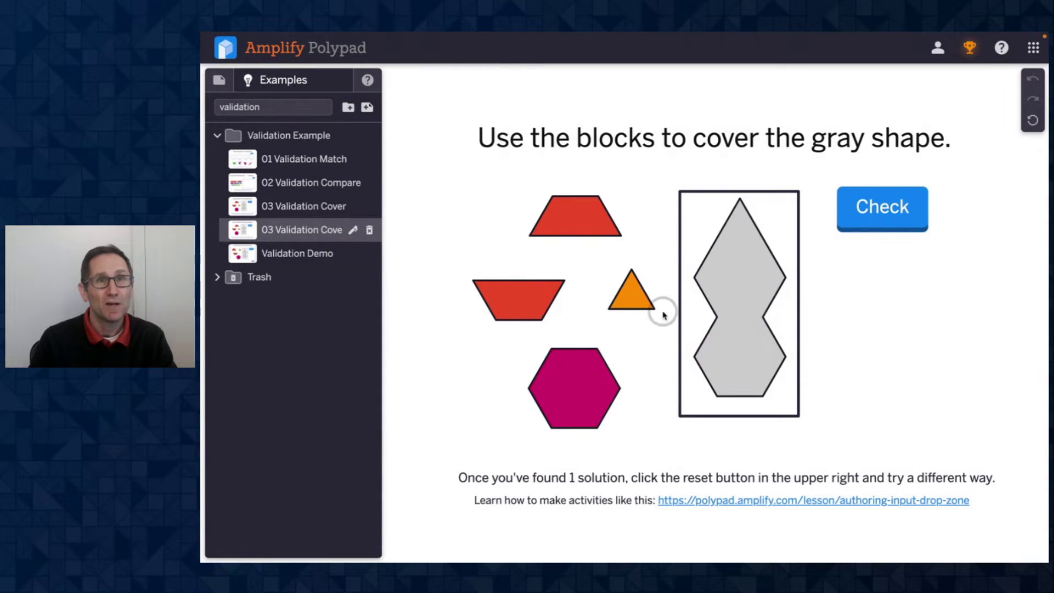
left_click_drag(565, 405, 727, 370)
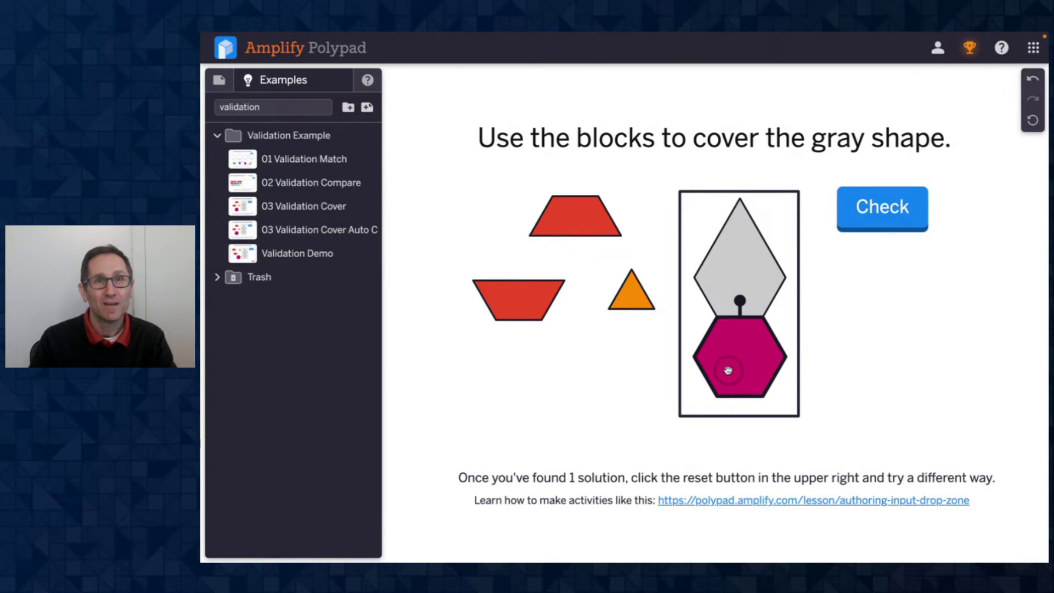
left_click_drag(636, 303, 747, 233)
left_click(847, 304)
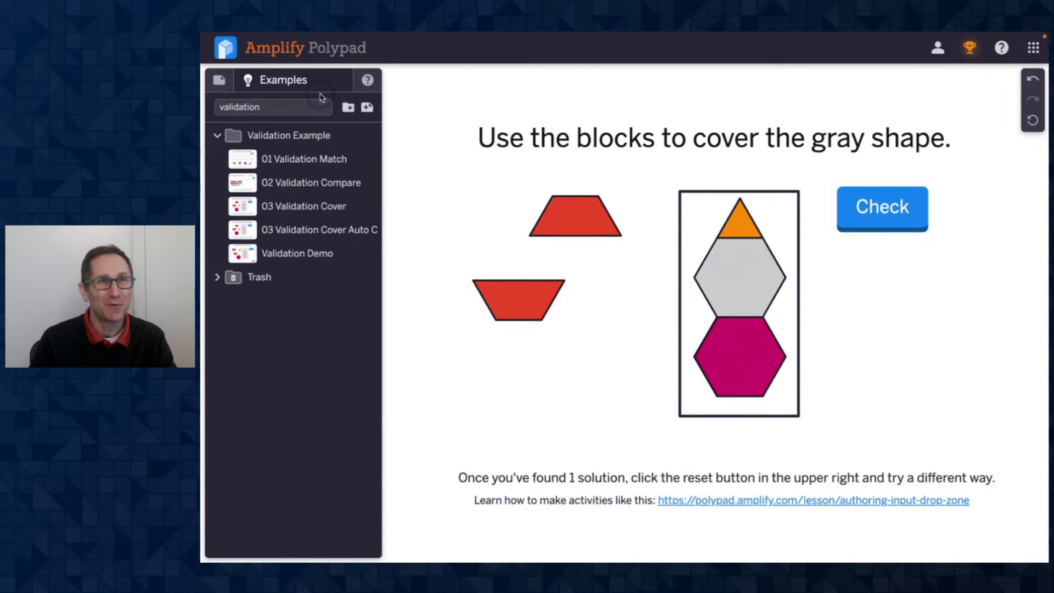
Show the file settings and move the hexagon and triangle back out of the answer box.
left_click(220, 82)
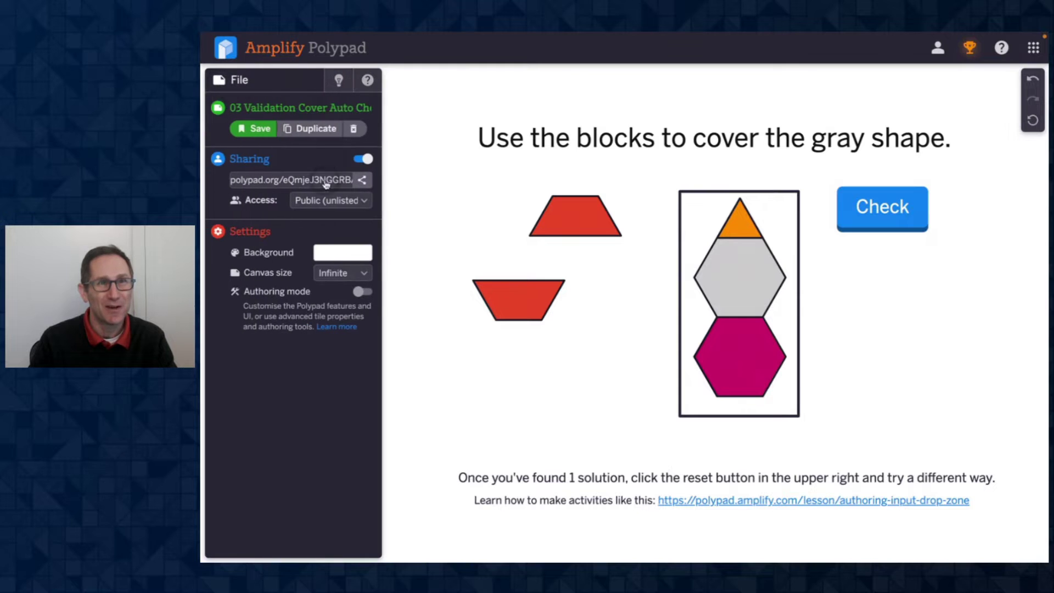
left_click(285, 88)
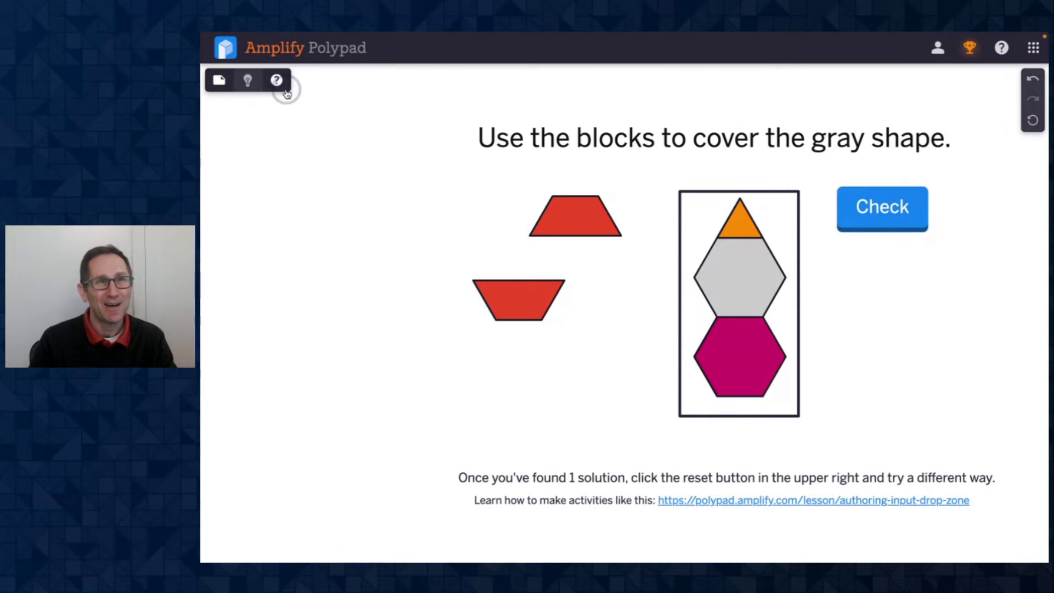
left_click(223, 80)
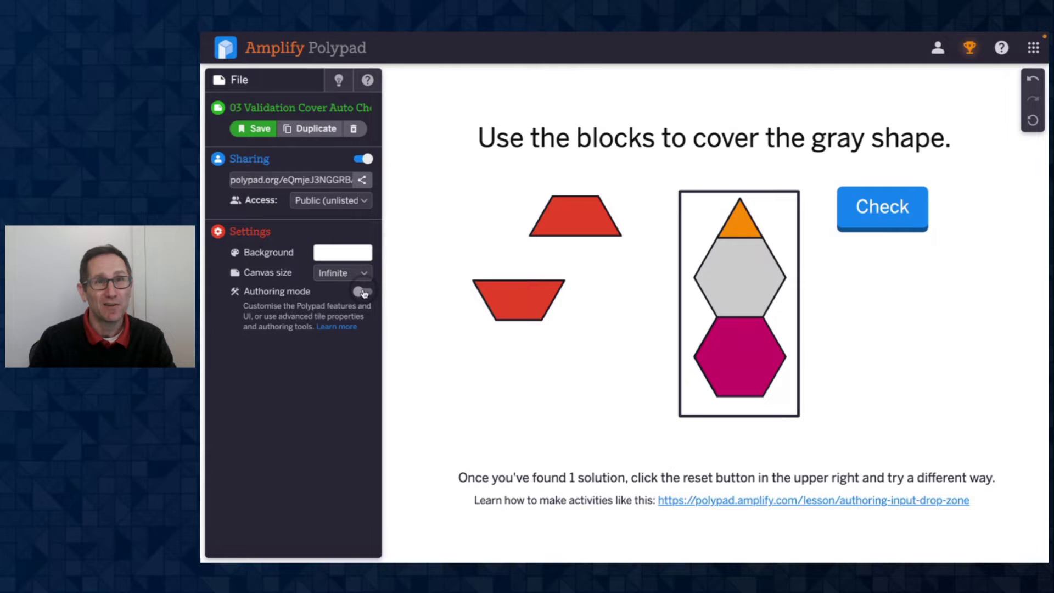
left_click_drag(738, 356, 548, 383)
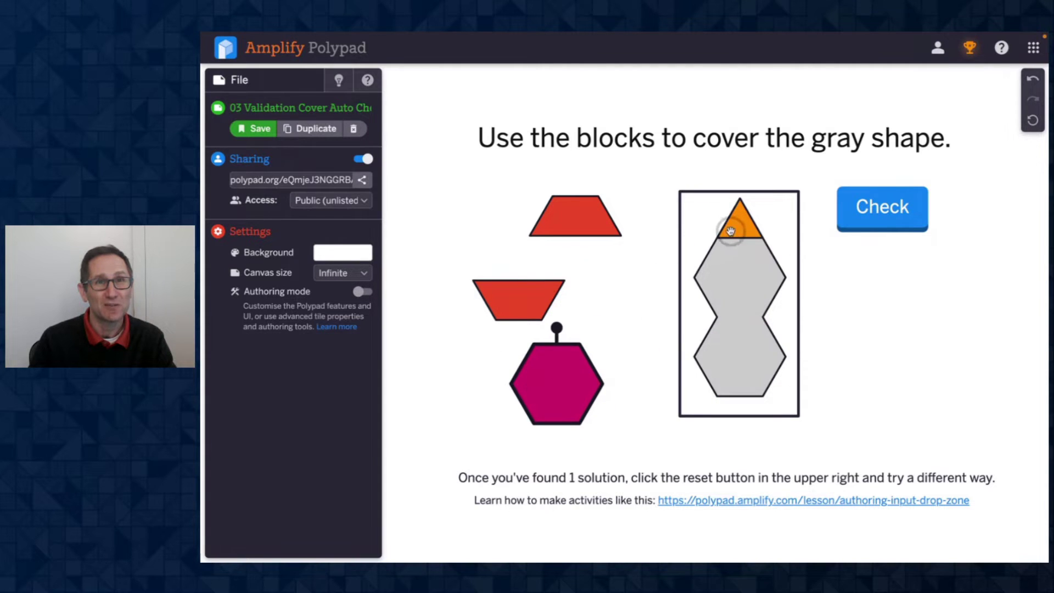
left_click_drag(730, 231, 603, 288)
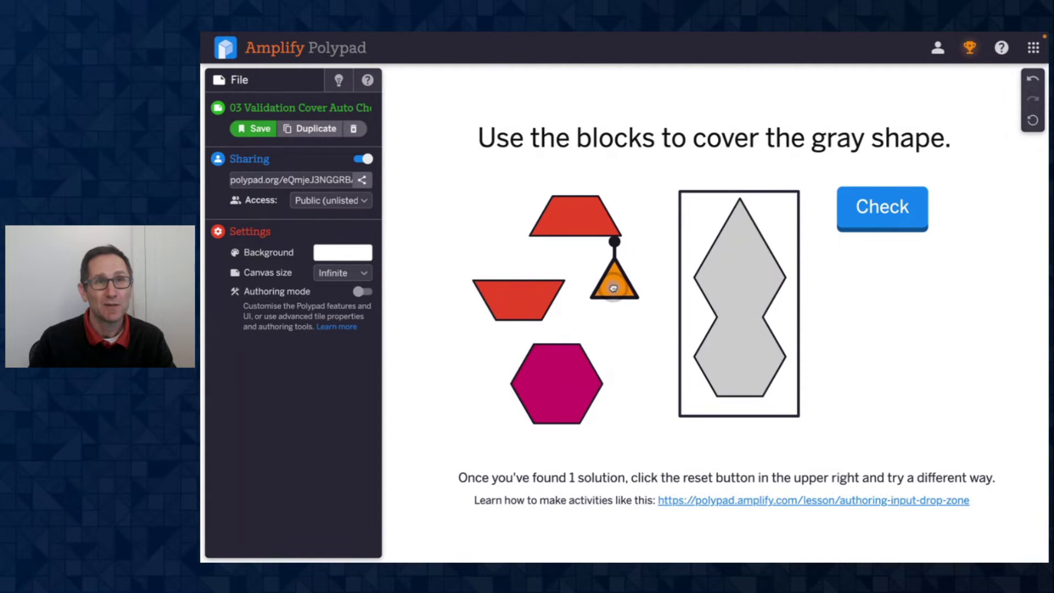
Turn on authoring mode and delete the Check button from the canvas.
left_click(362, 292)
left_click(859, 217)
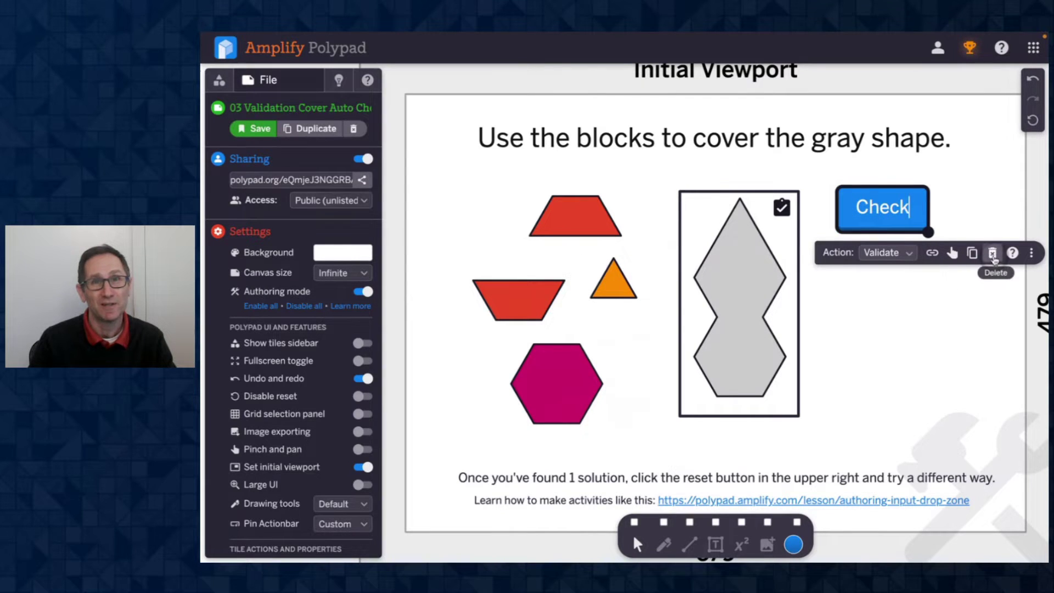
left_click(993, 253)
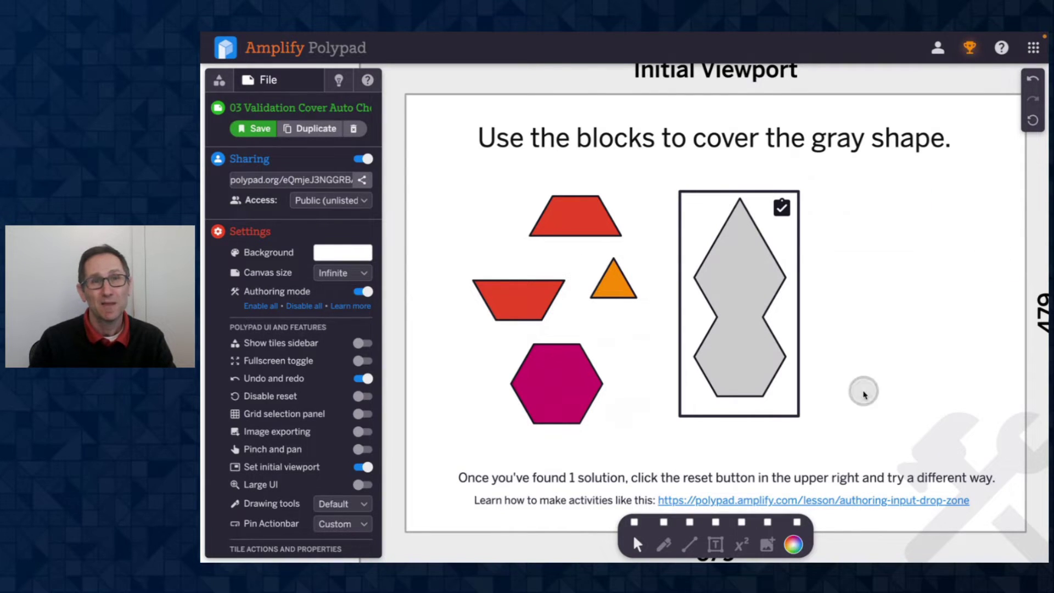
Enable Auto-check in the drop zone's tile options and turn authoring mode off.
left_click(778, 408)
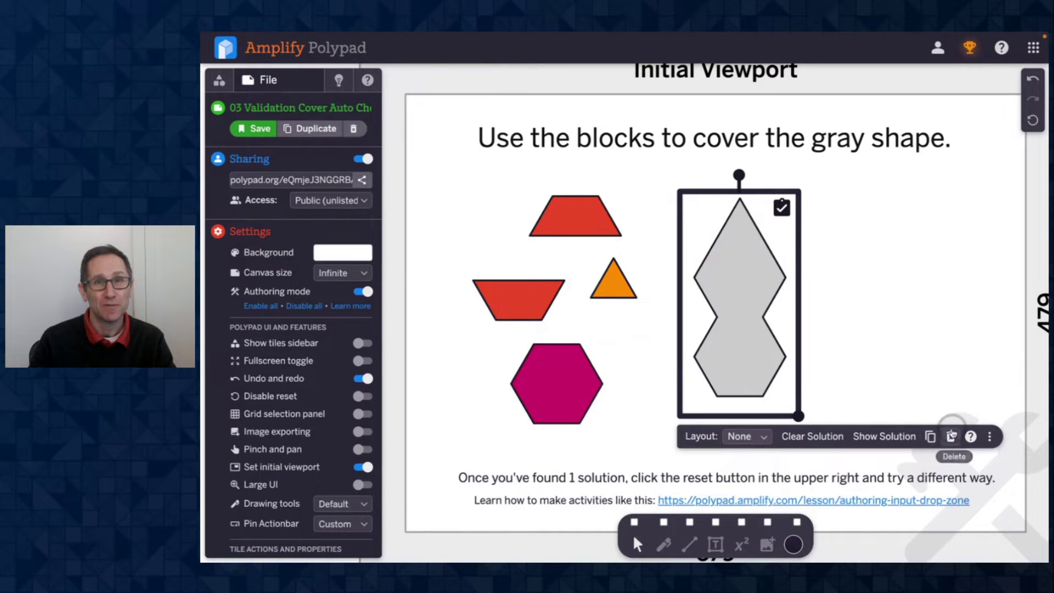
left_click(993, 435)
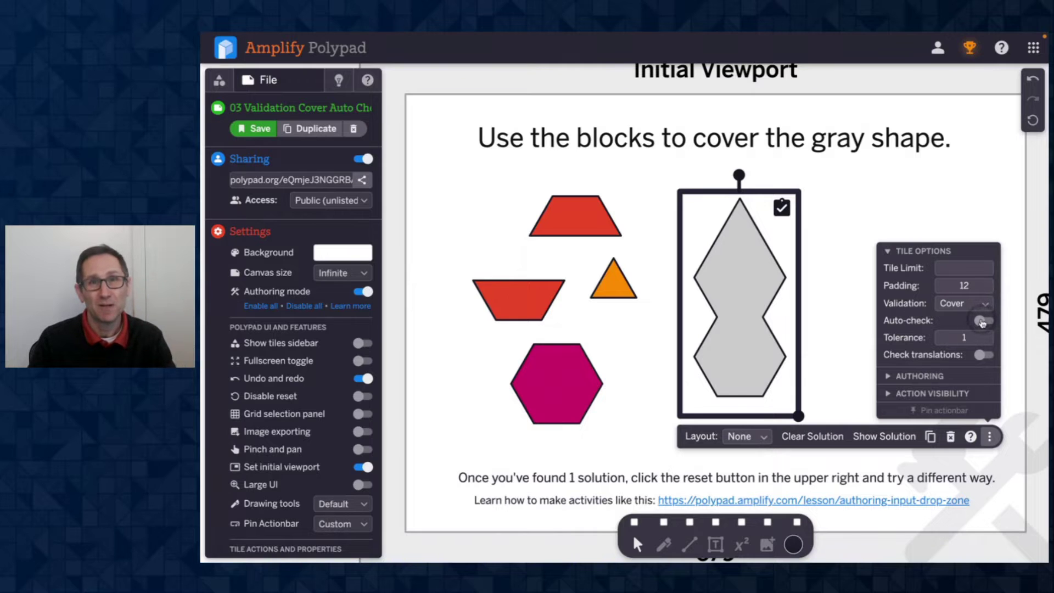
left_click(981, 321)
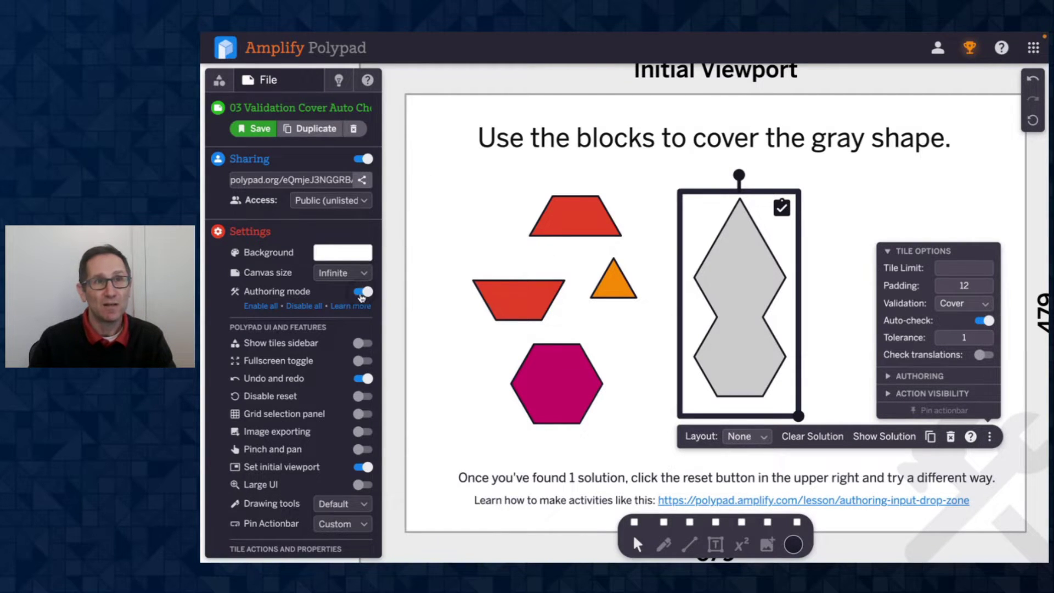
left_click(362, 292)
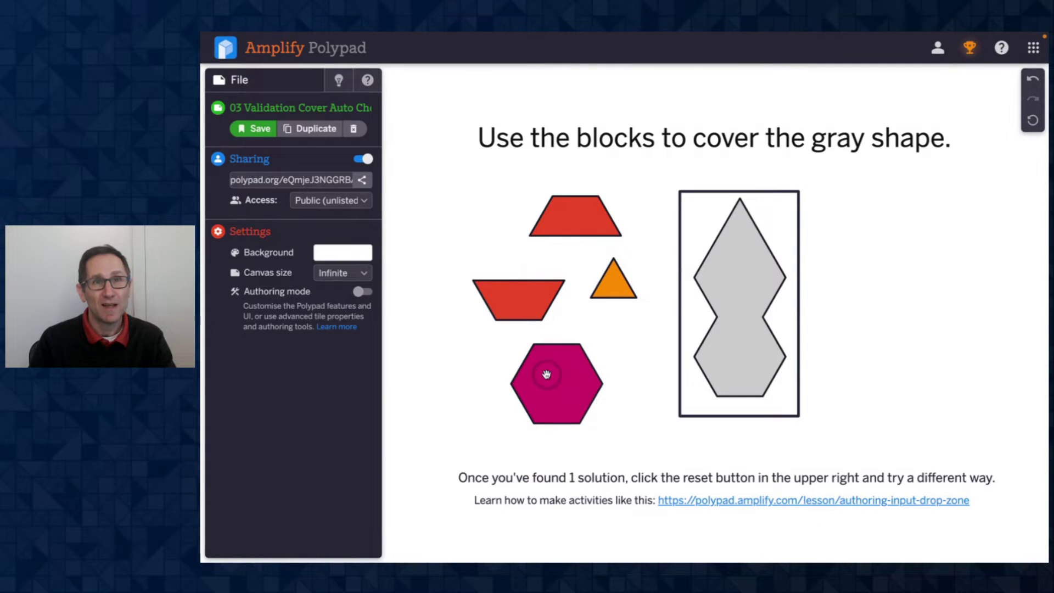
Test the auto-check by covering the gray shape with the hexagon, triangle and trapezoids, and take the last trapezoid out again.
left_click_drag(546, 374, 728, 347)
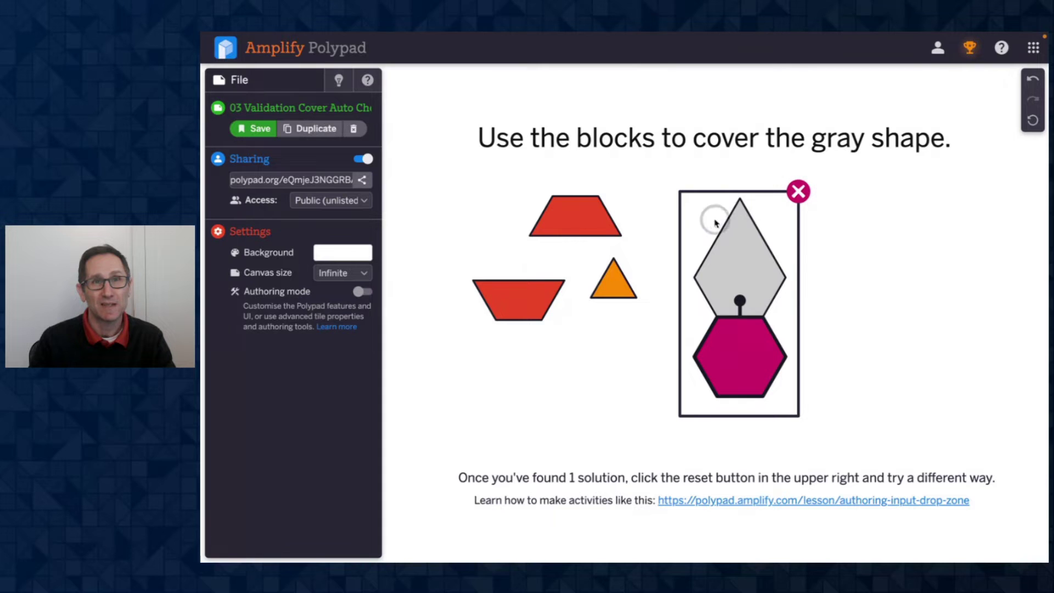
left_click_drag(612, 281, 739, 220)
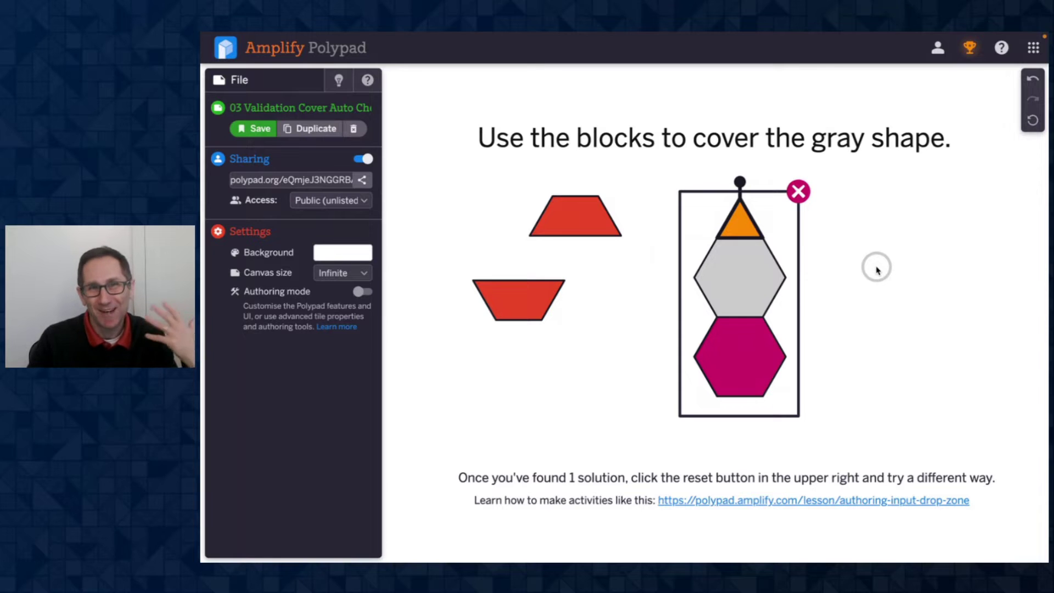
left_click_drag(519, 295, 741, 289)
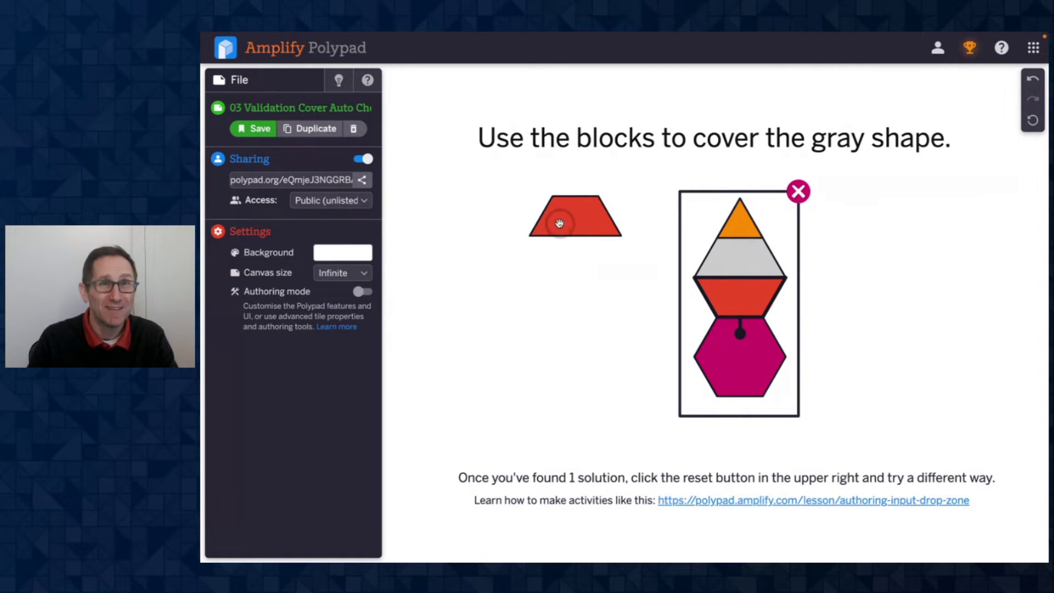
left_click_drag(558, 222, 574, 266)
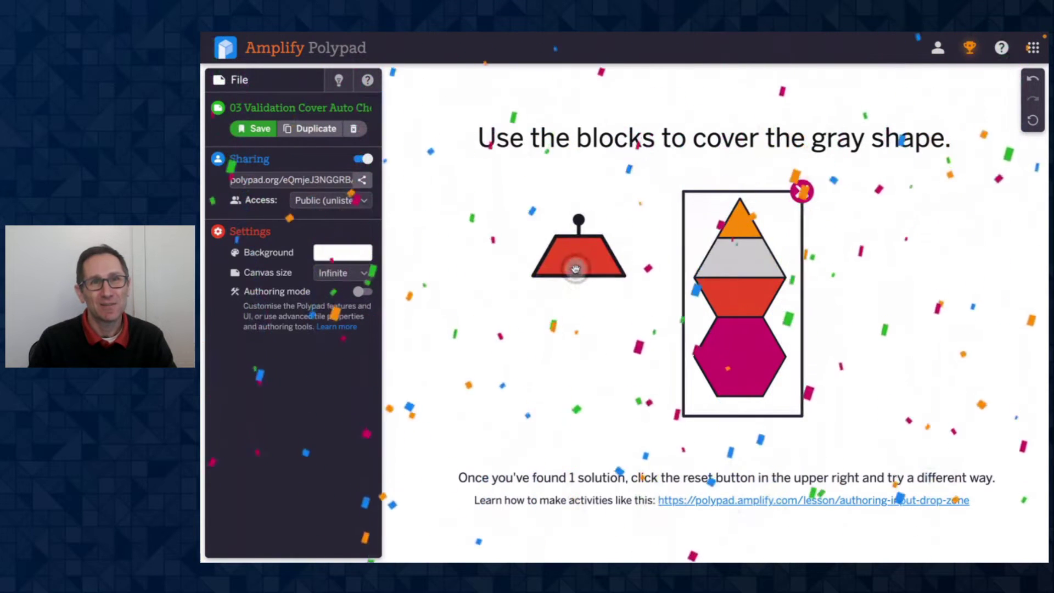
Move the remaining trapezoid, the triangle and the hexagon out of the answer box.
left_click_drag(720, 297, 533, 330)
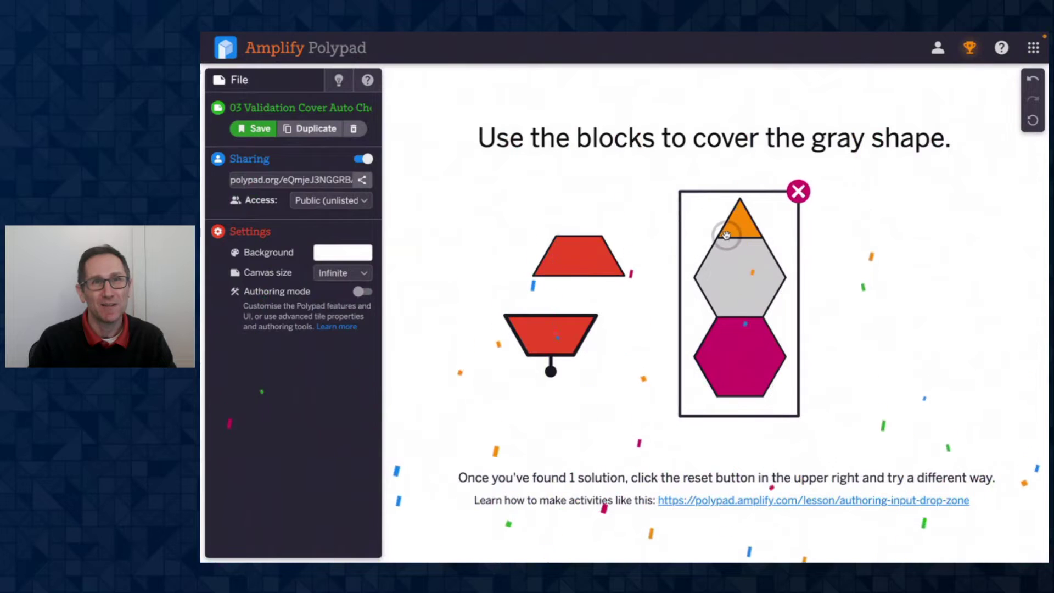
left_click_drag(724, 225, 578, 209)
left_click_drag(711, 347, 618, 372)
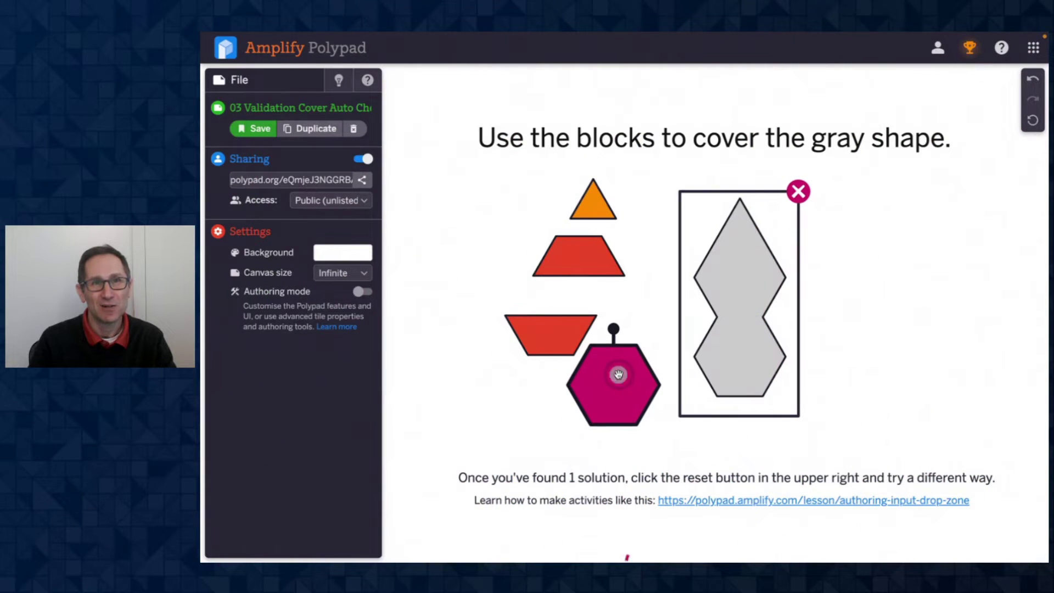
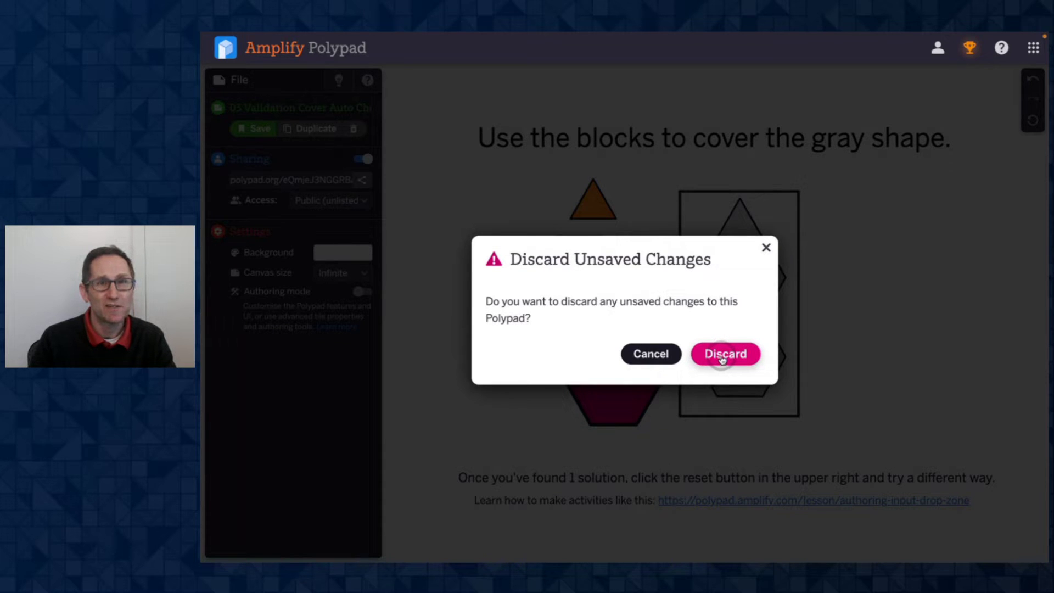
Discard the unsaved changes to start a blank Polypad and turn on authoring mode.
left_click(713, 358)
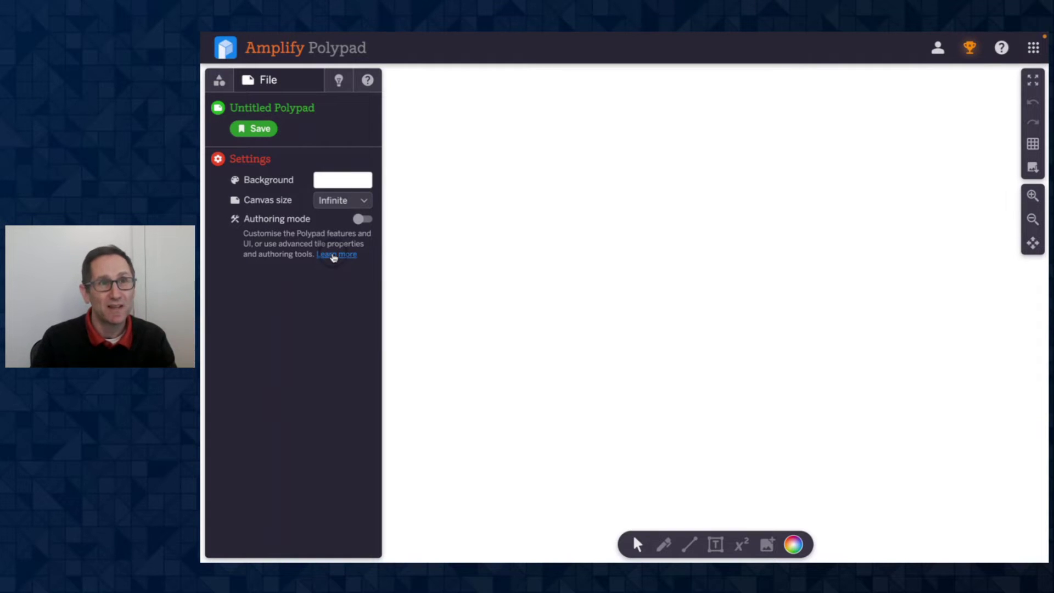
left_click(362, 219)
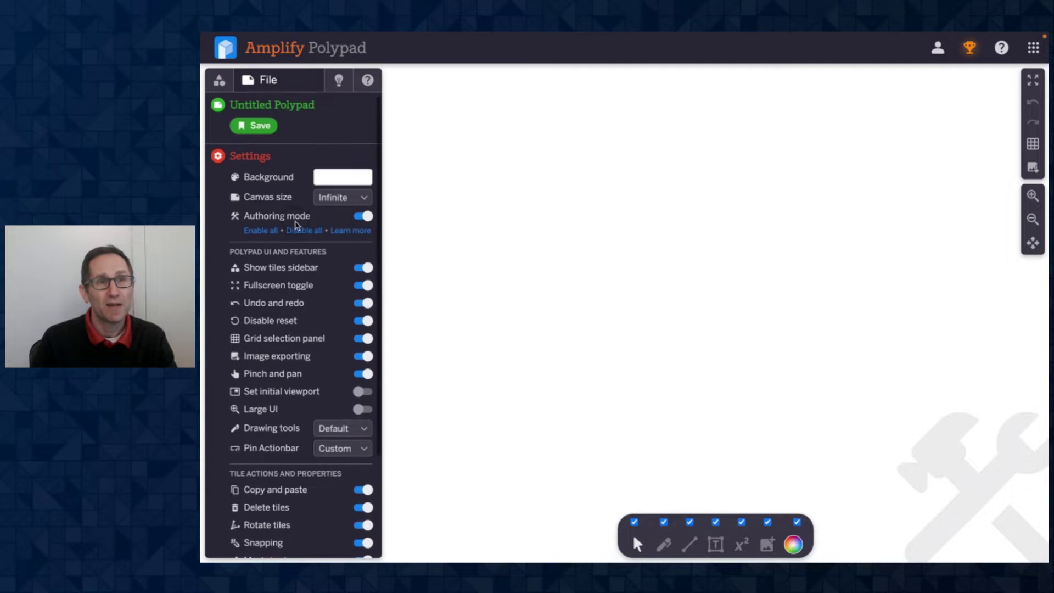
scroll(290, 222, "down", 3)
scroll(296, 225, "up", 3)
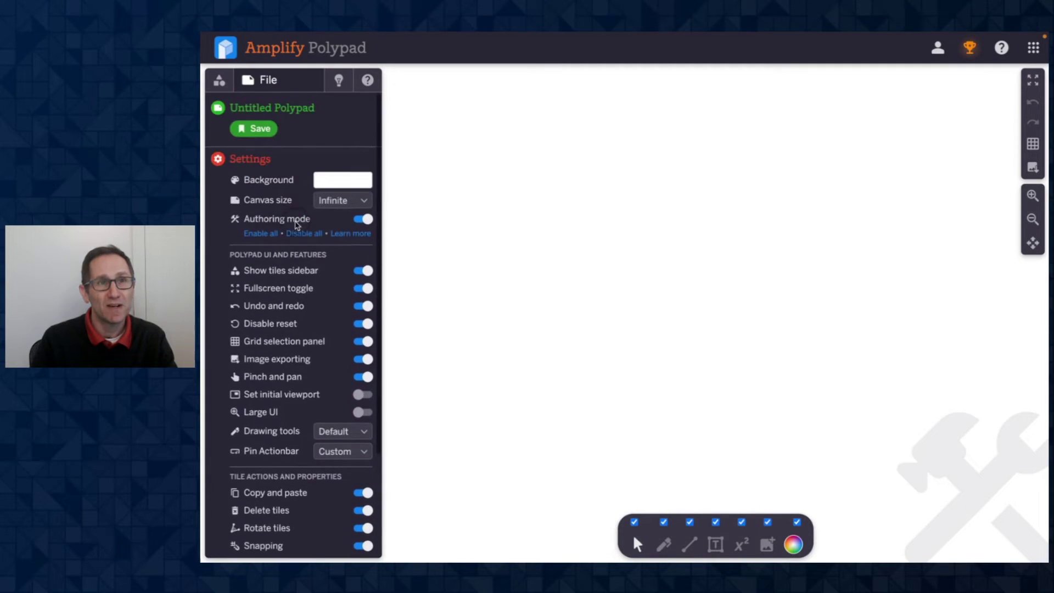
View the Authoring Tools tiles and turn authoring mode off in the blank Polypad.
left_click(220, 82)
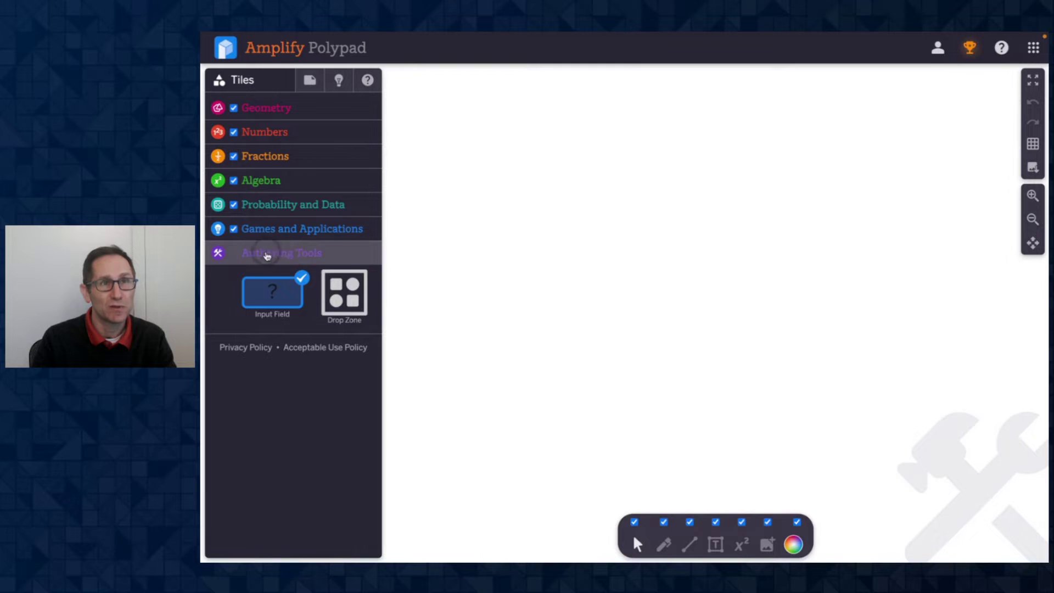
left_click(310, 81)
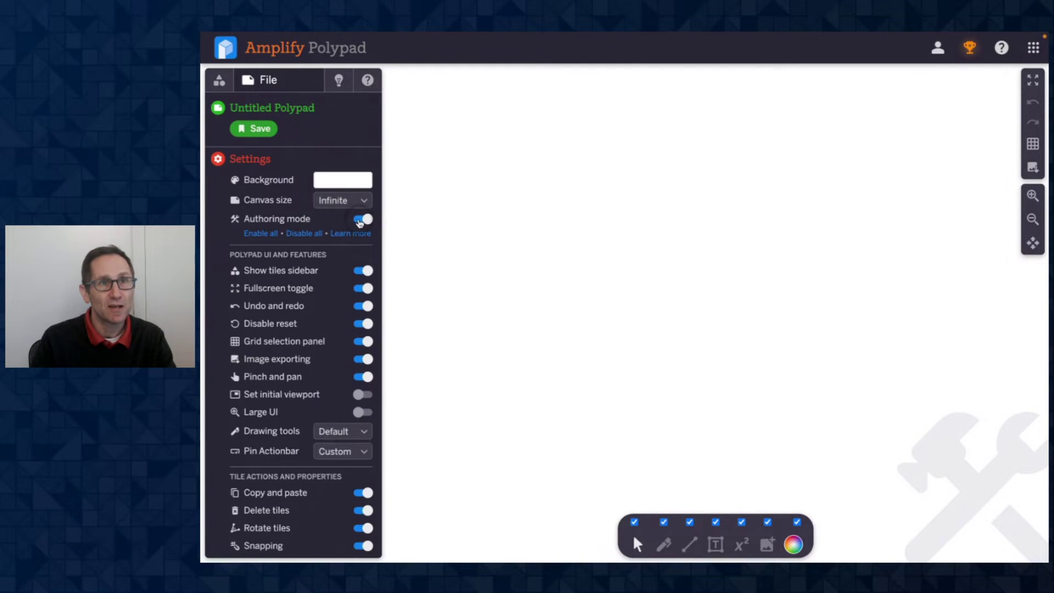
left_click(361, 220)
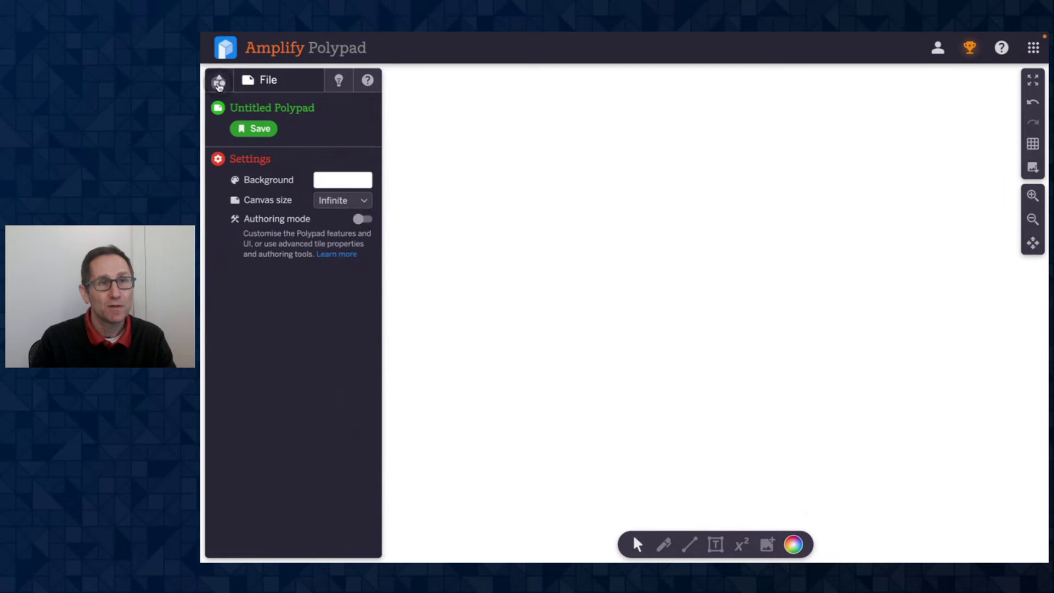
View the Games and Applications tile categories, and turn authoring mode on for the blank Polypad.
left_click(218, 81)
left_click(243, 229)
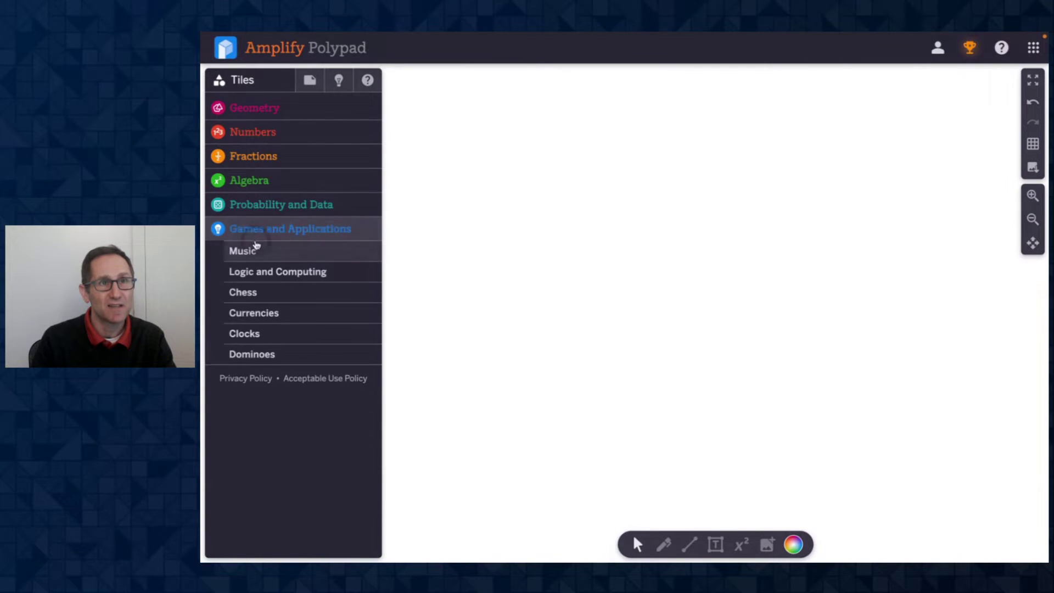
left_click(309, 81)
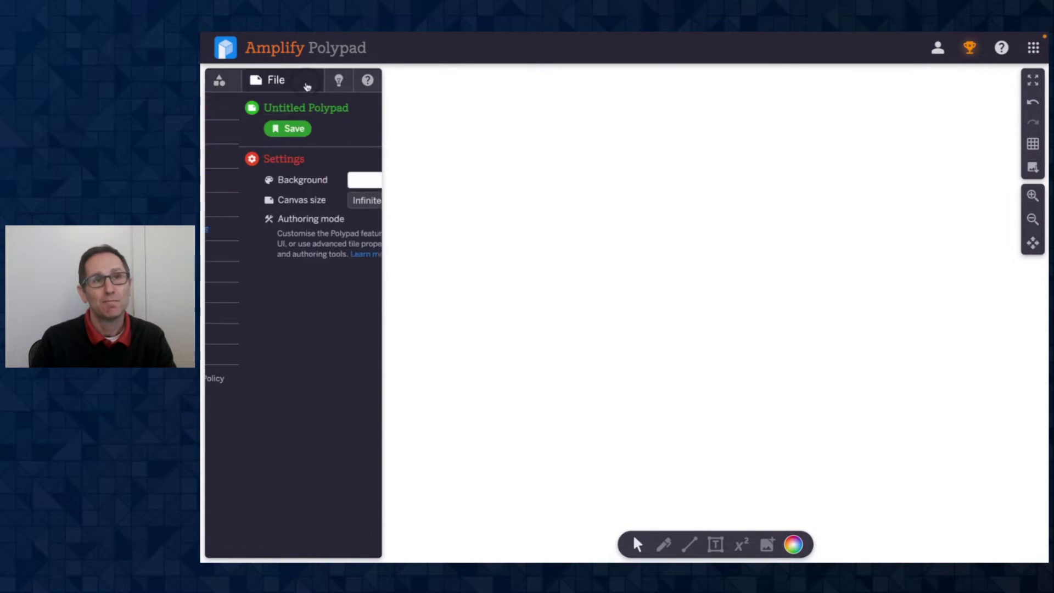
left_click(362, 220)
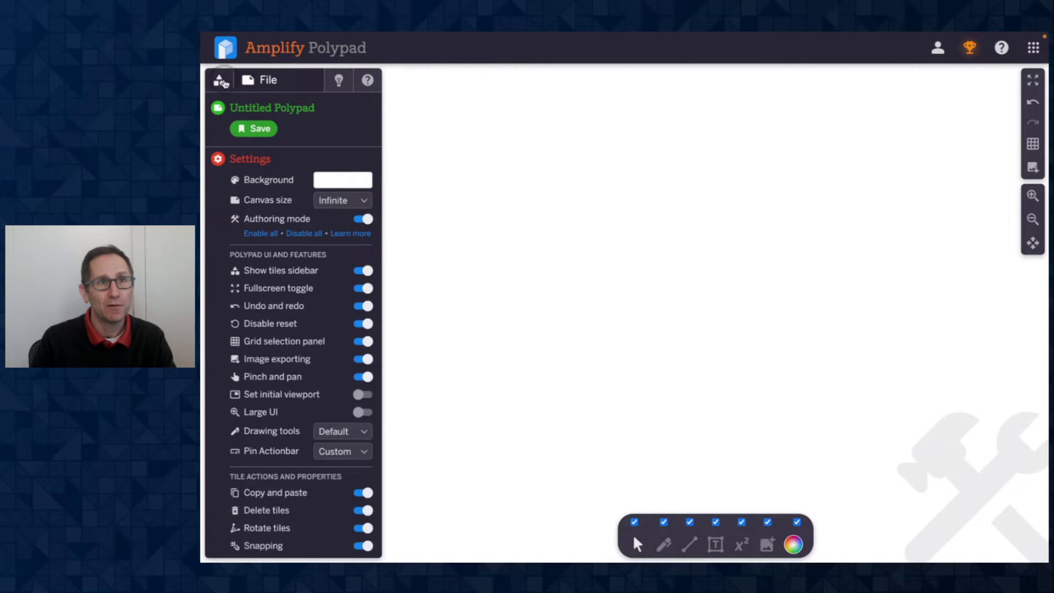
Add a Drop Zone from Authoring Tools to the canvas, enlarge it into a wider rectangle and reposition it.
left_click(219, 80)
left_click(281, 375)
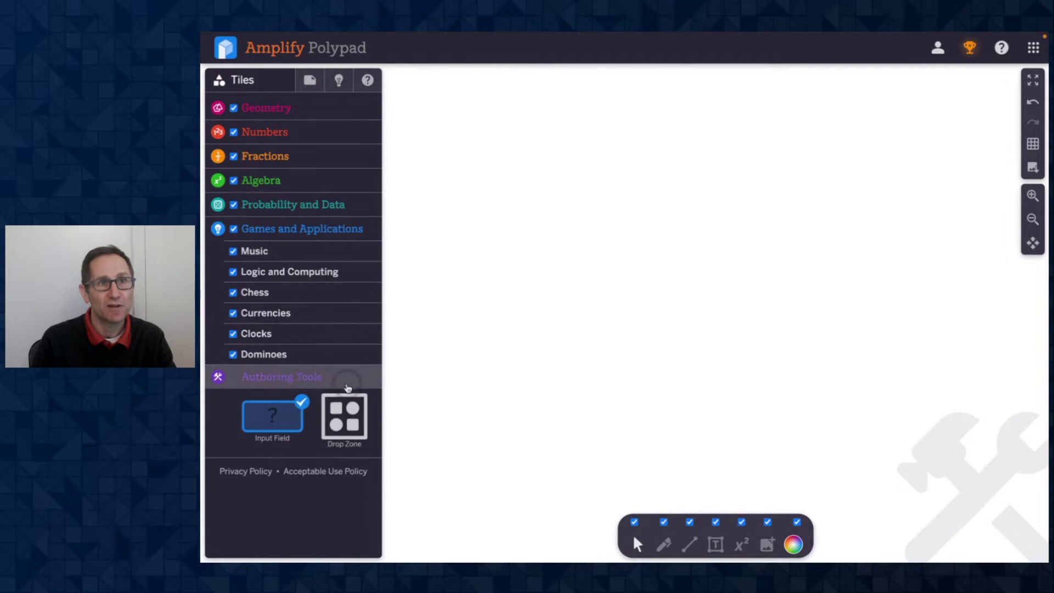
left_click_drag(344, 416, 585, 196)
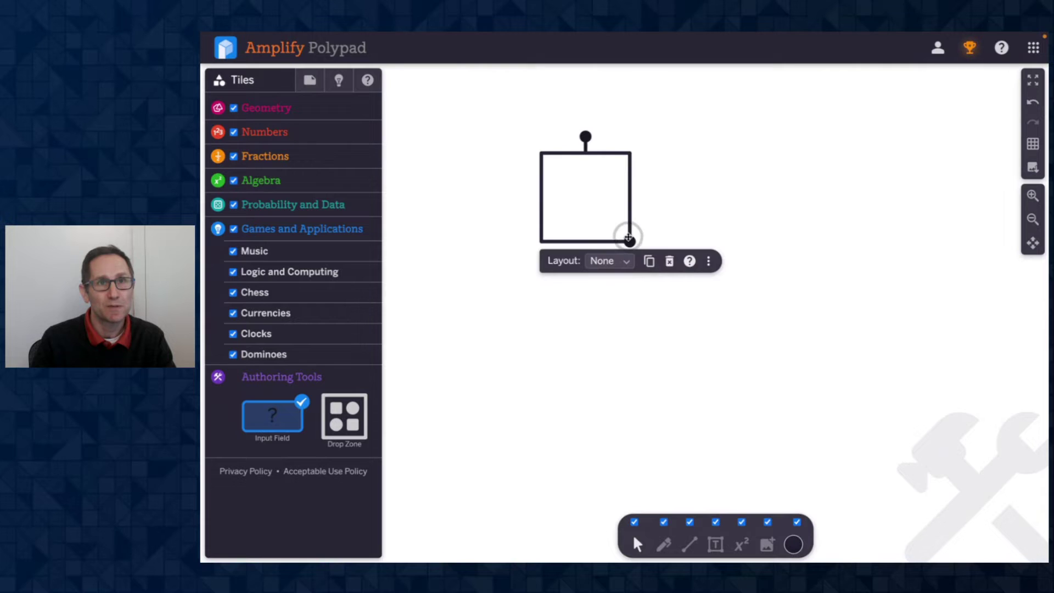
left_click_drag(628, 240, 695, 279)
left_click_drag(642, 237, 687, 226)
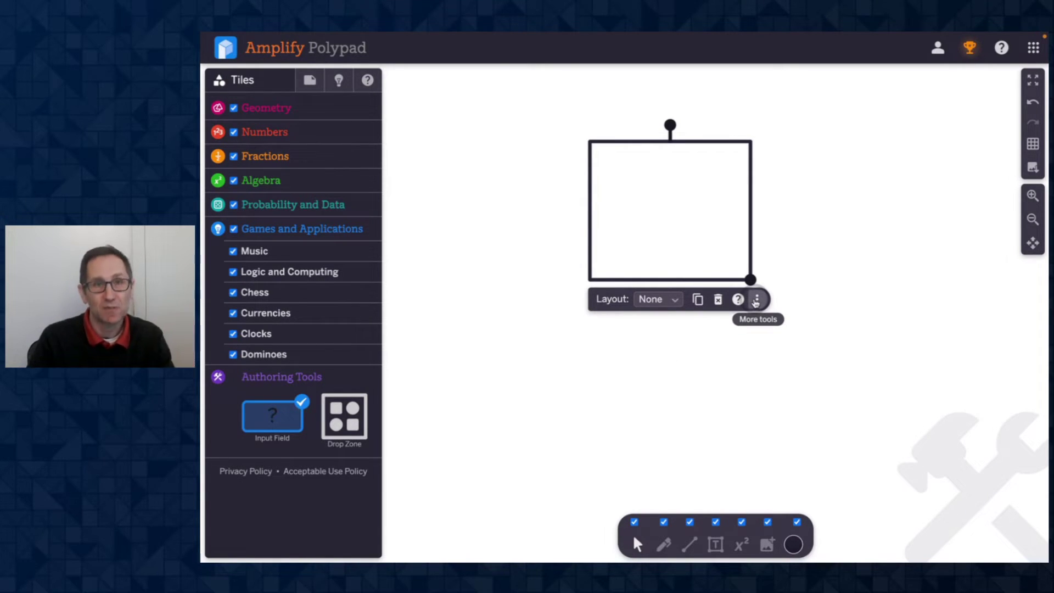
Set the drop zone's validation to Compare and move the zone to make room beside it.
left_click(760, 321)
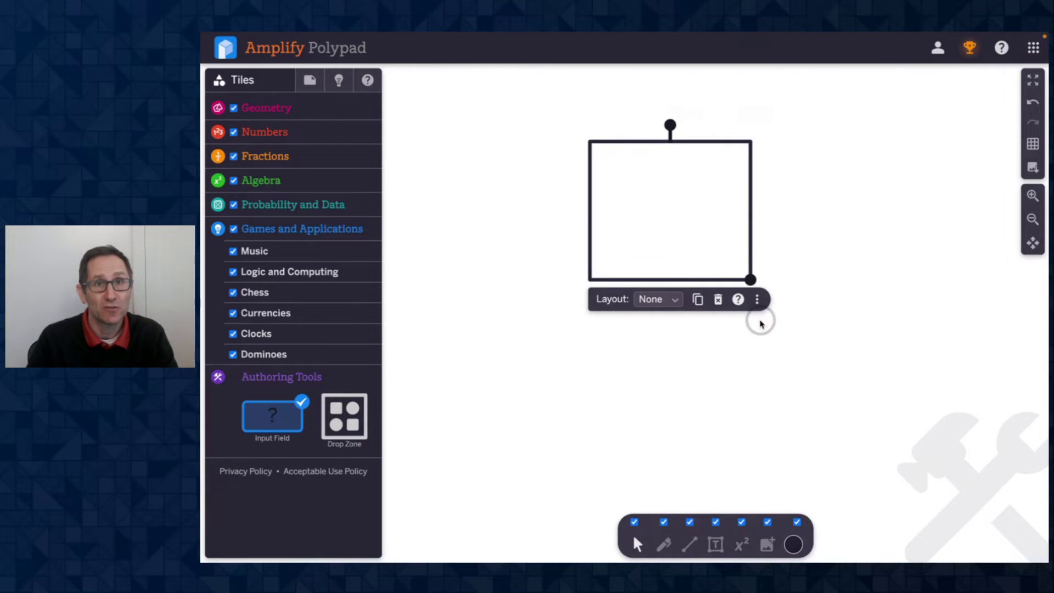
left_click(760, 298)
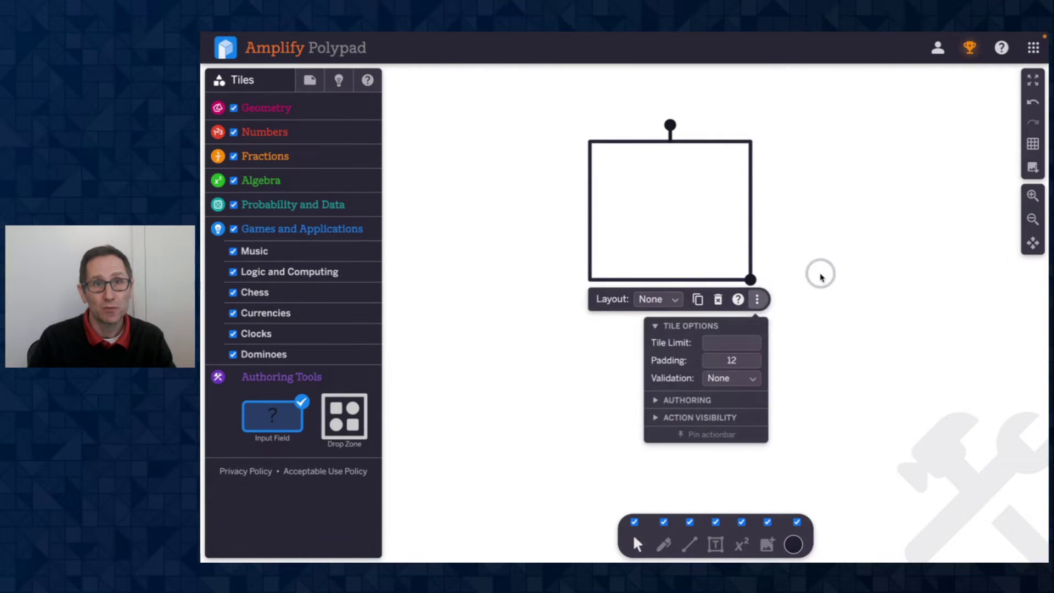
left_click(731, 329)
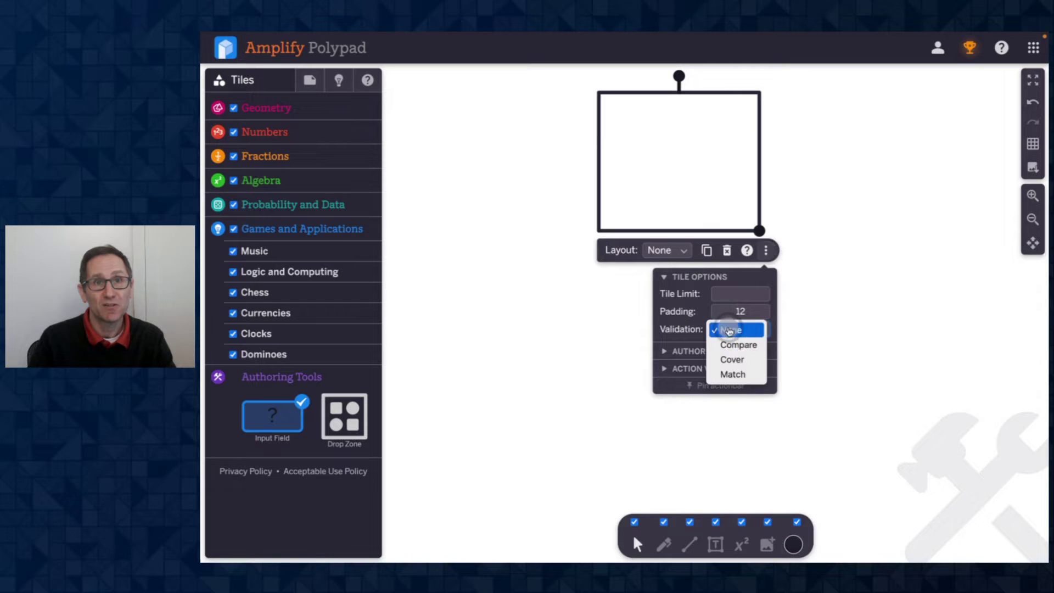
left_click(751, 352)
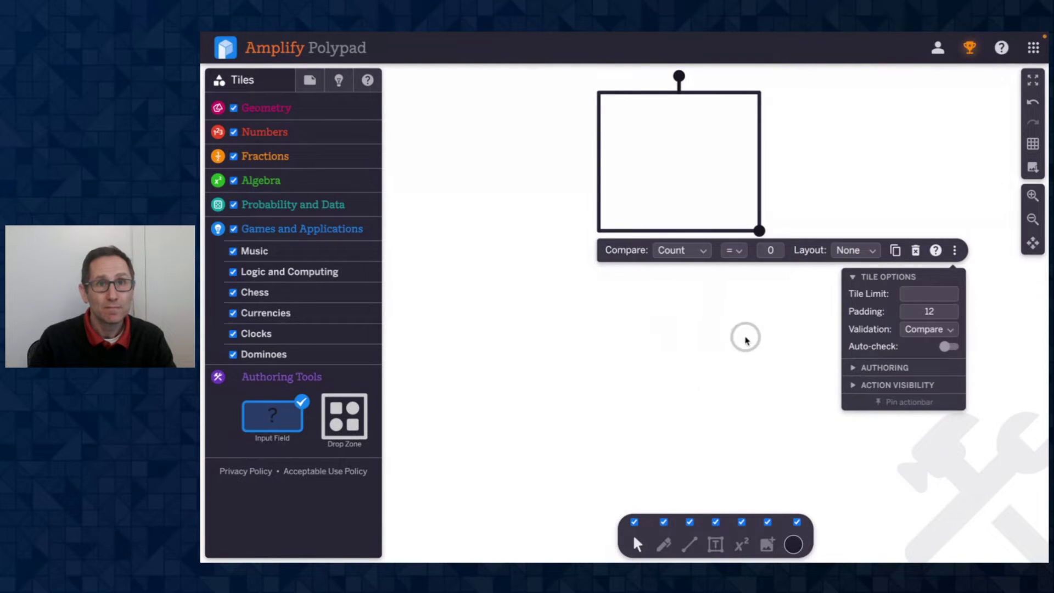
left_click_drag(693, 188, 618, 216)
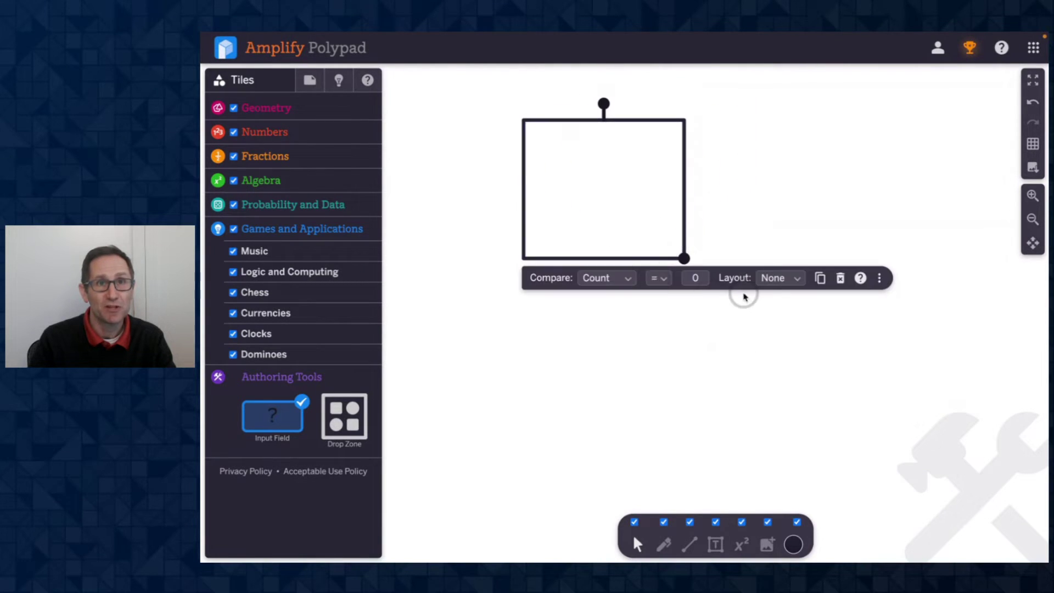
Look through the measures available for the drop zone's Compare validation and keep Count.
left_click(594, 284)
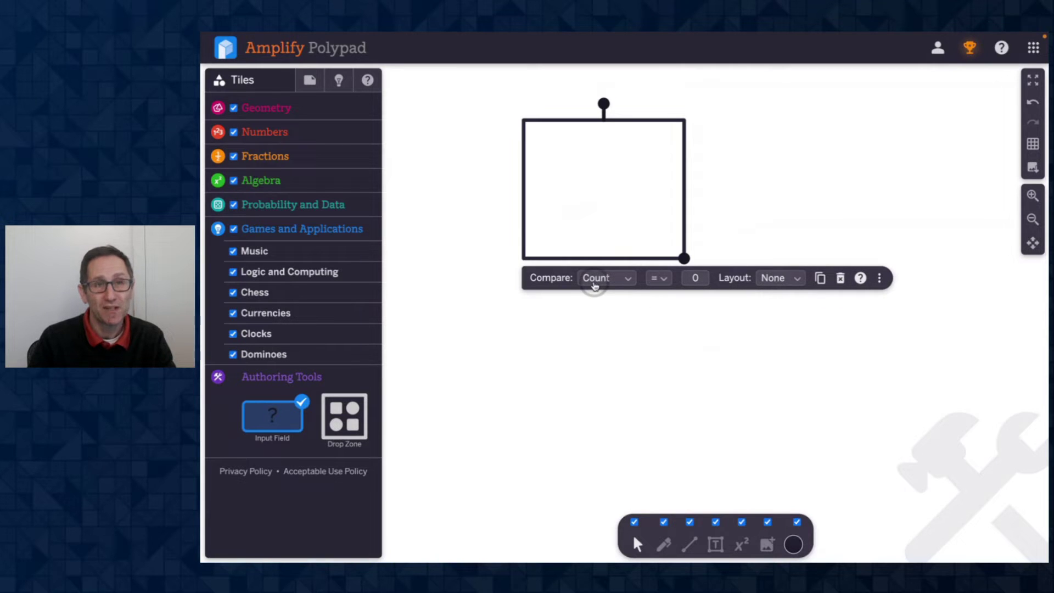
left_click(627, 283)
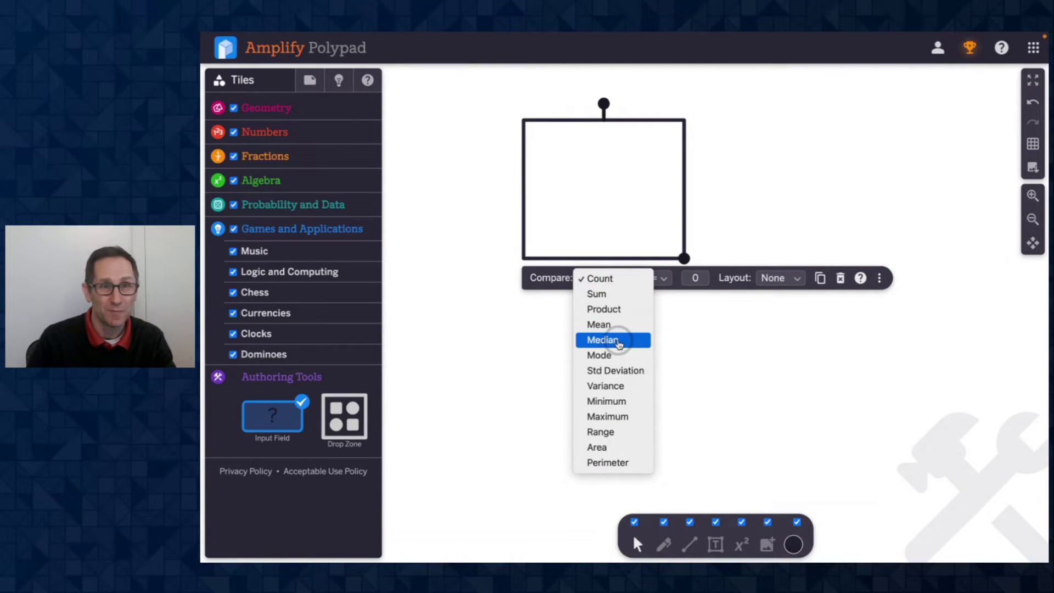
left_click(614, 279)
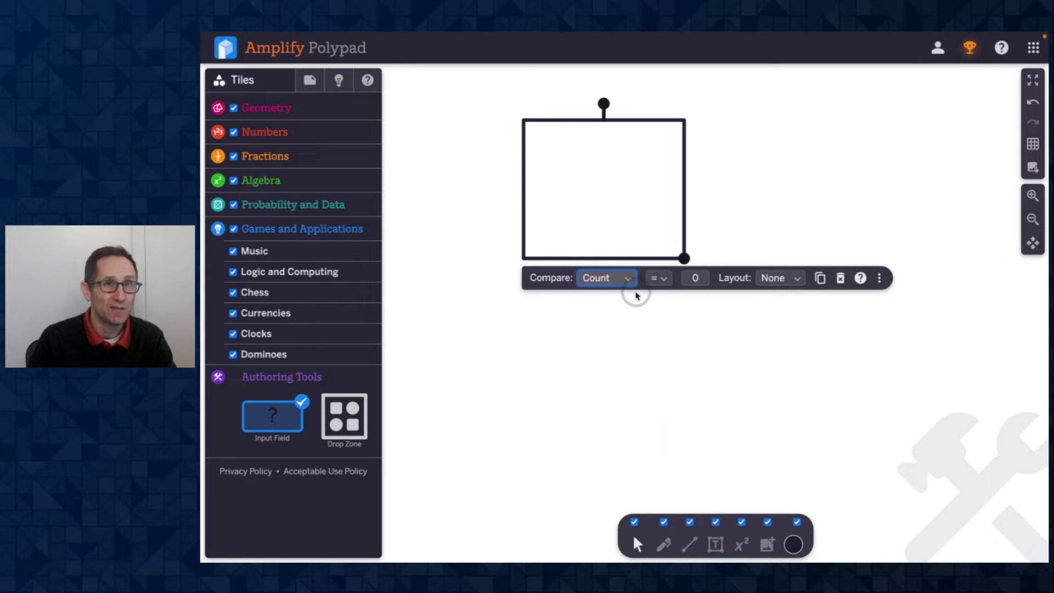
left_click(658, 309)
left_click(622, 235)
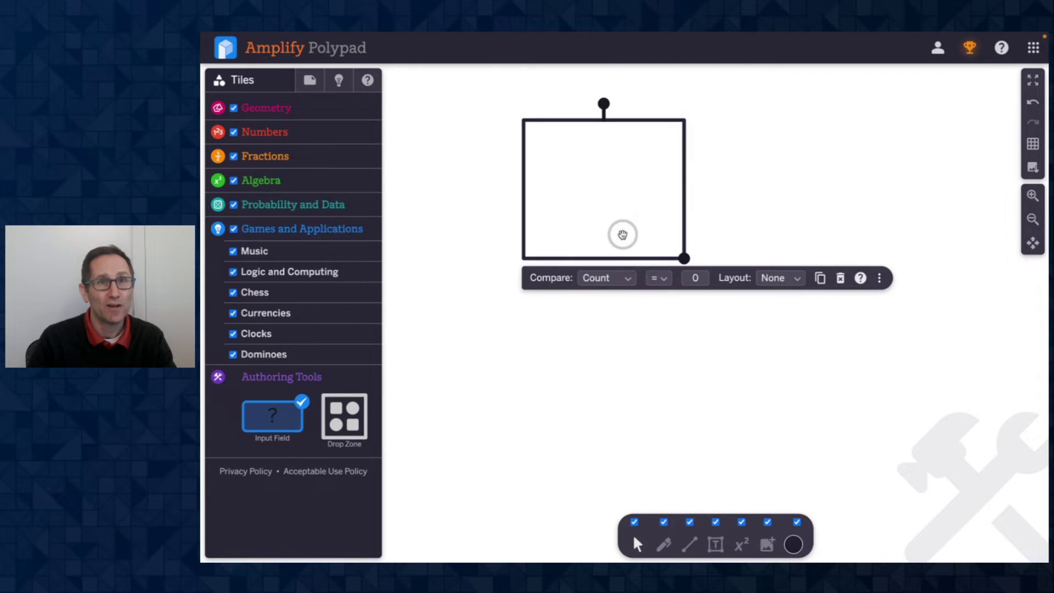
Set the drop zone's comparison condition to a count less than 4.
left_click(656, 278)
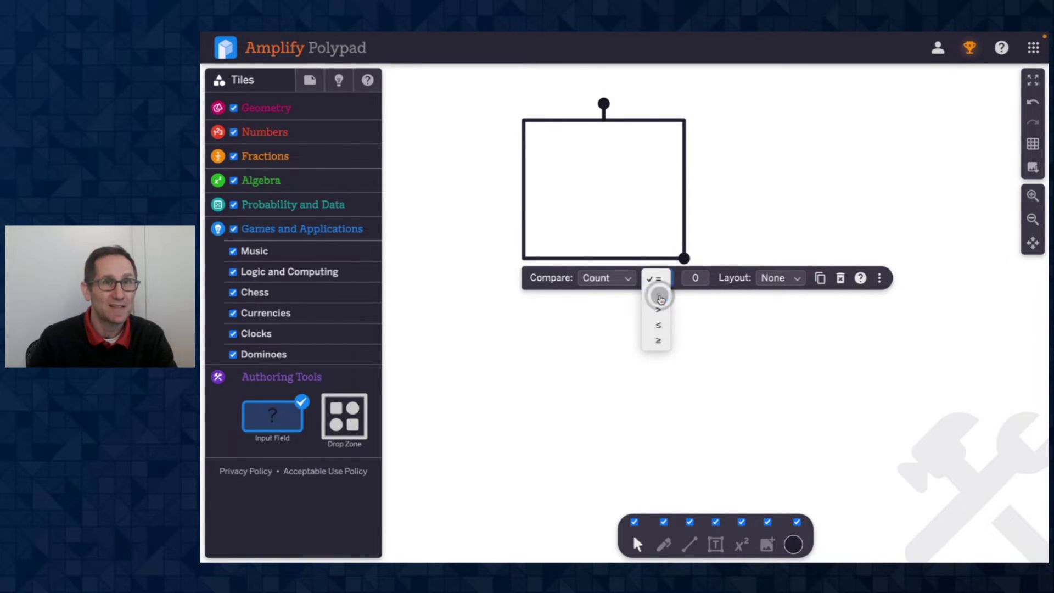
left_click(659, 298)
left_click(695, 276)
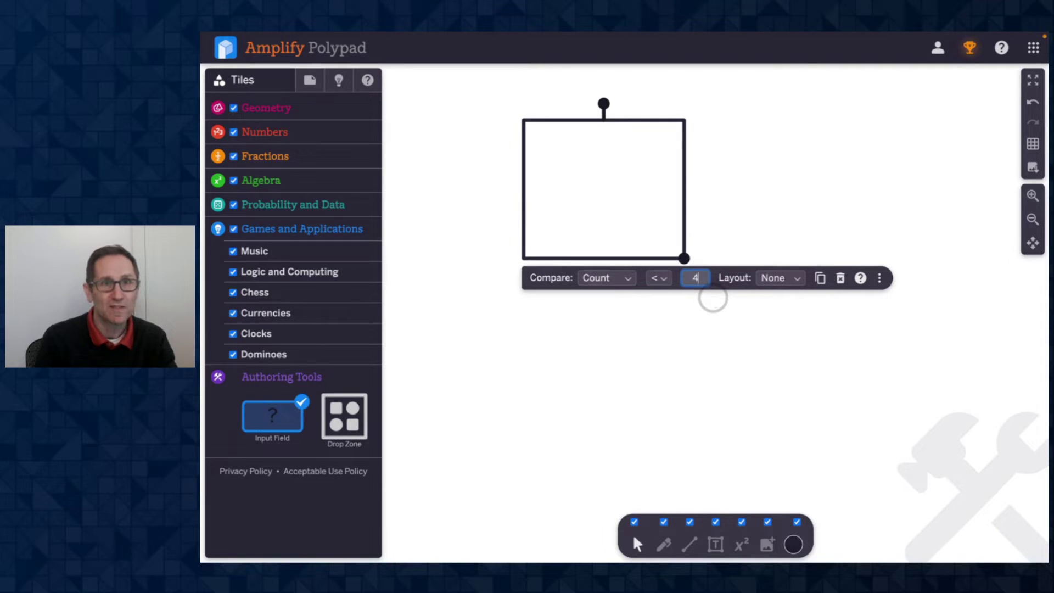
type("4")
left_click(670, 355)
left_click(625, 240)
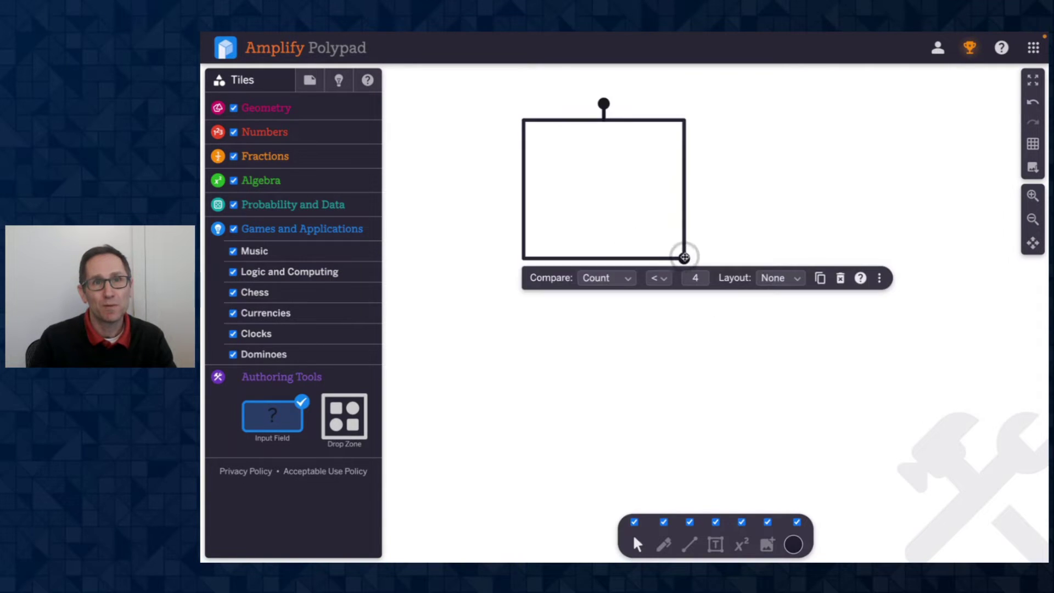
Enlarge the drop zone slightly in both width and height.
left_click_drag(684, 258, 704, 286)
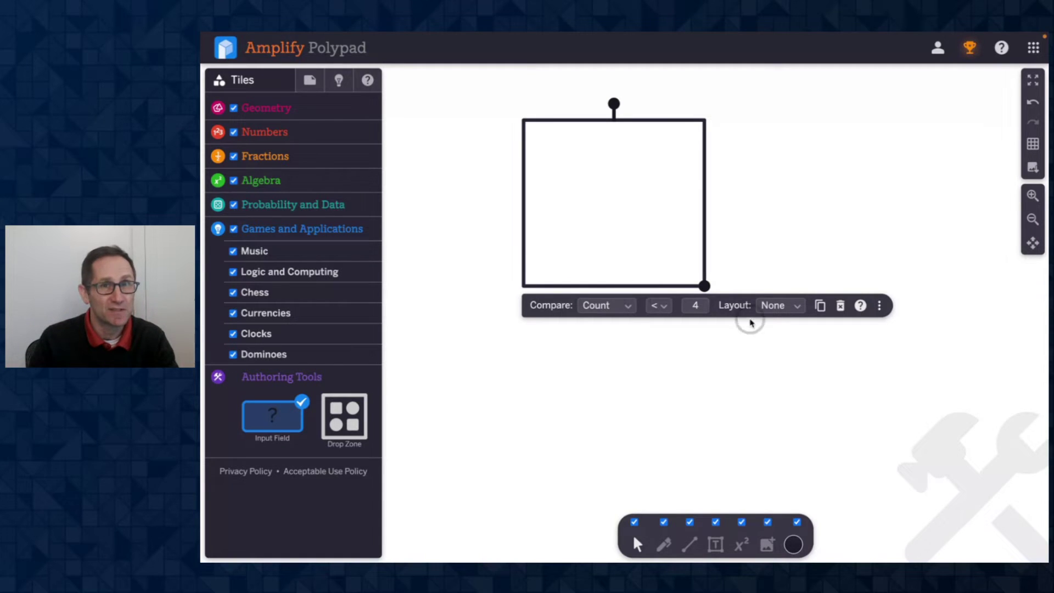
left_click(735, 239)
left_click(628, 231)
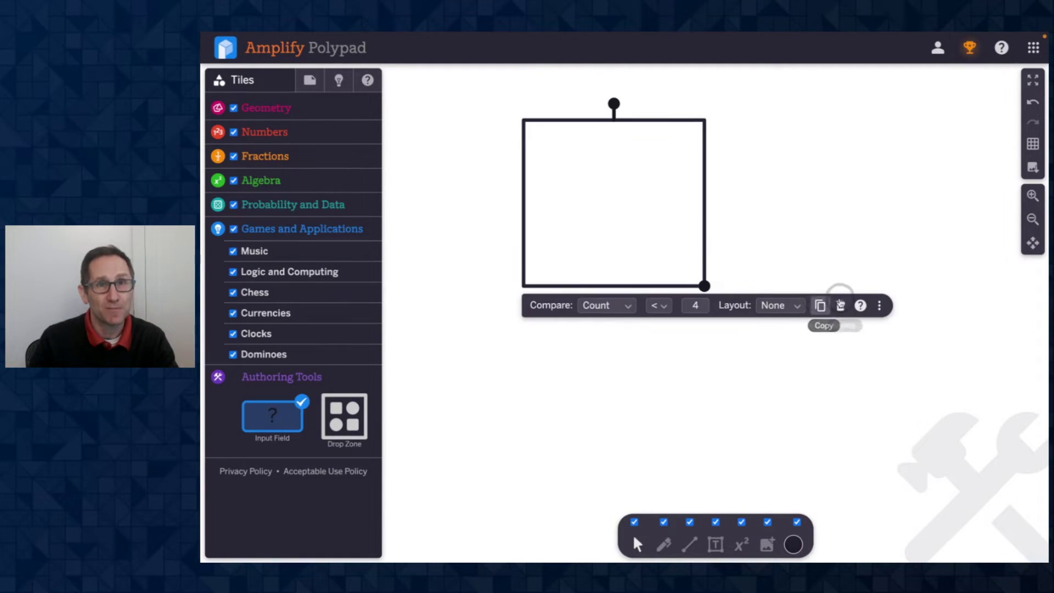
Add an action button beside the drop zone from the zone's authoring options.
left_click(878, 305)
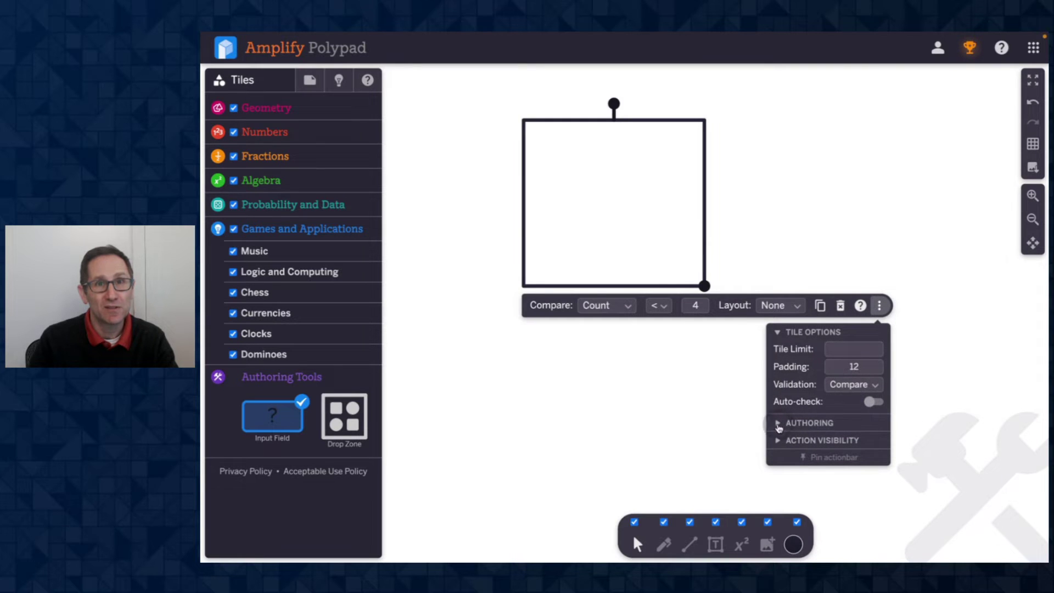
scroll(757, 402, "down", 1)
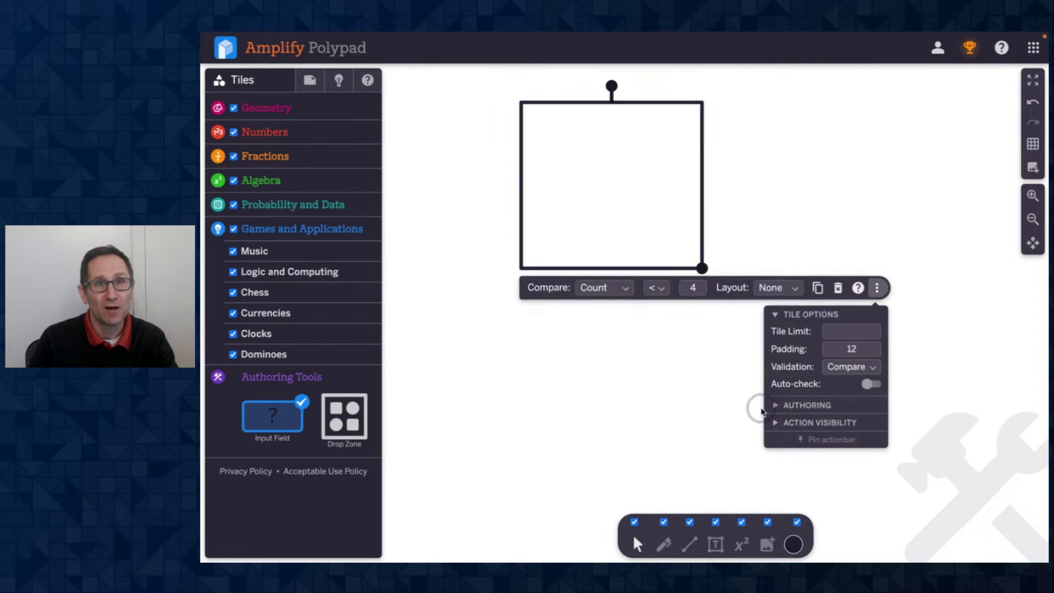
left_click(775, 313)
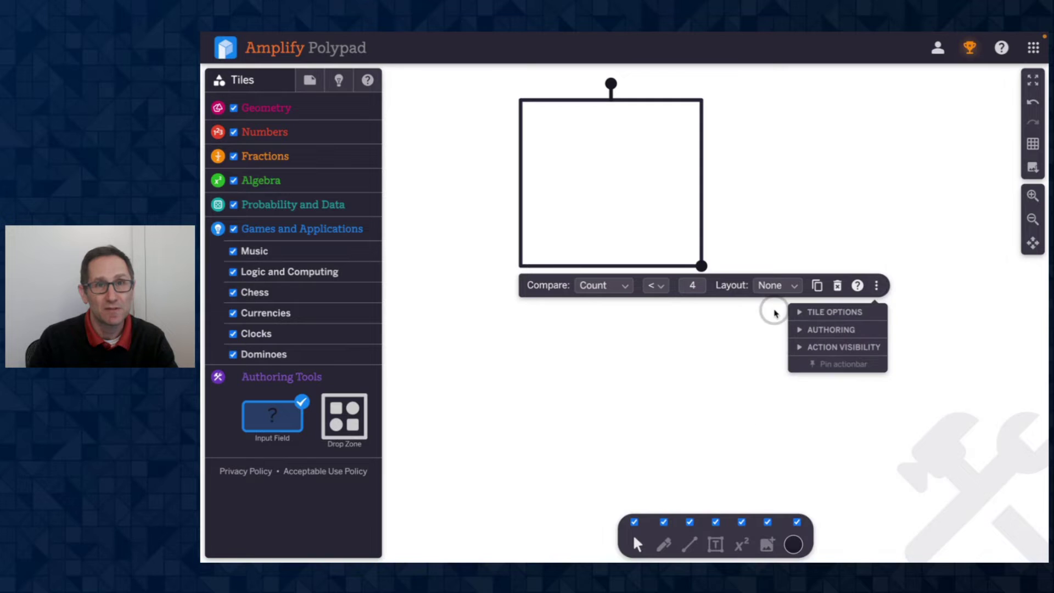
left_click(800, 328)
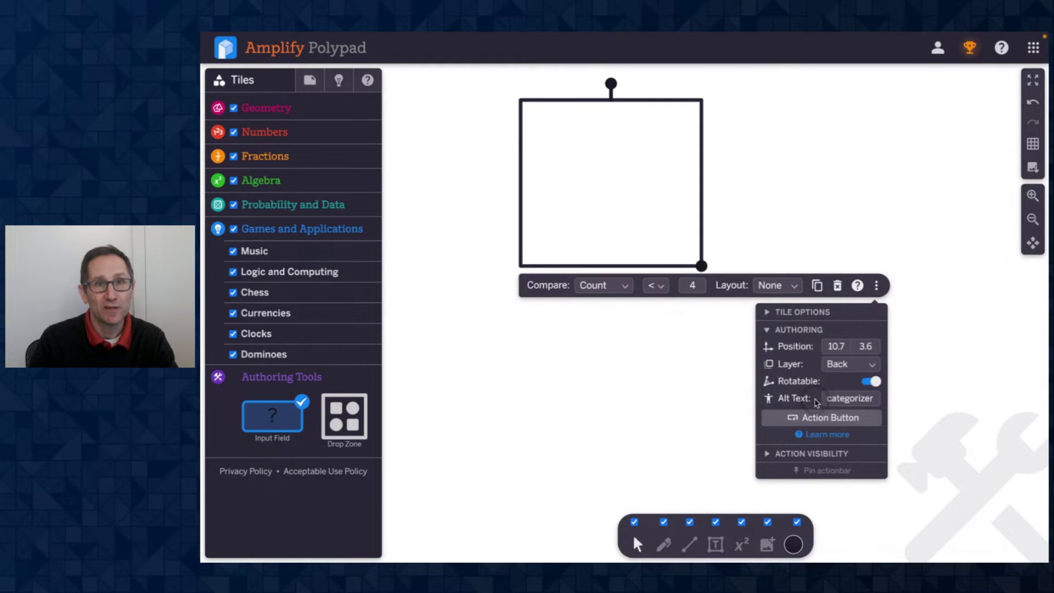
left_click(800, 419)
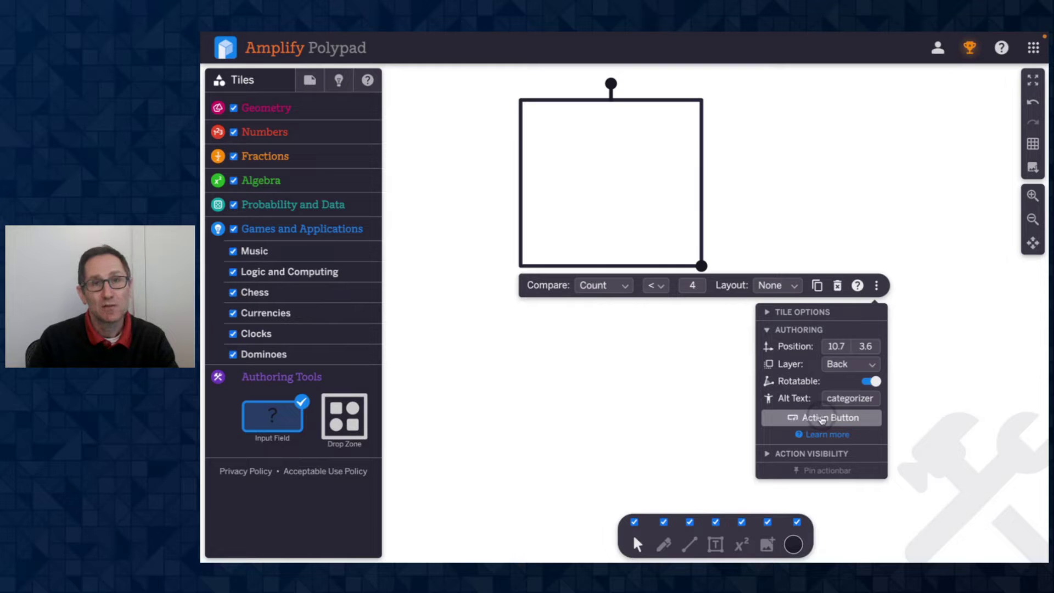
left_click(821, 419)
left_click(758, 104)
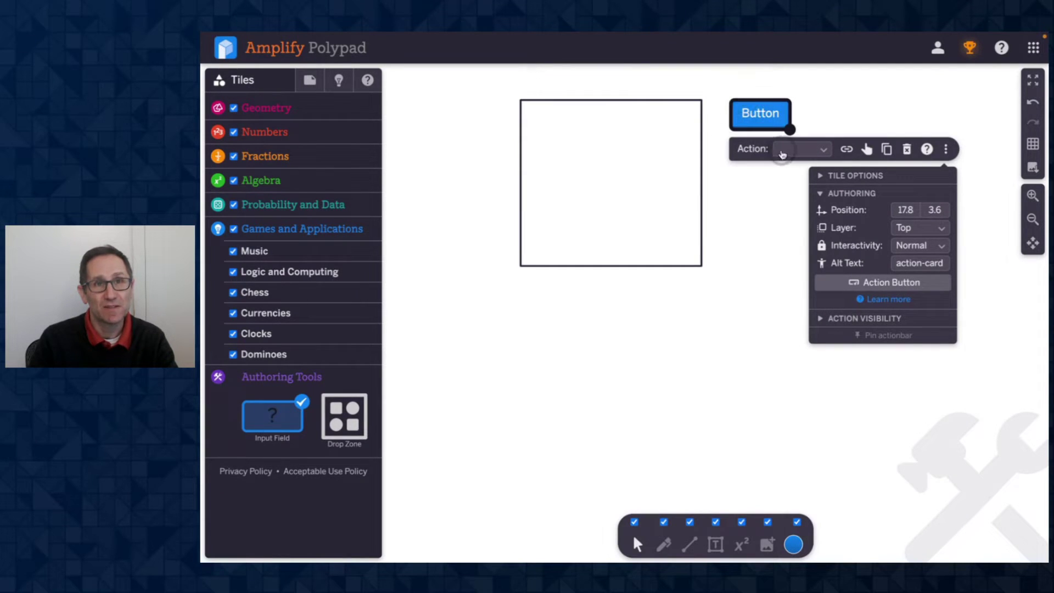
Set the button's action to Validate and change its label to "Check".
left_click(802, 154)
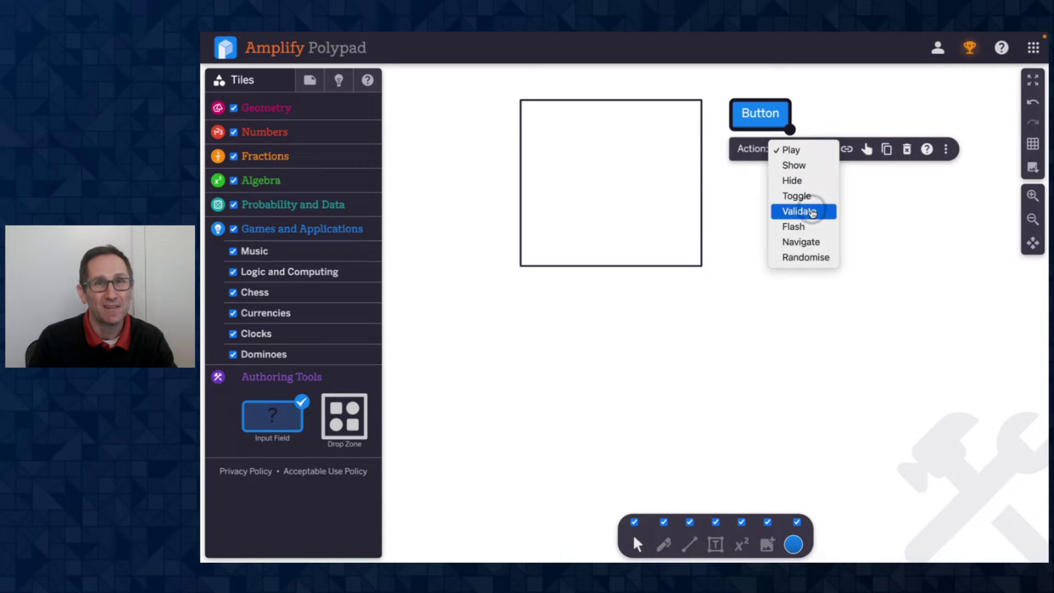
left_click(812, 213)
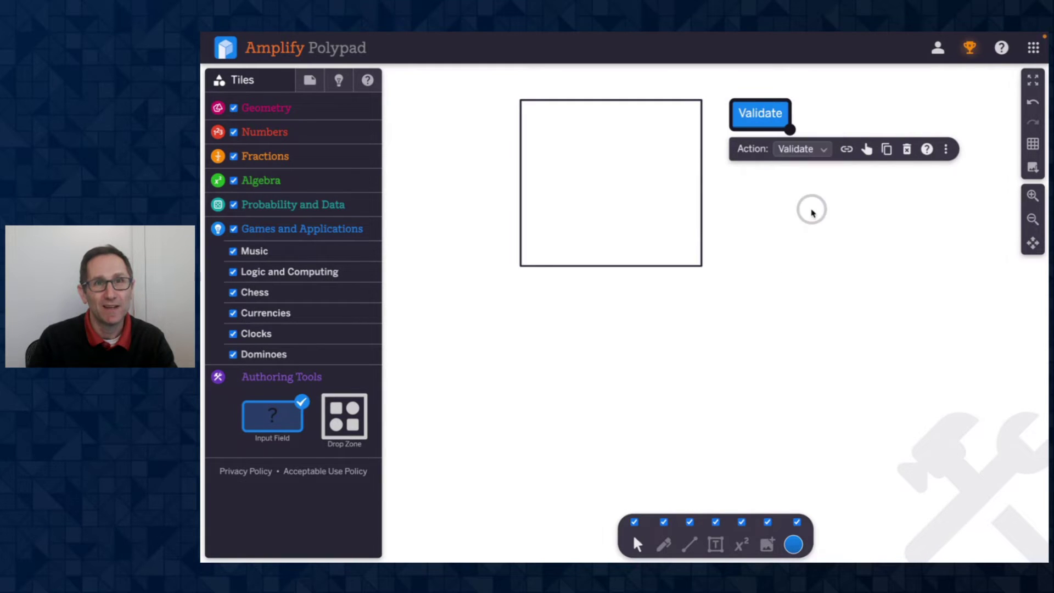
double_click(772, 117)
type("Check")
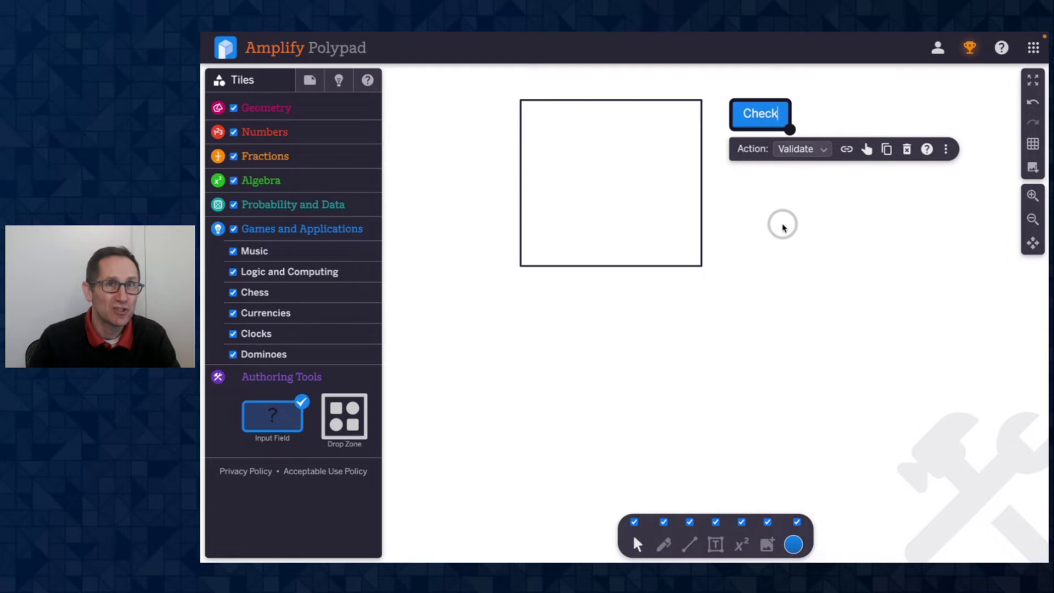
left_click(782, 224)
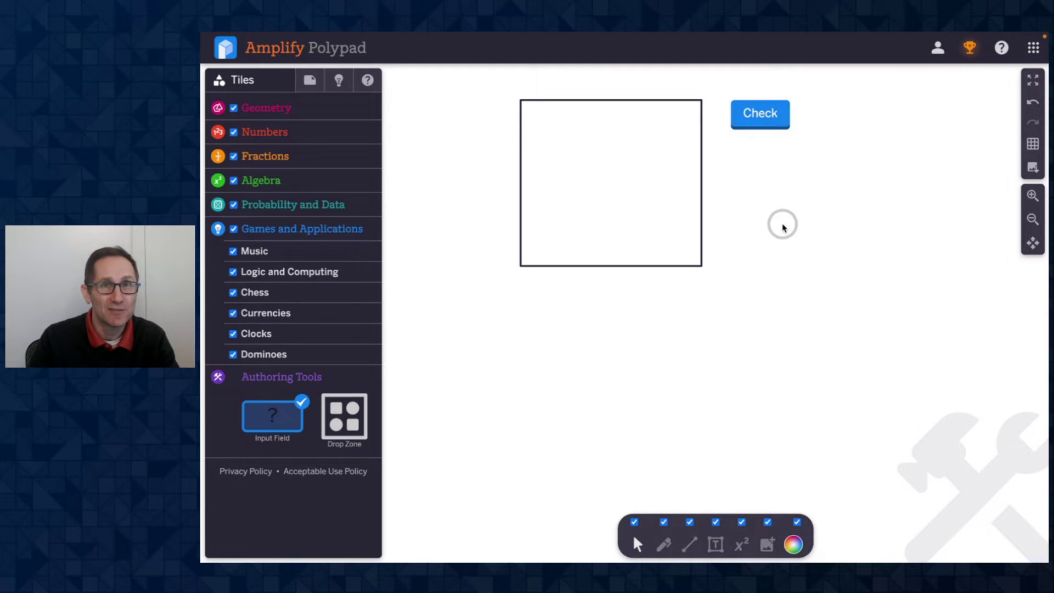
Turn authoring mode off and place an orange triangle from Polygons and Shapes in the drop zone.
left_click(309, 80)
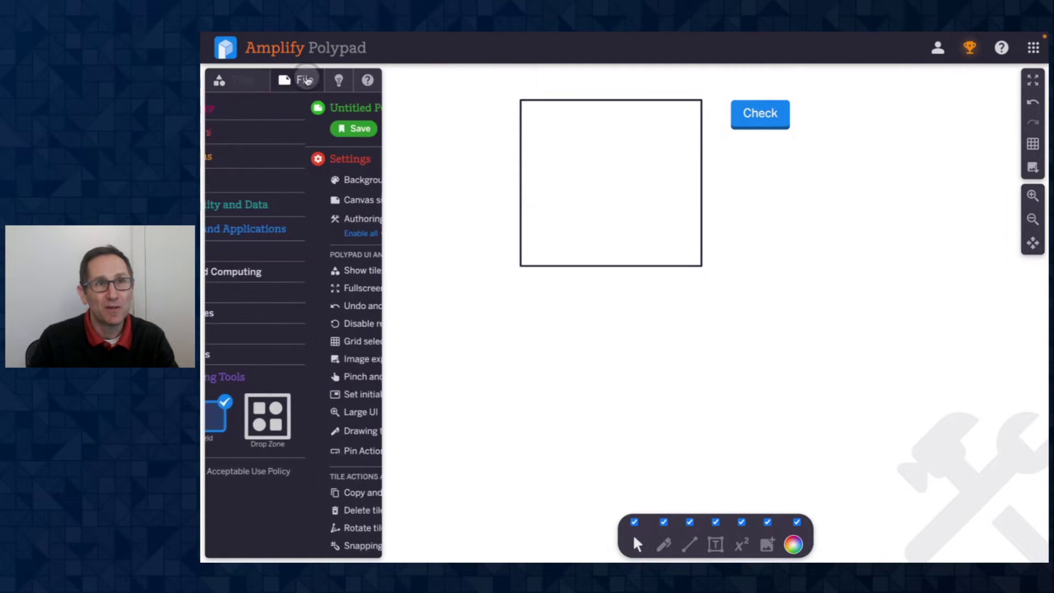
left_click(362, 220)
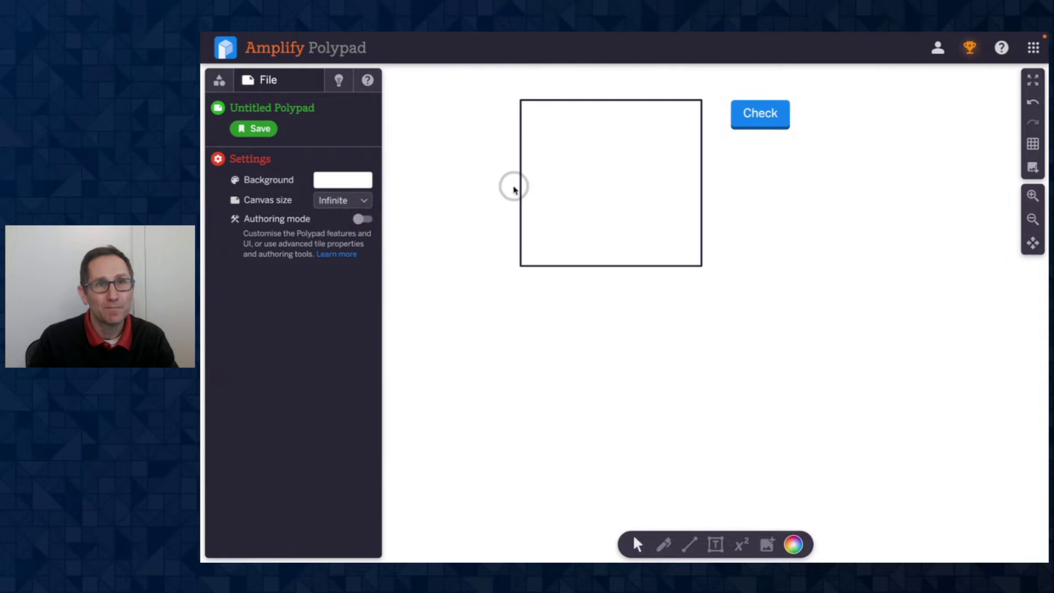
left_click(219, 80)
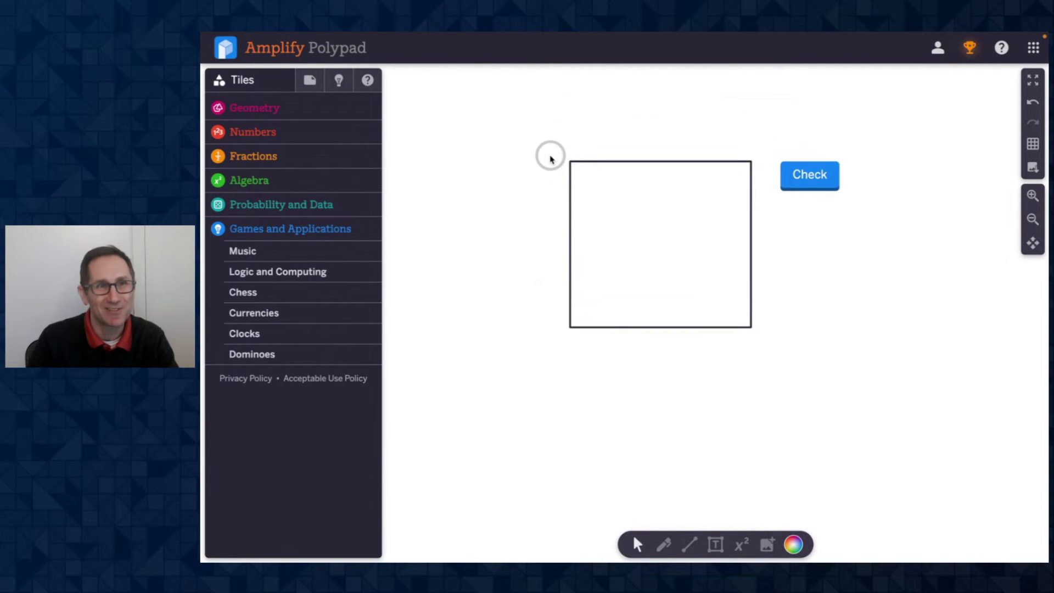
left_click(264, 117)
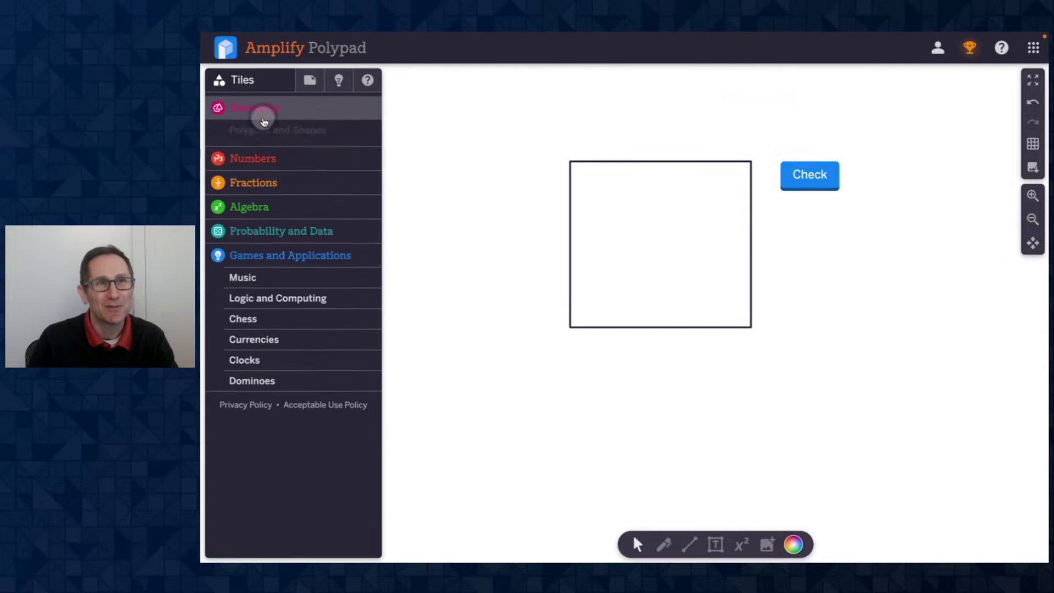
left_click(251, 130)
left_click_drag(250, 167, 611, 234)
scroll(296, 442, "down", 5)
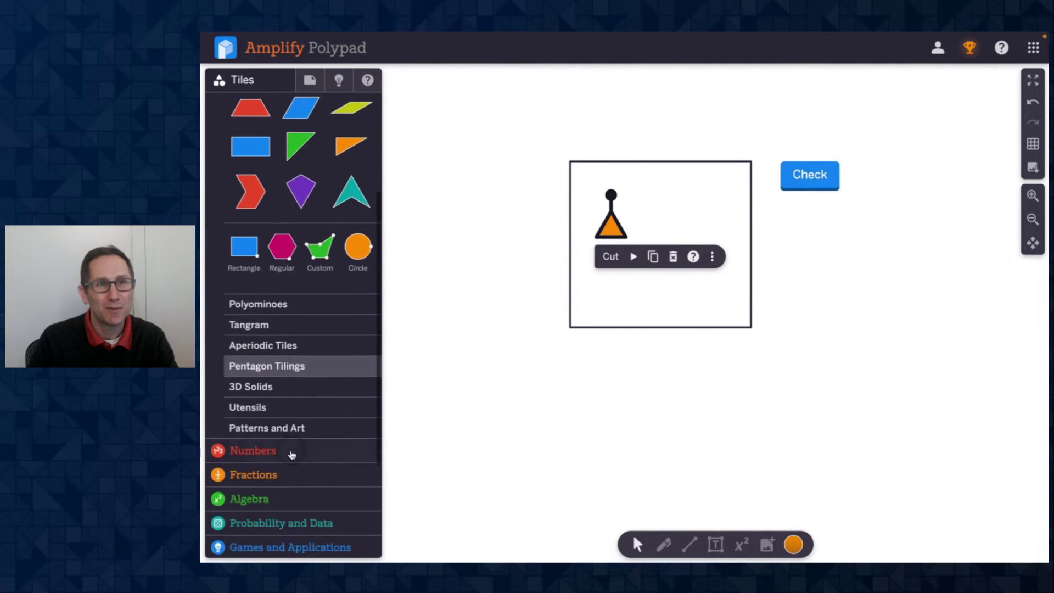
Place number bars 3 and 7 in the drop zone beside the triangle and run the Check button.
left_click(290, 453)
left_click(280, 158)
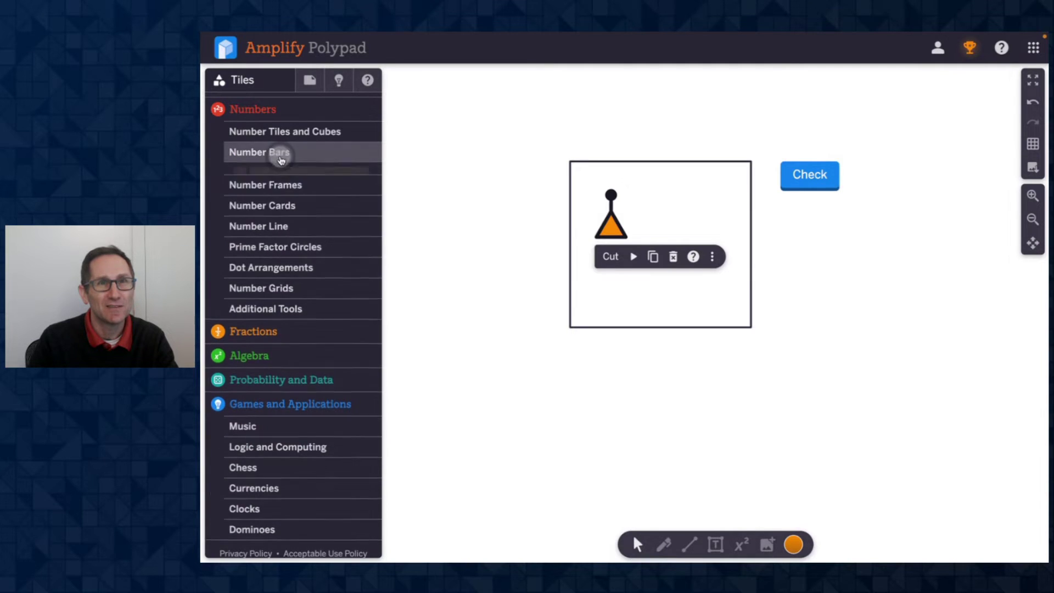
left_click_drag(257, 206, 641, 280)
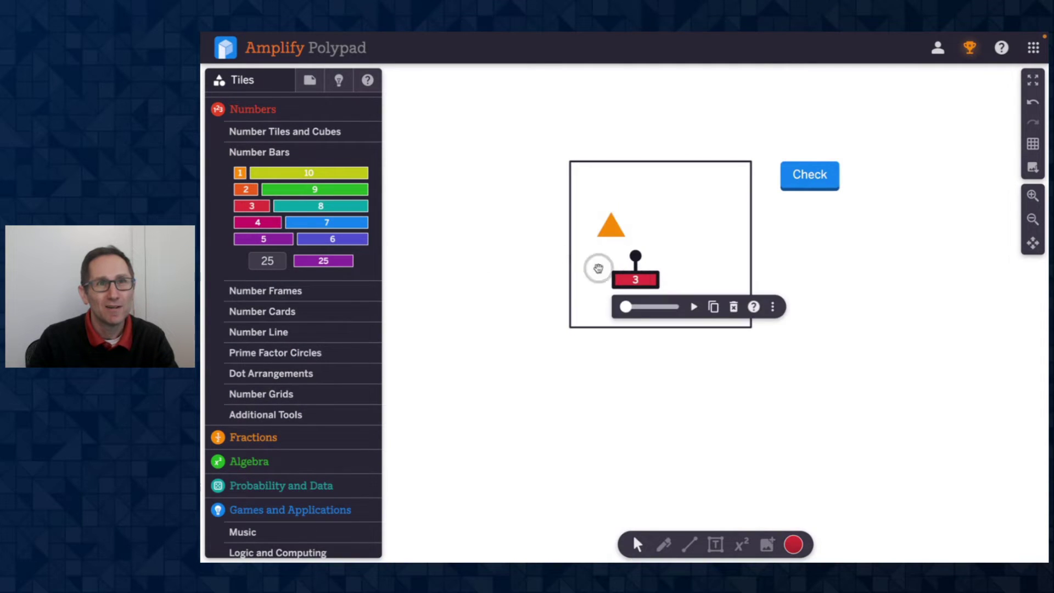
left_click_drag(326, 222, 681, 196)
left_click(811, 174)
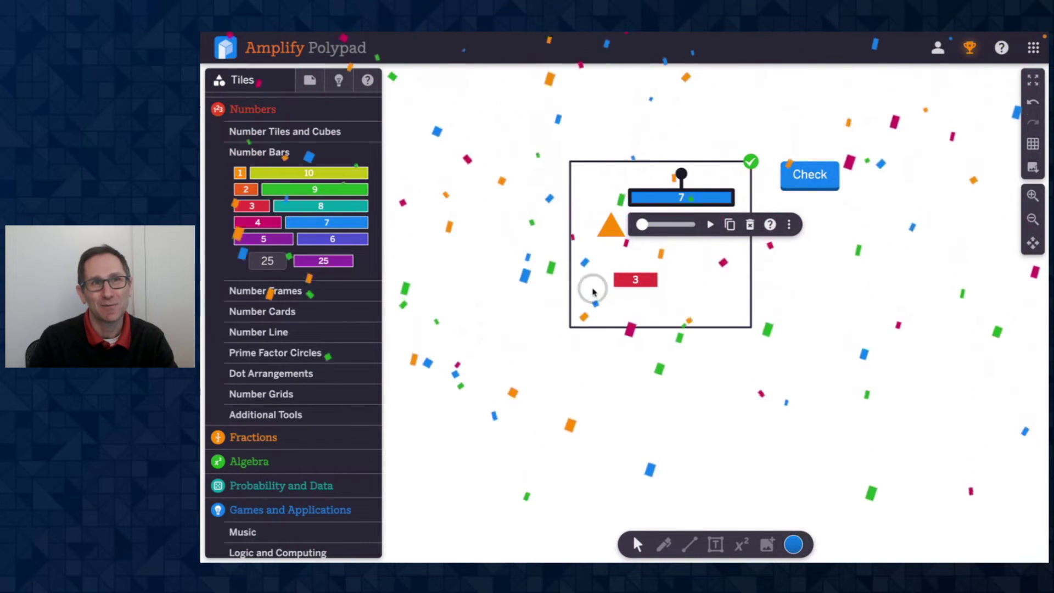
Add number bar 4 to the drop zone, run the check again and deselect the bar.
left_click_drag(277, 225, 714, 247)
left_click(805, 186)
left_click(812, 236)
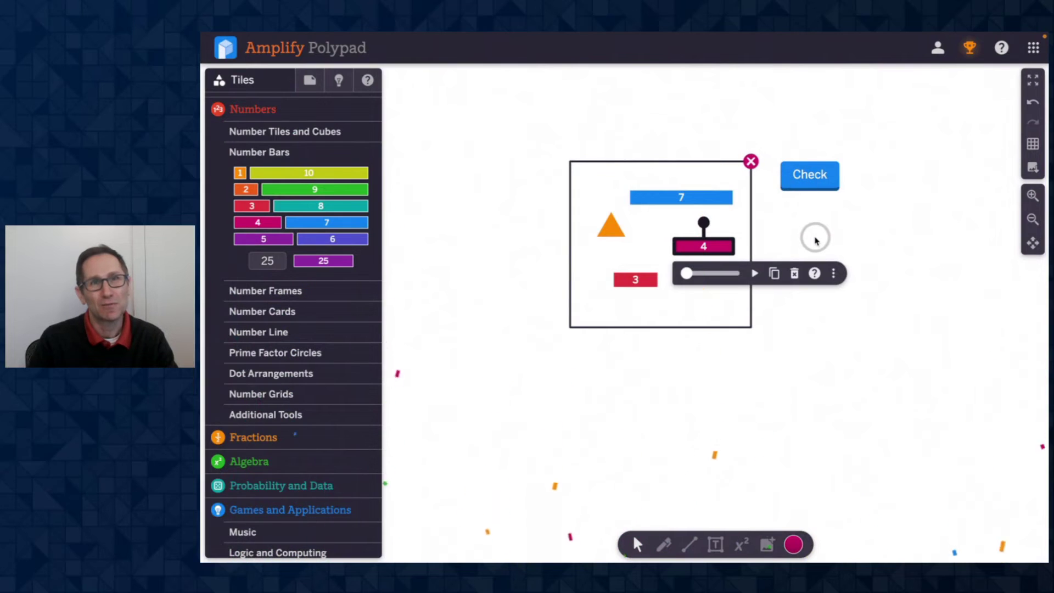
left_click(568, 237)
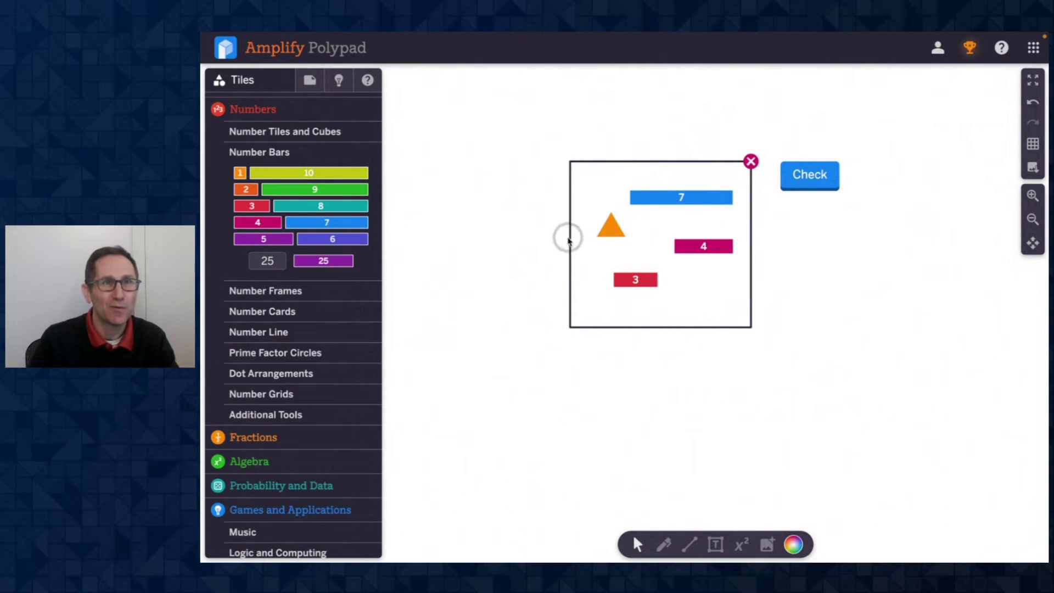
Place number bar 6 on the canvas just outside the drop zone and run the check.
left_click_drag(333, 237, 492, 283)
left_click(797, 194)
left_click(588, 348)
Move the orange triangle out of the drop zone, shift the 6 bar farther from it, and check the zone again.
left_click(606, 226)
left_click_drag(607, 226, 506, 225)
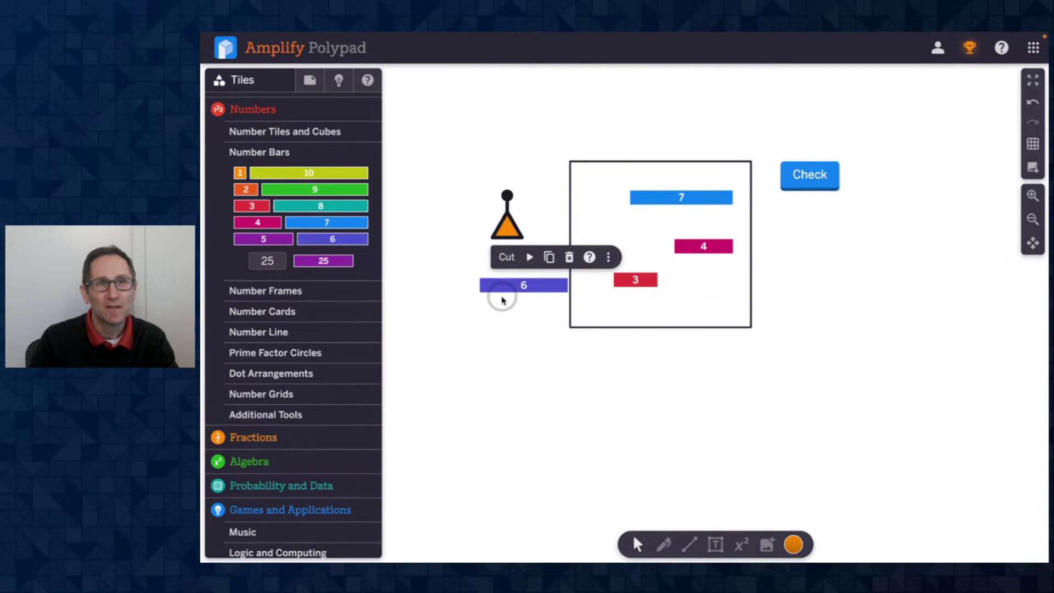
left_click_drag(499, 291, 483, 287)
left_click(786, 178)
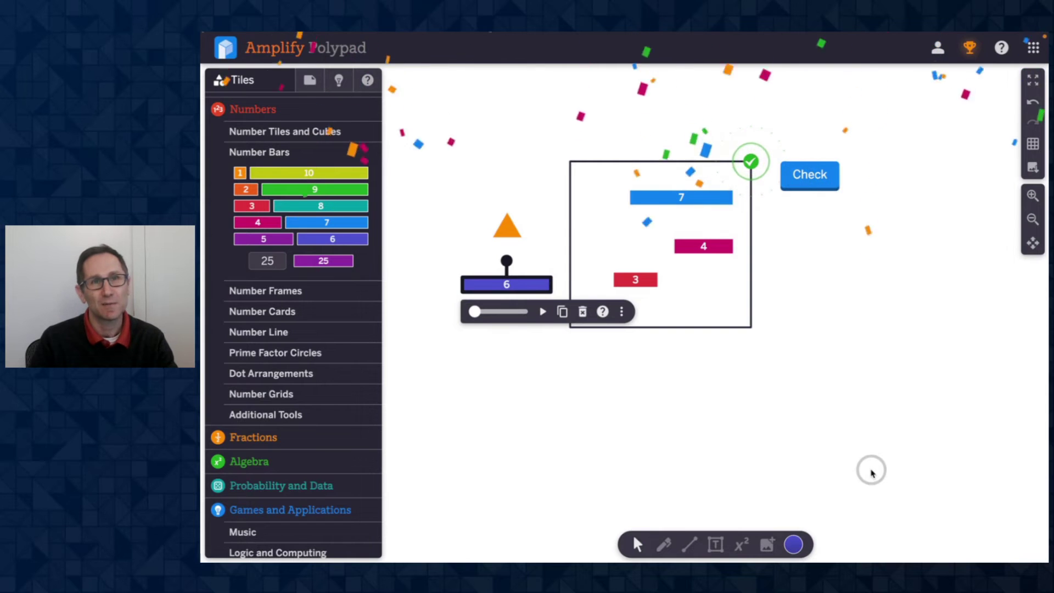
left_click(783, 419)
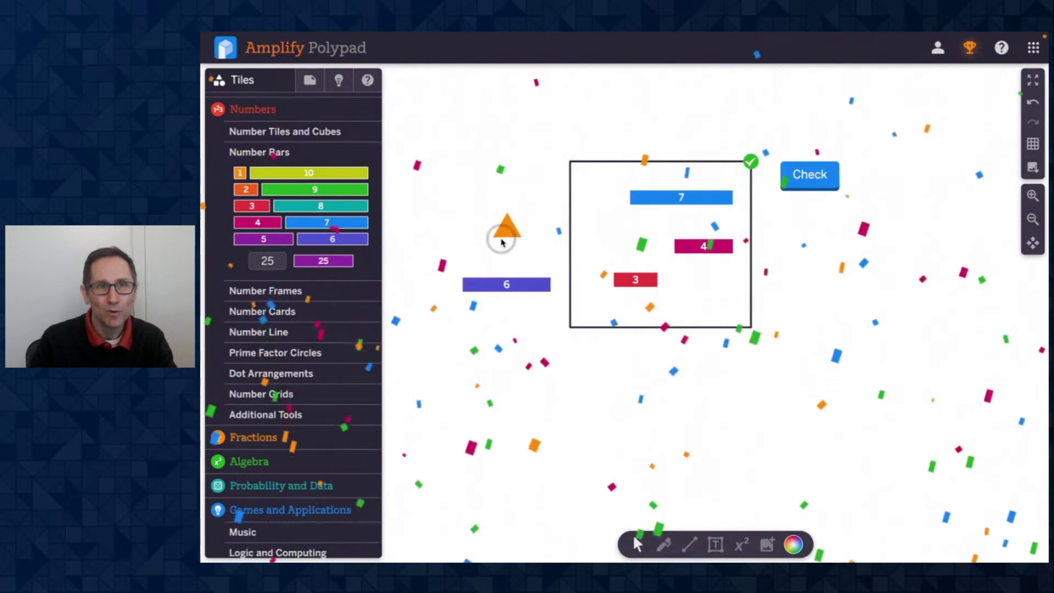
Turn authoring mode back on and expand the drop zone's tile options to show its validation type.
left_click(310, 81)
left_click(362, 219)
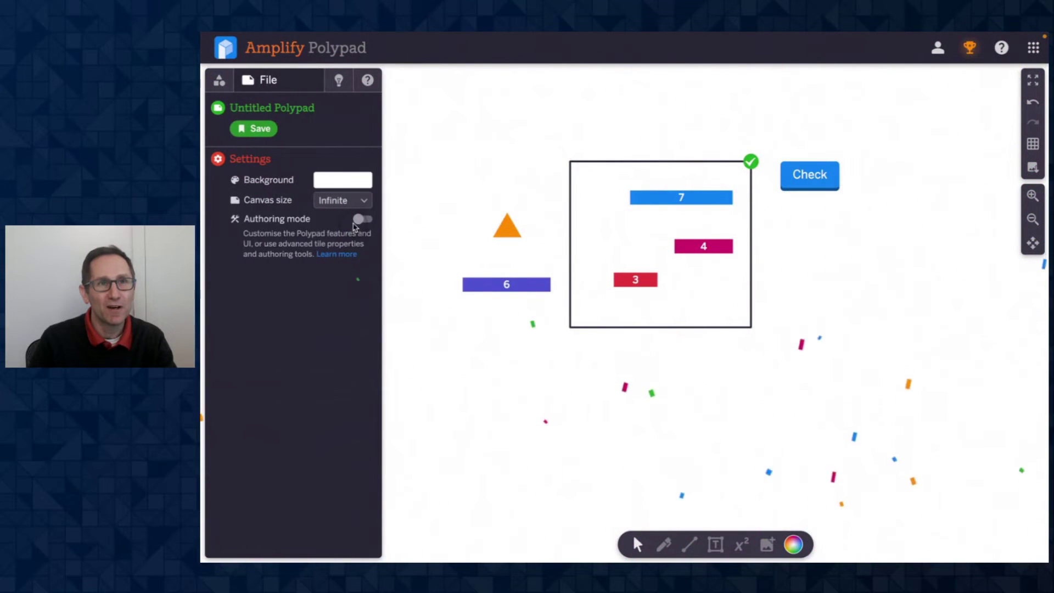
left_click(607, 310)
scroll(769, 288, "down", 1)
scroll(768, 288, "right", 1)
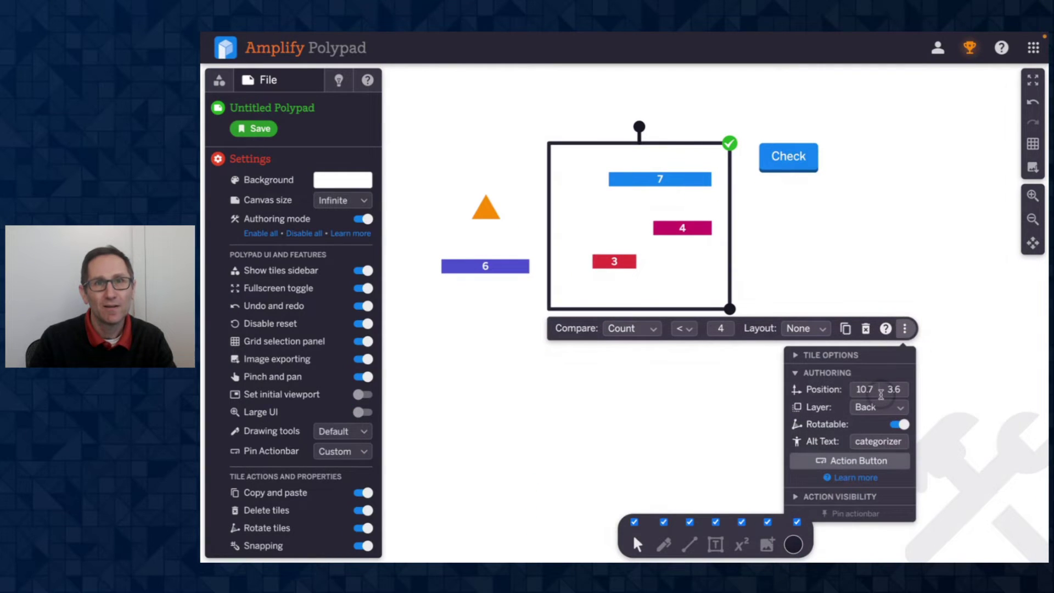
scroll(889, 373, "down", 1)
left_click(816, 337)
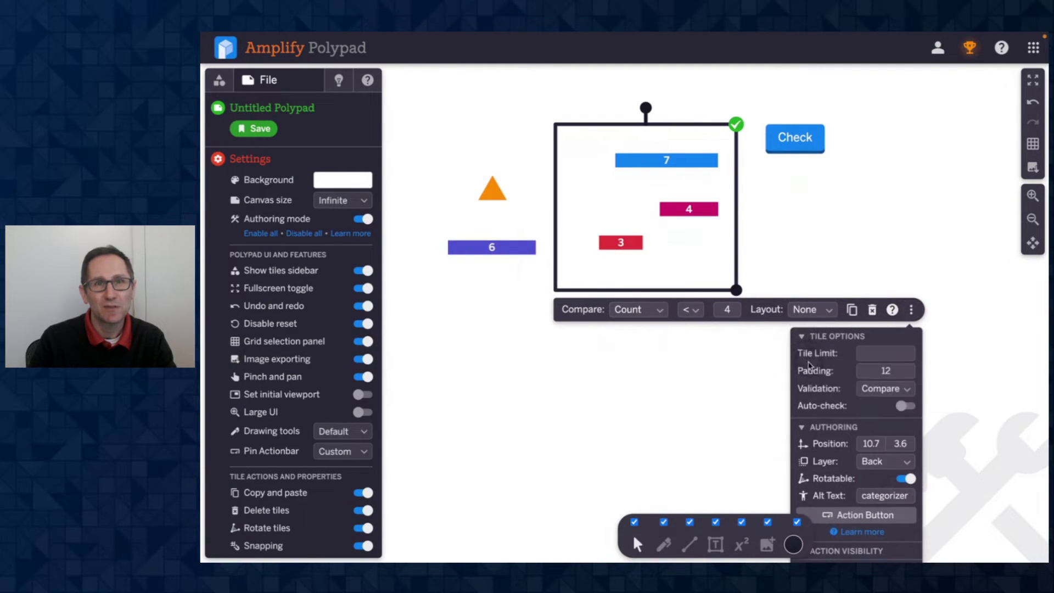
left_click(799, 427)
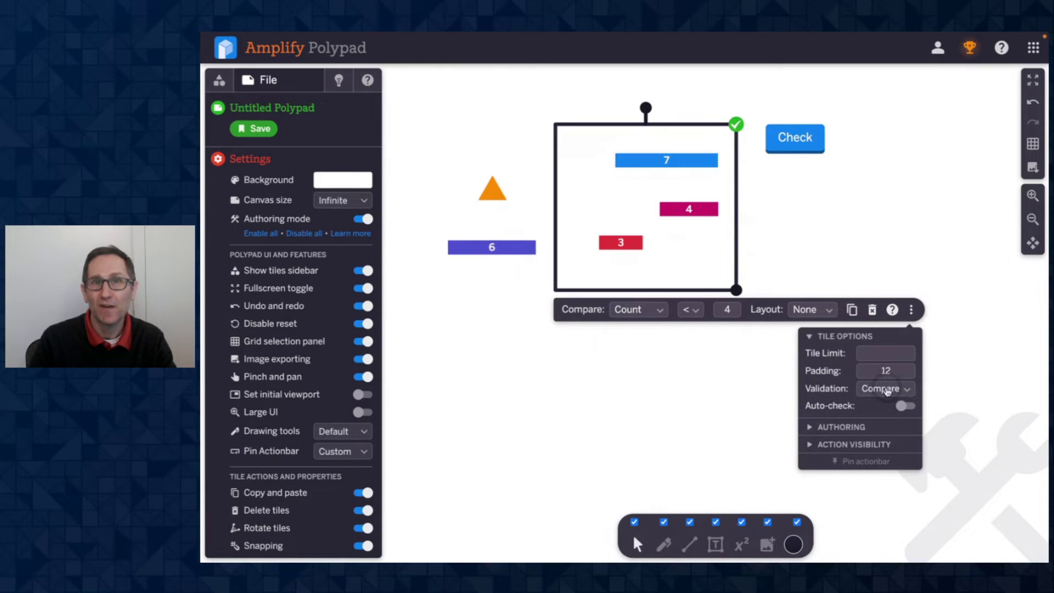
left_click(672, 394)
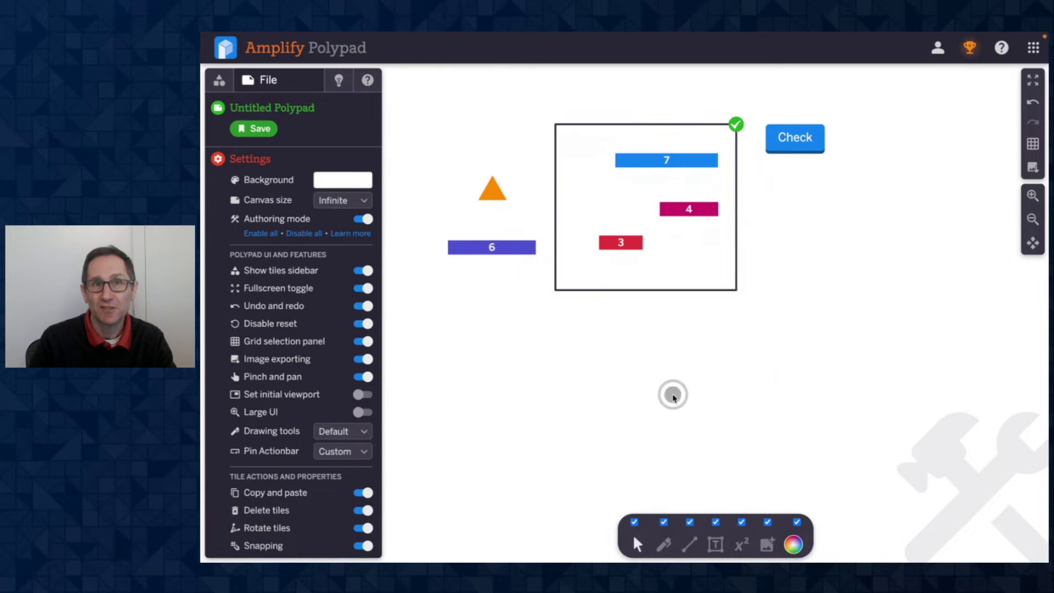
Move the 3 bar out of the drop zone and review the comparison's available measures, operators and target value.
left_click_drag(622, 244, 473, 137)
left_click(632, 233)
left_click(636, 311)
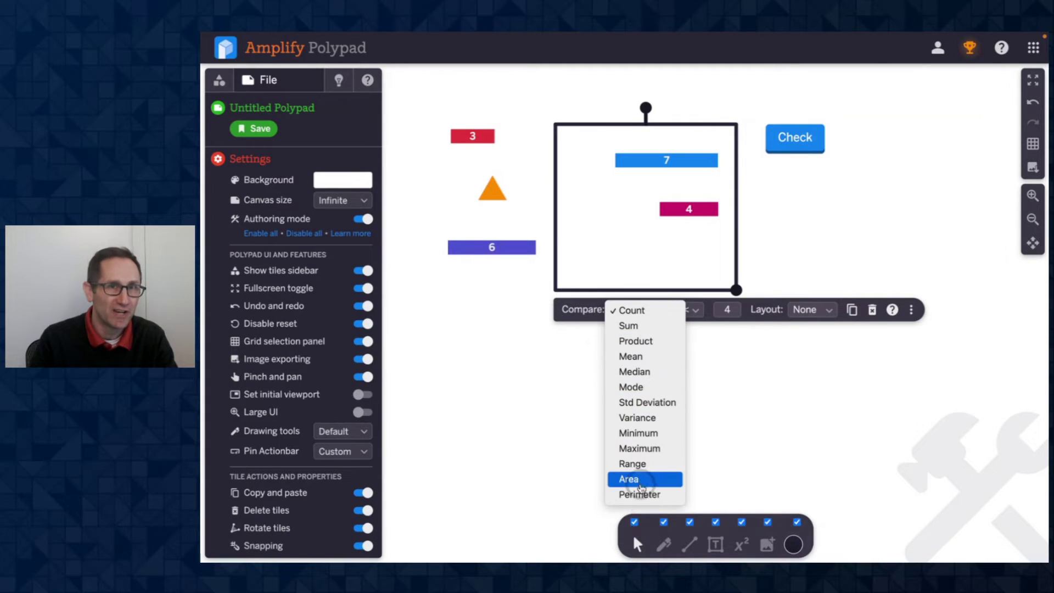
left_click(539, 387)
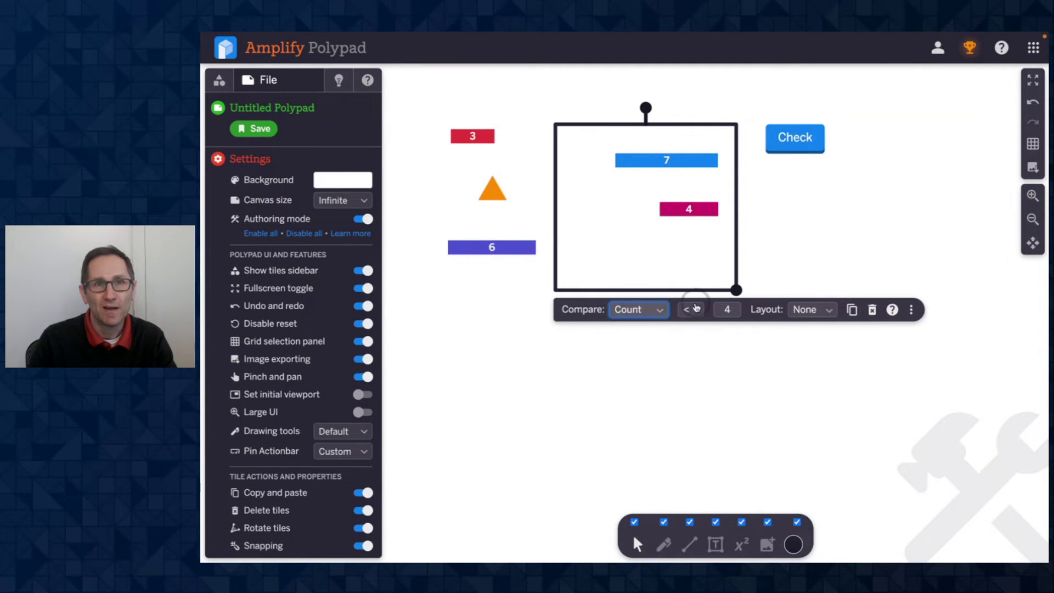
left_click(693, 310)
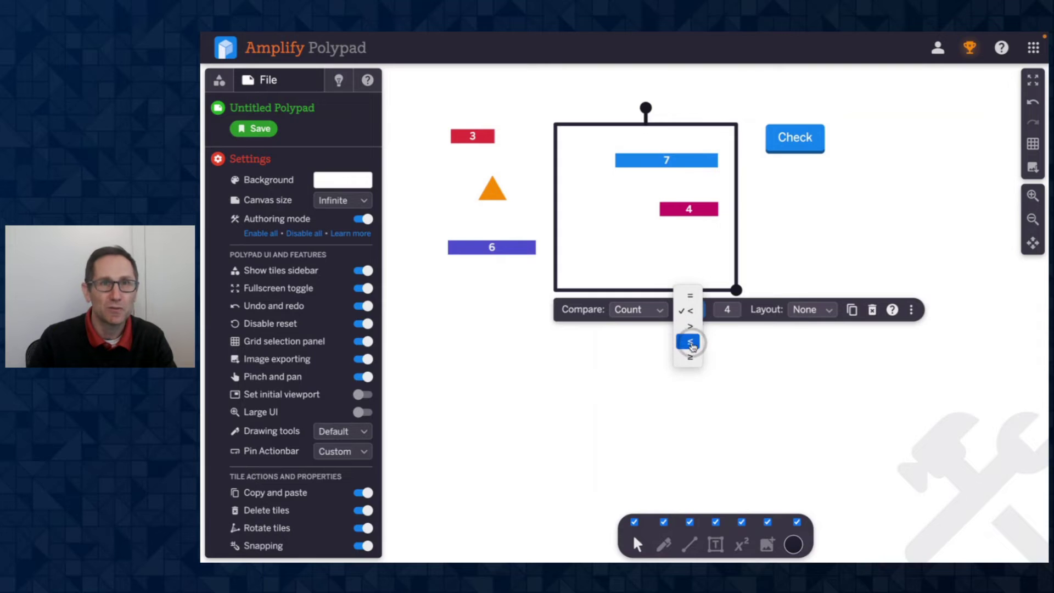
left_click(728, 309)
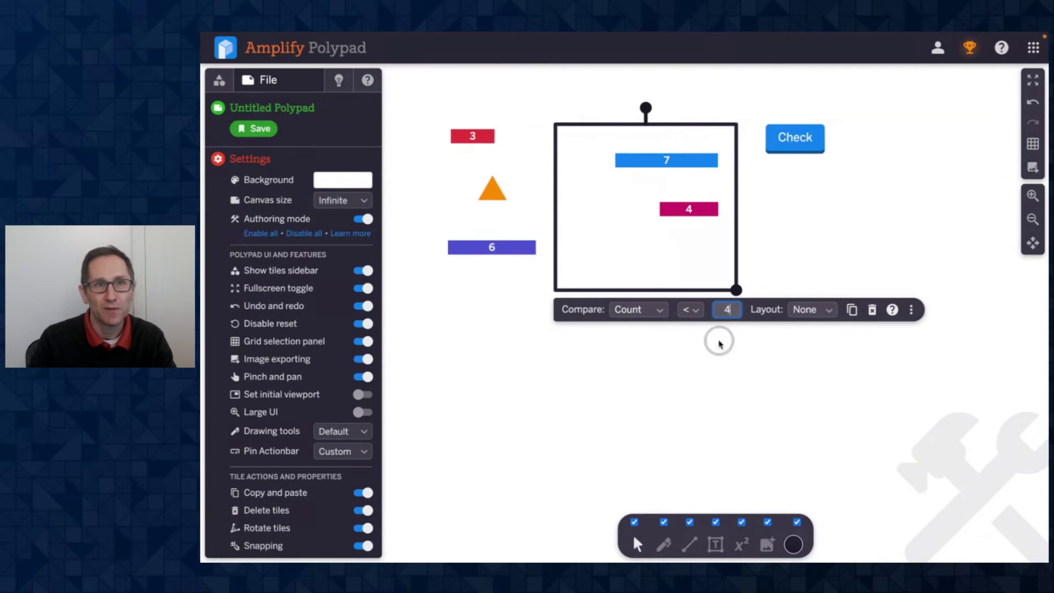
Move the 4 and 7 bars out of the drop zone and delete all number bars and the triangle.
left_click(676, 224)
left_click_drag(682, 207, 448, 186)
left_click_drag(648, 159, 511, 260)
key("Delete")
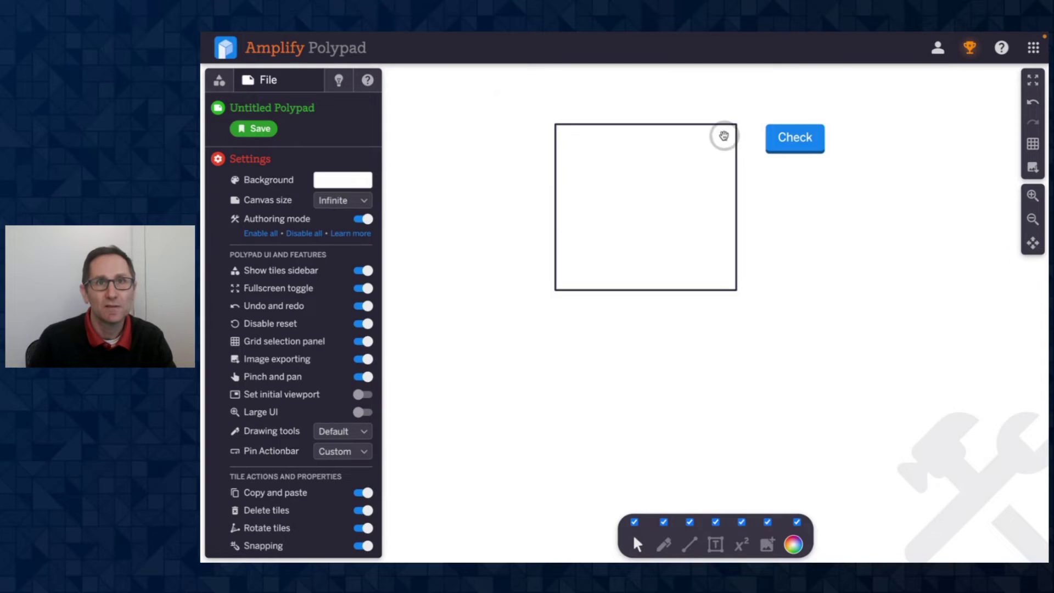
Set the drop zone's validation to Cover and enlarge the zone, mainly in height.
left_click(682, 196)
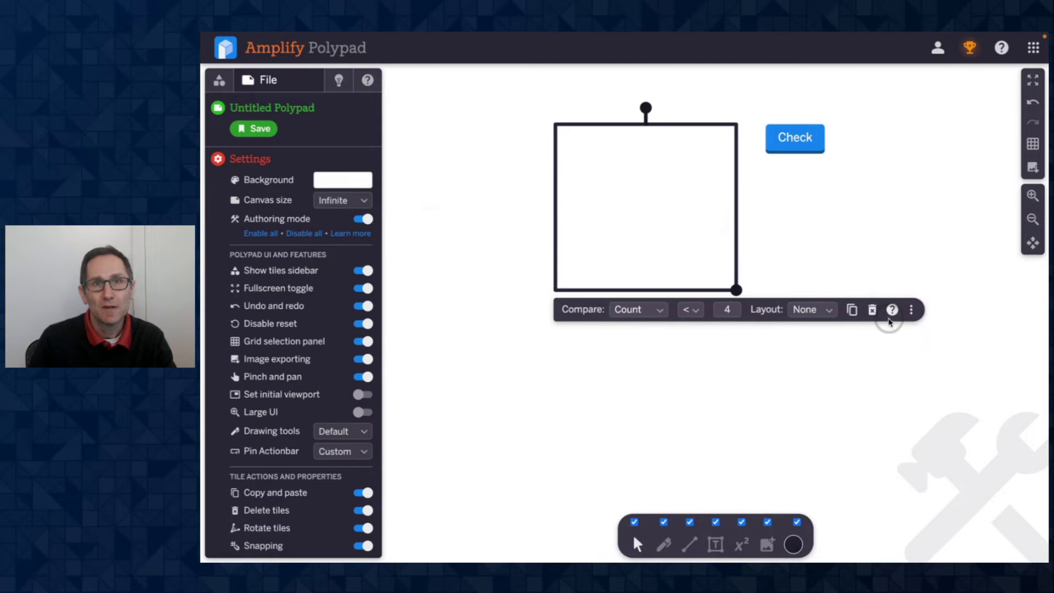
left_click(911, 309)
left_click(888, 387)
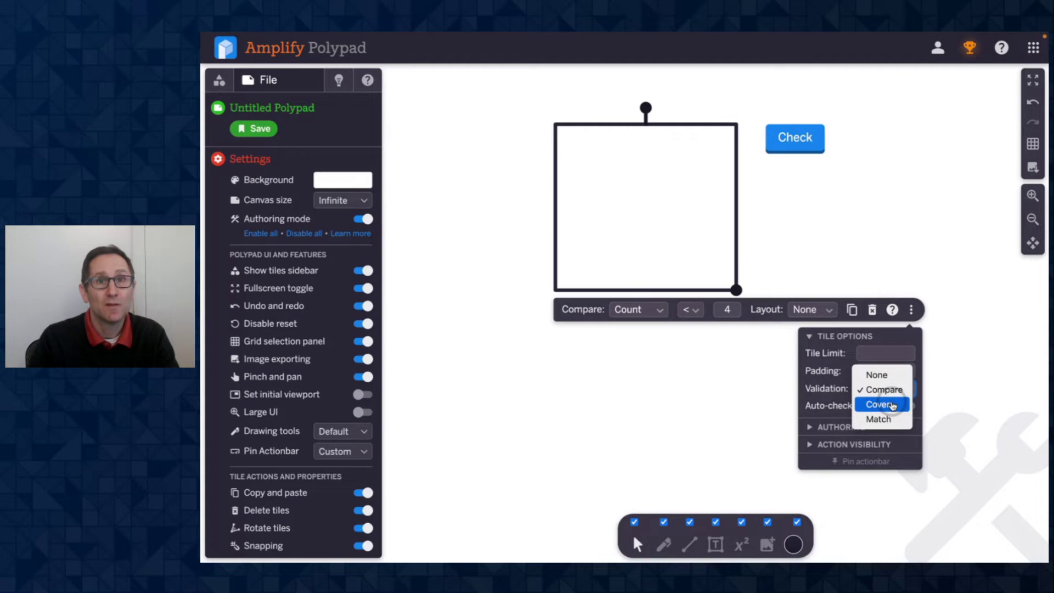
left_click(880, 404)
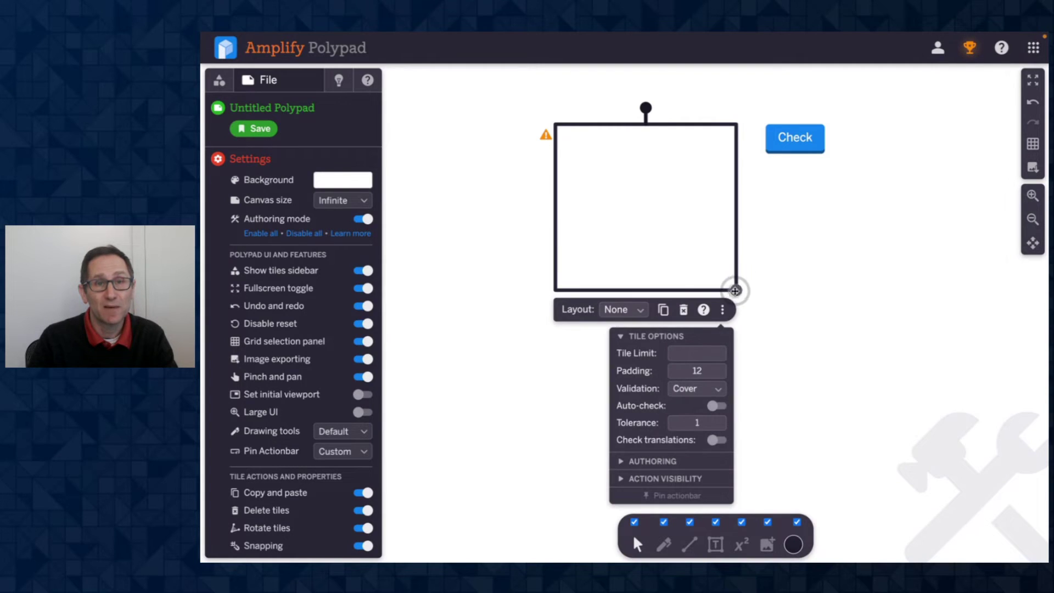
left_click_drag(735, 290, 754, 370)
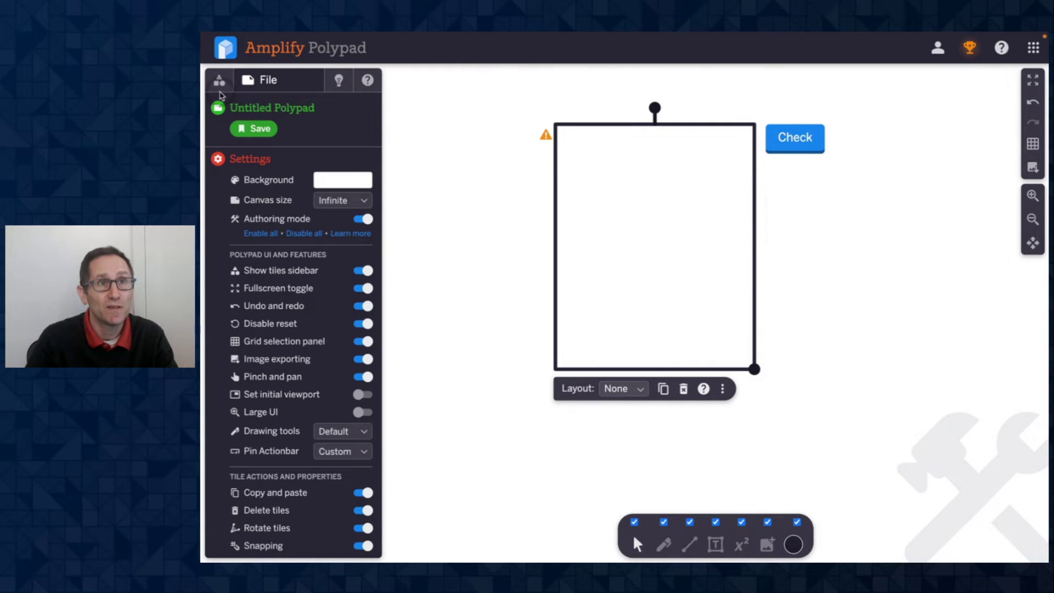
Place two magenta hexagons from Polygons and Shapes in the drop zone, stacked vertically edge to edge.
left_click(219, 83)
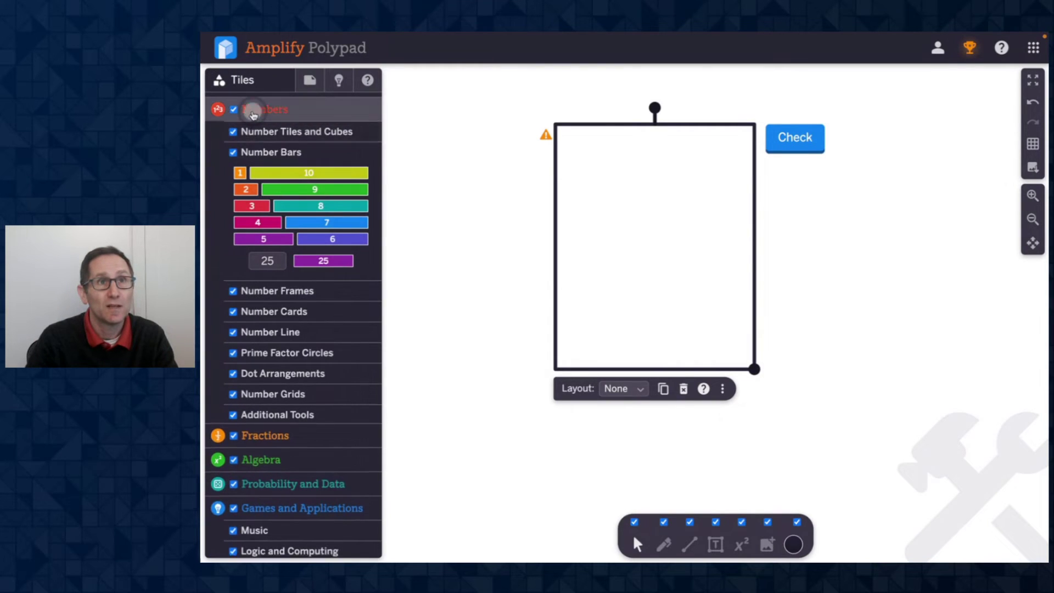
left_click(253, 114)
left_click(266, 105)
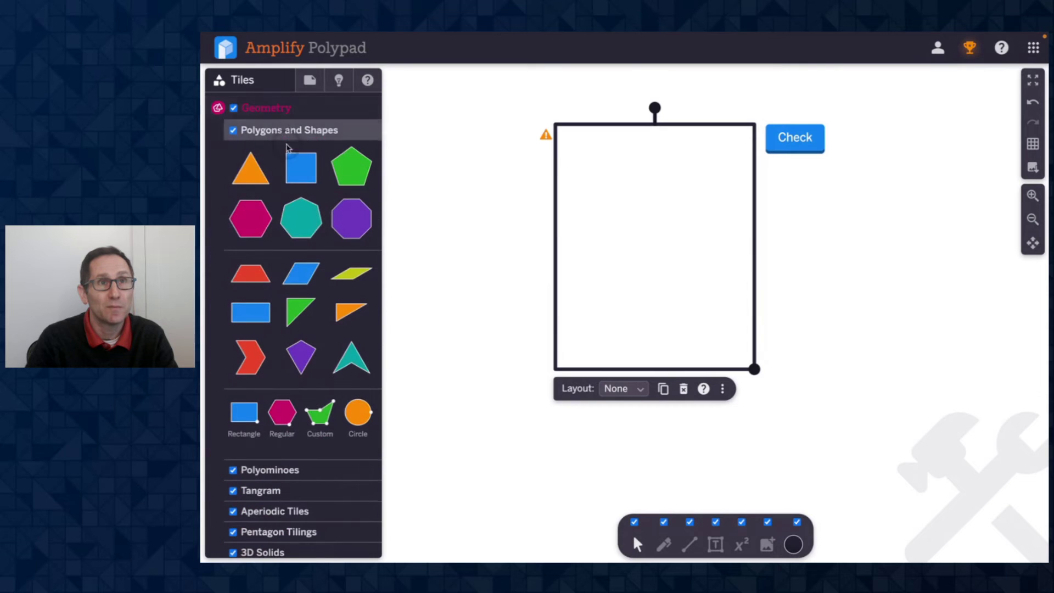
left_click_drag(252, 226, 655, 192)
left_click(464, 207)
left_click_drag(269, 222, 658, 242)
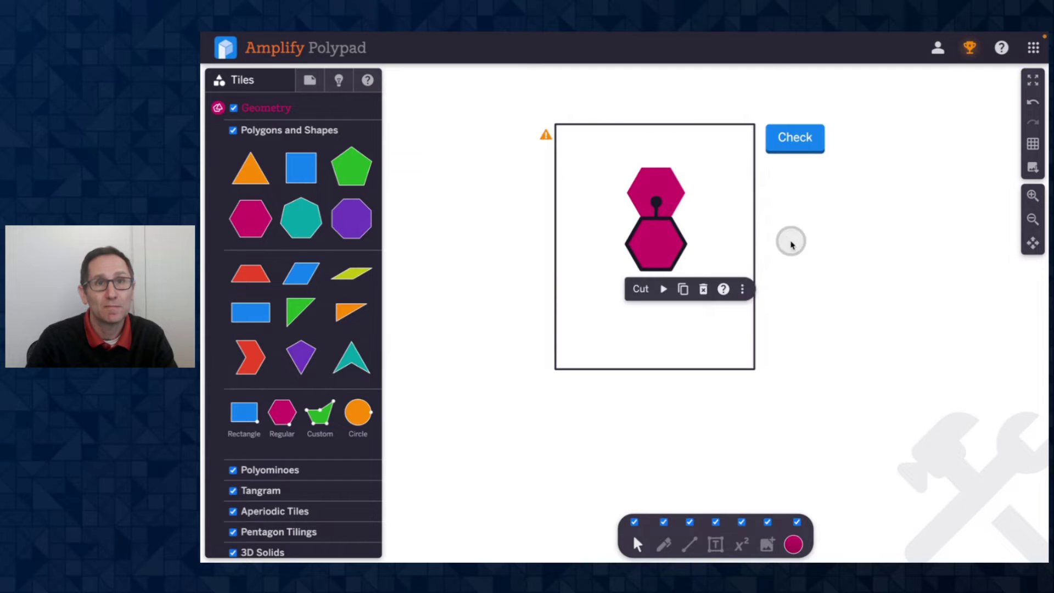
left_click(790, 242)
Shrink the drop zone in width and height, shift both stacked hexagons within it, and move the zone slightly down.
left_click(759, 358)
left_click_drag(754, 369, 700, 317)
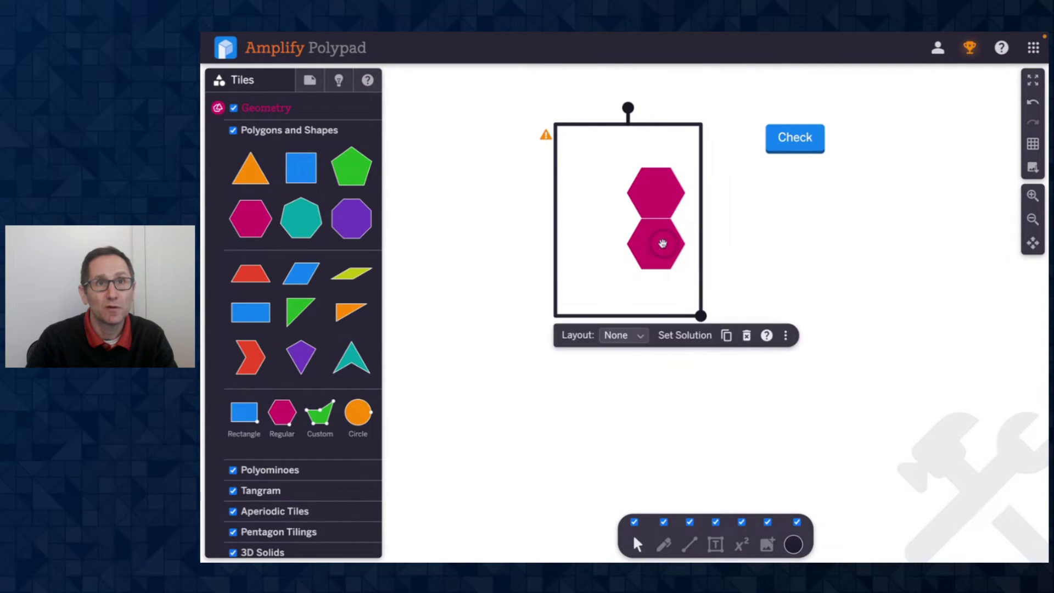
left_click_drag(662, 239, 620, 259)
left_click_drag(652, 205, 623, 228)
left_click_drag(670, 146, 670, 172)
left_click(750, 266)
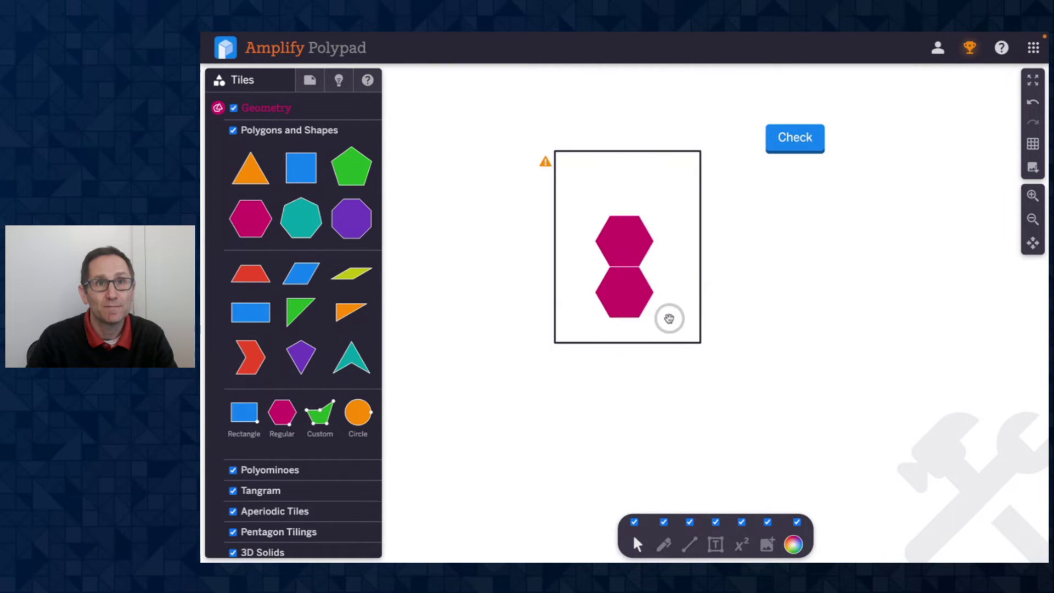
Move the Check button closer to the drop zone and take both hexagons out of the zone.
left_click(1032, 194)
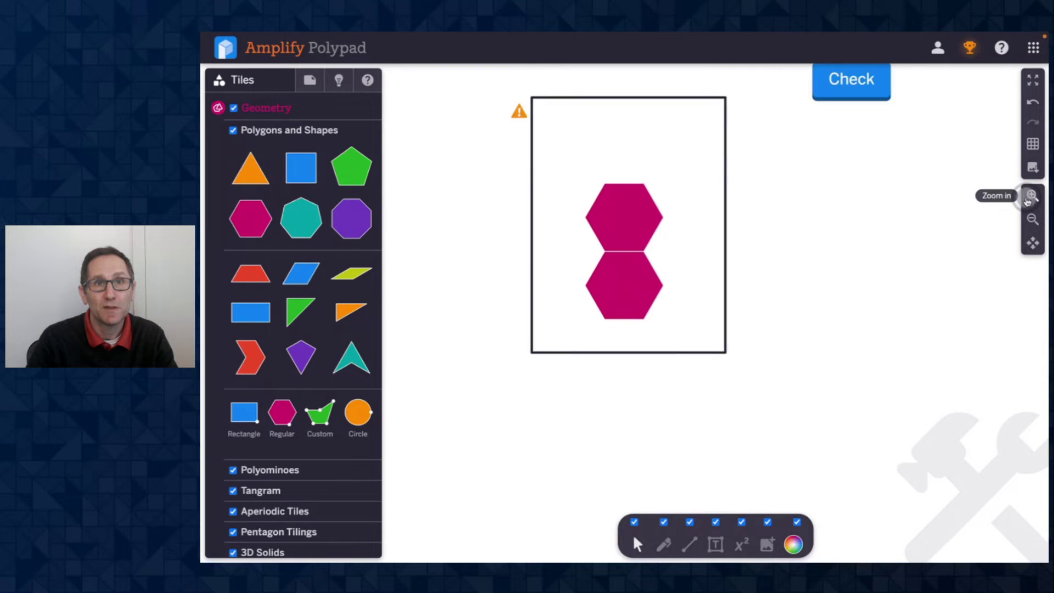
left_click(716, 322)
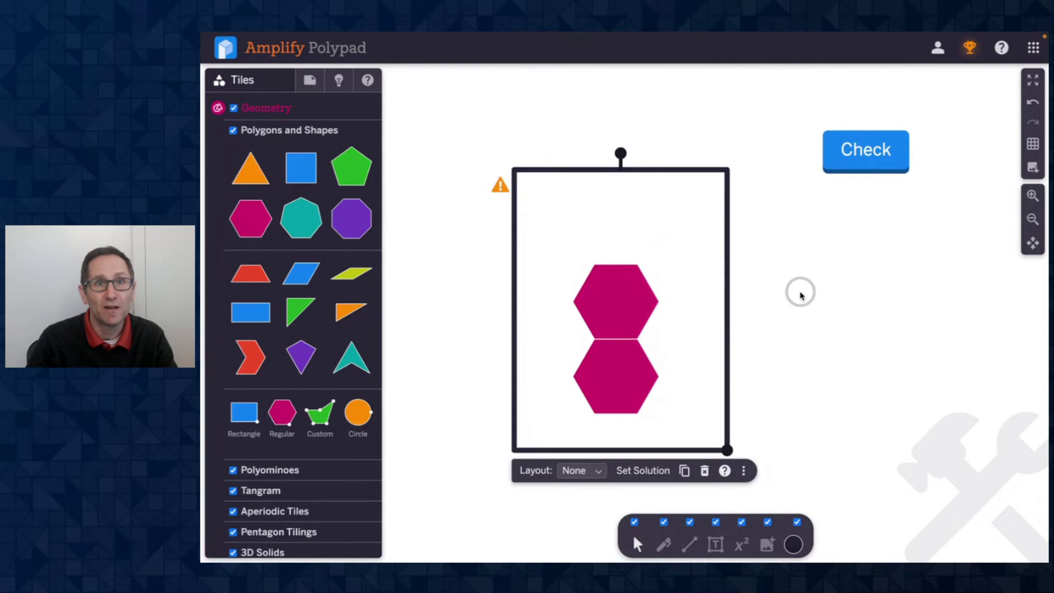
left_click_drag(867, 126, 805, 214)
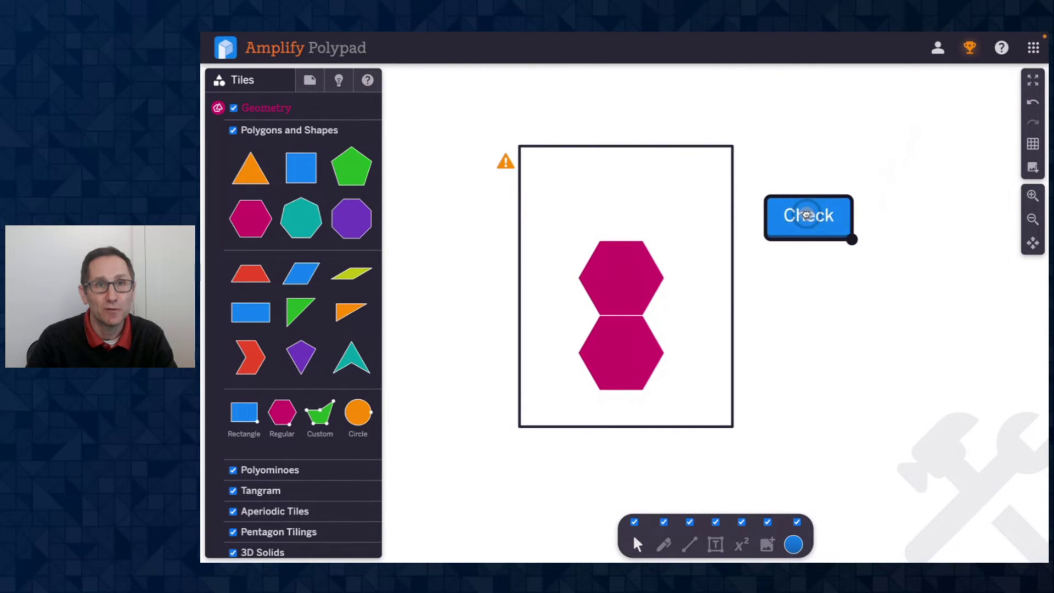
left_click(708, 342)
left_click_drag(630, 348, 771, 352)
left_click_drag(643, 289, 796, 299)
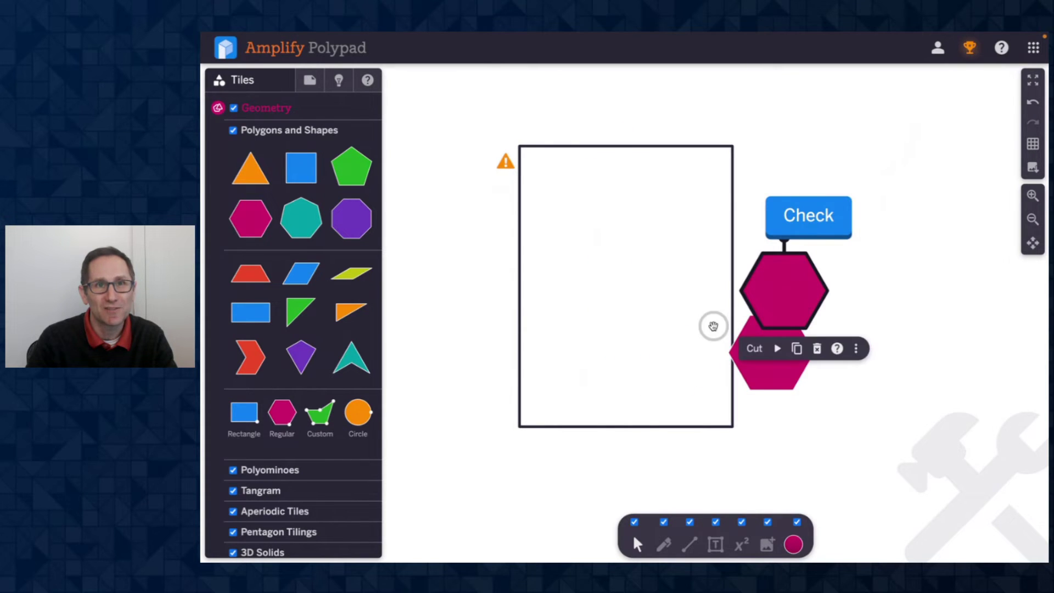
Shrink the drop zone further, restack both hexagons inside it, move the Check button closer and select the zone.
left_click(734, 421)
left_click_drag(733, 427, 665, 387)
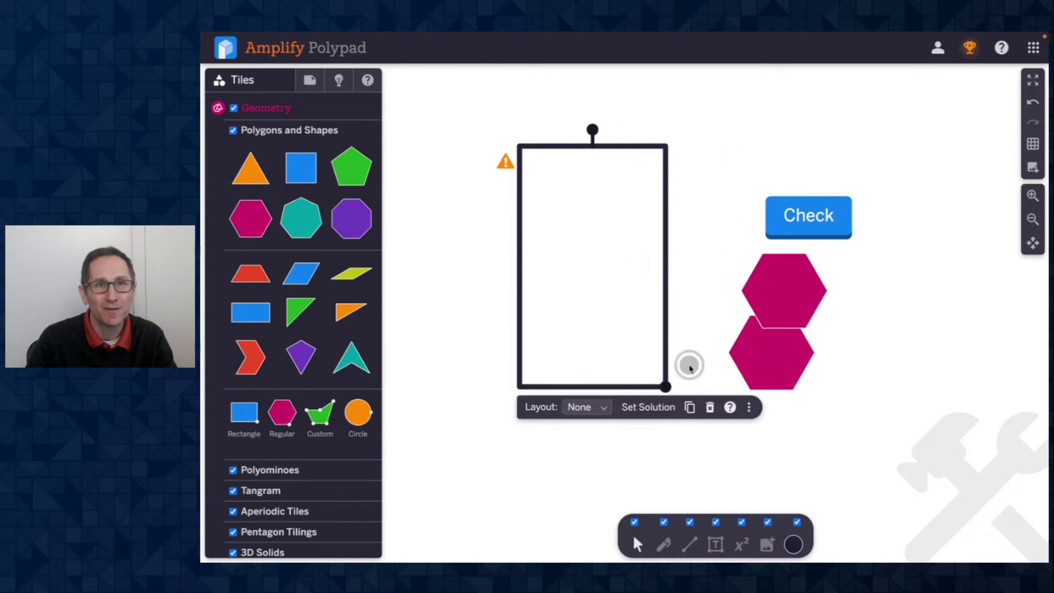
left_click_drag(769, 299, 570, 231)
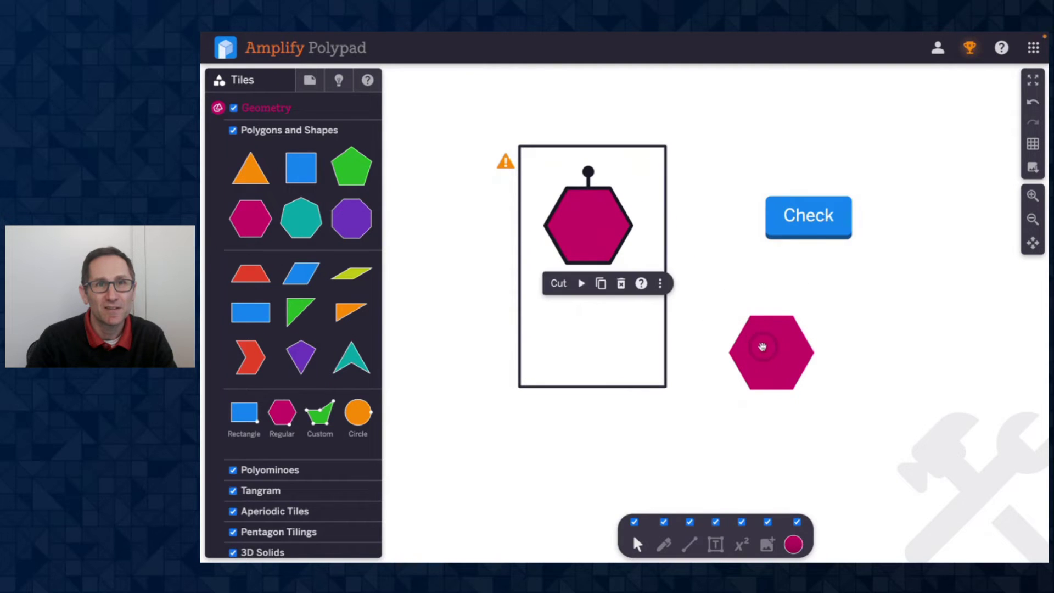
left_click_drag(762, 348, 586, 304)
left_click_drag(790, 214, 720, 186)
left_click(1032, 196)
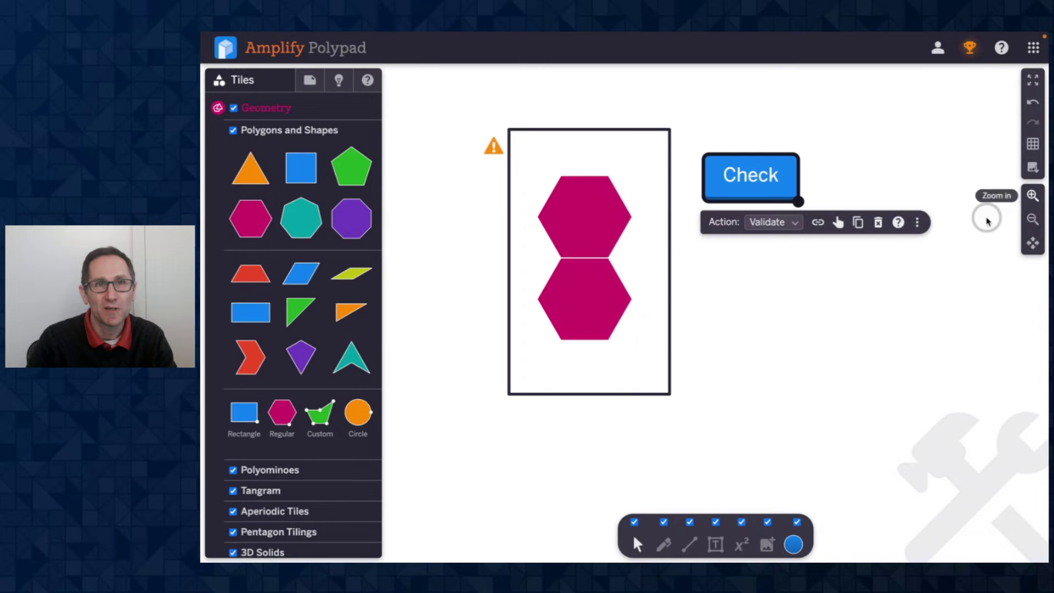
left_click(610, 376)
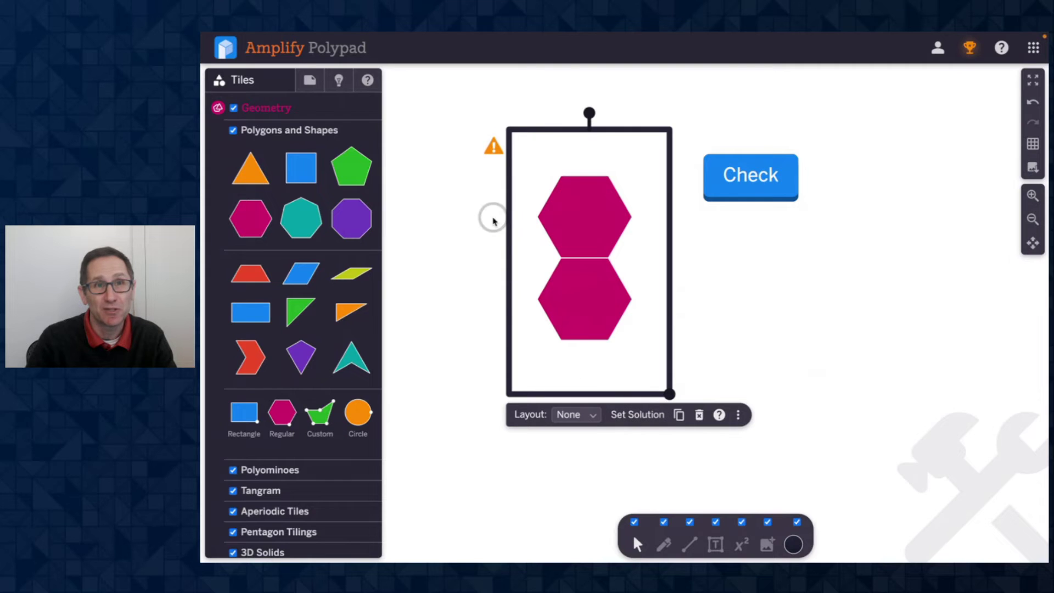
Set the two stacked hexagons as the drop zone's solution.
mouse_move(493, 146)
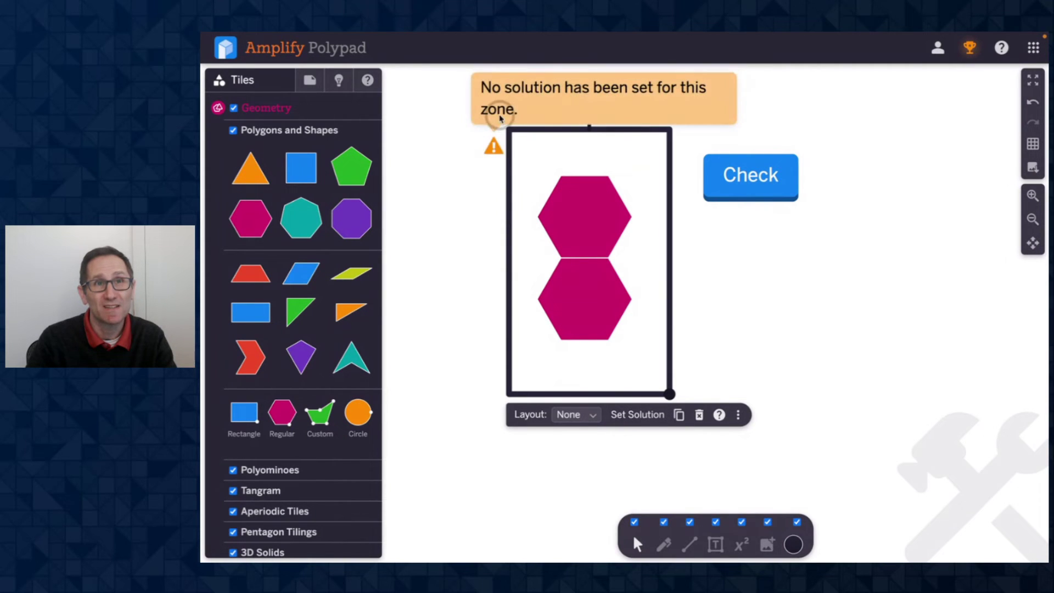
scroll(447, 176, "up", 1)
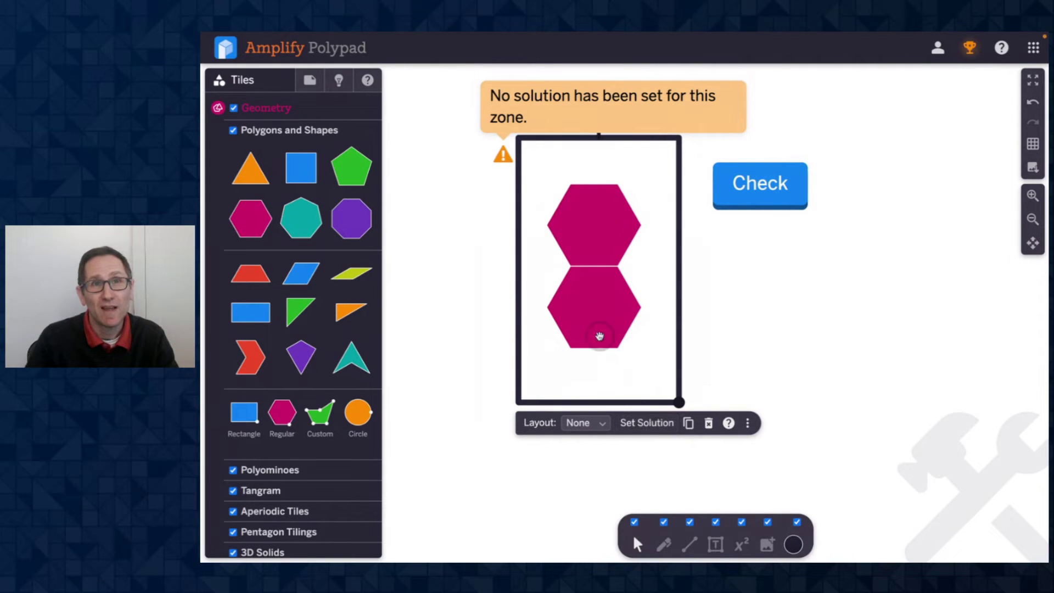
left_click(587, 309)
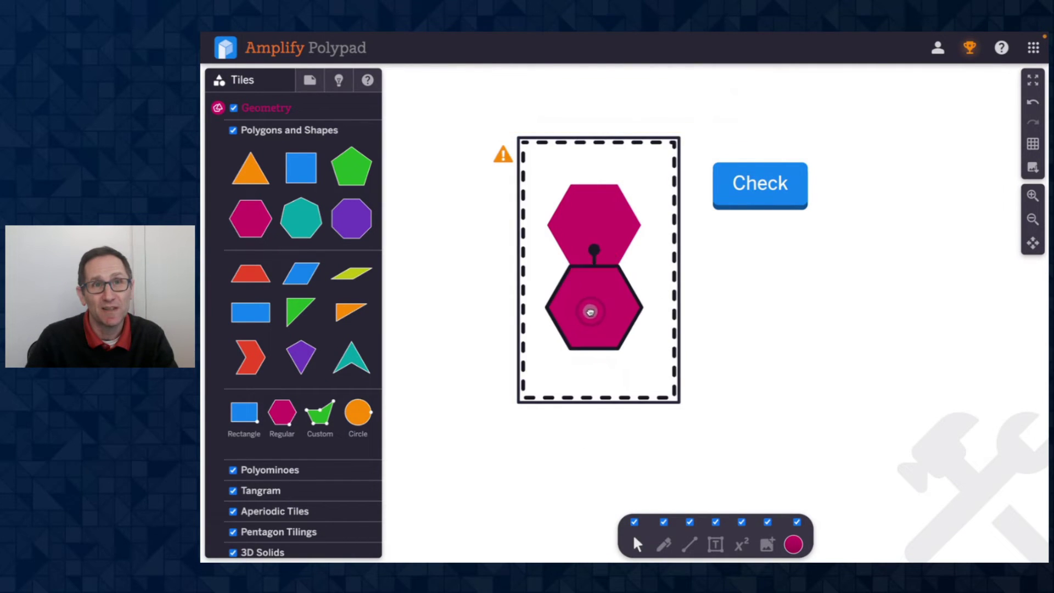
left_click(672, 312)
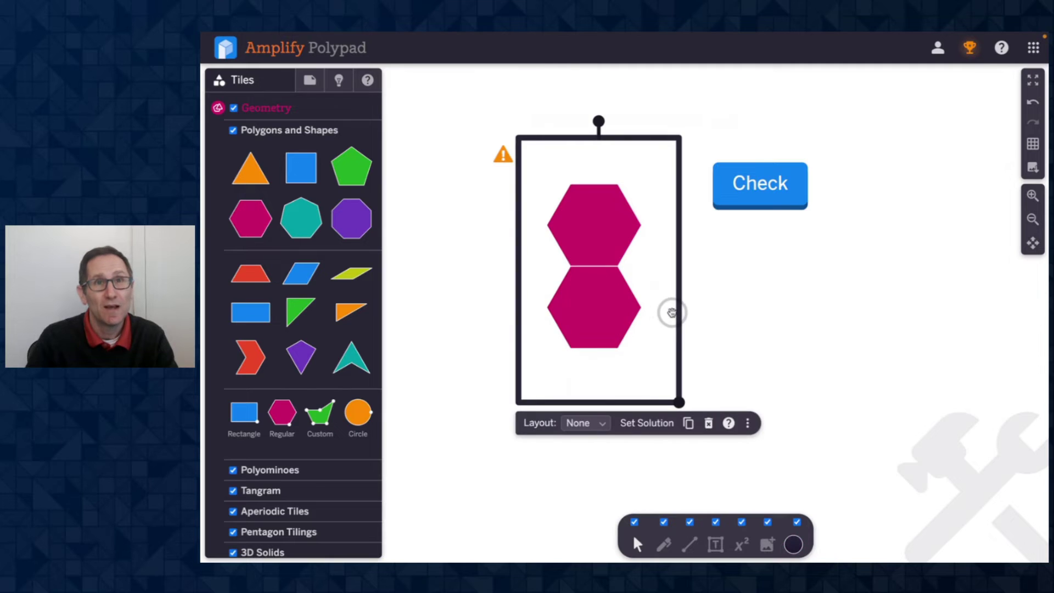
left_click(651, 426)
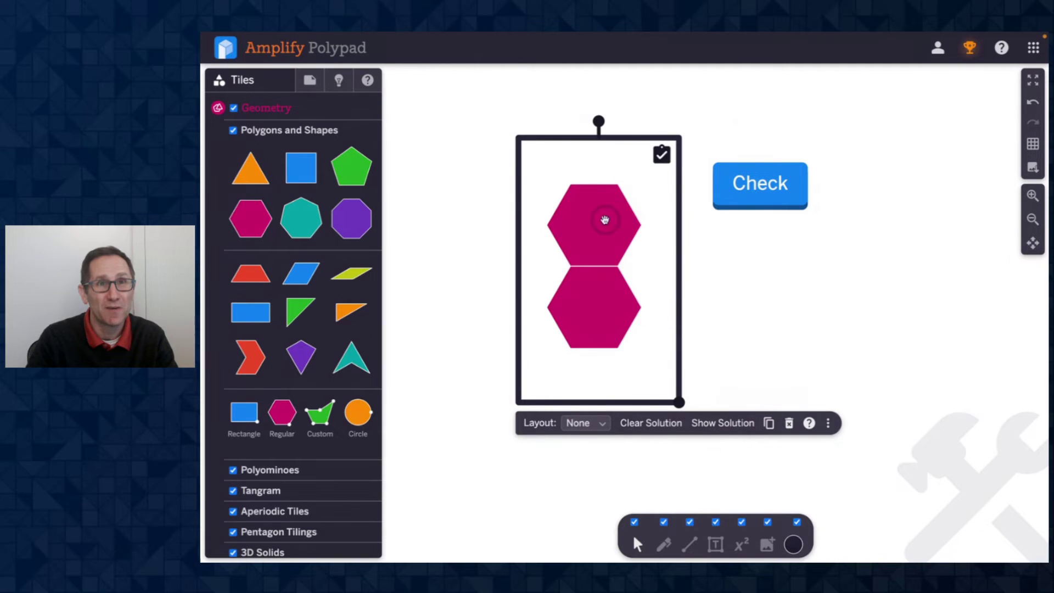
Take both magenta hexagons out of the drop zone and delete them, leaving only the solution silhouette.
left_click_drag(605, 219, 801, 288)
left_click_drag(614, 311, 811, 386)
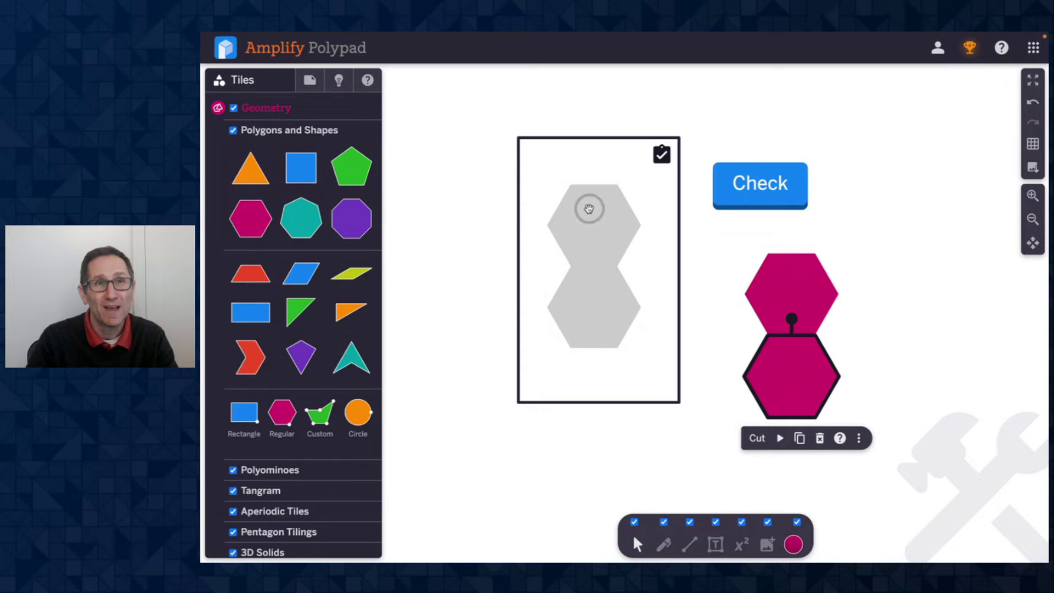
left_click(728, 273)
left_click_drag(721, 250, 839, 431)
left_click(865, 438)
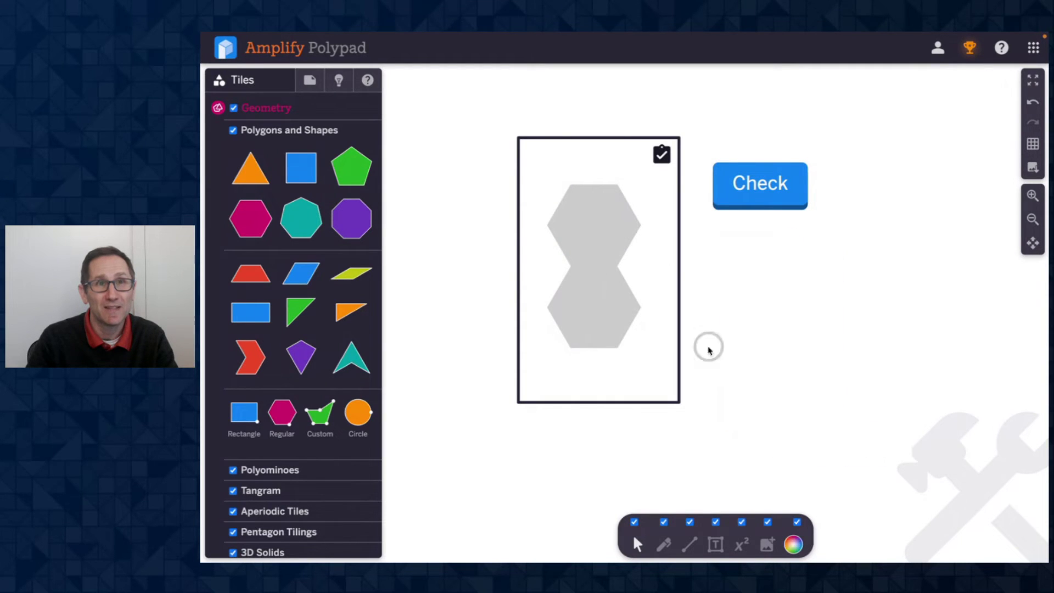
Turn off authoring mode and return to the geometry tiles.
left_click(309, 80)
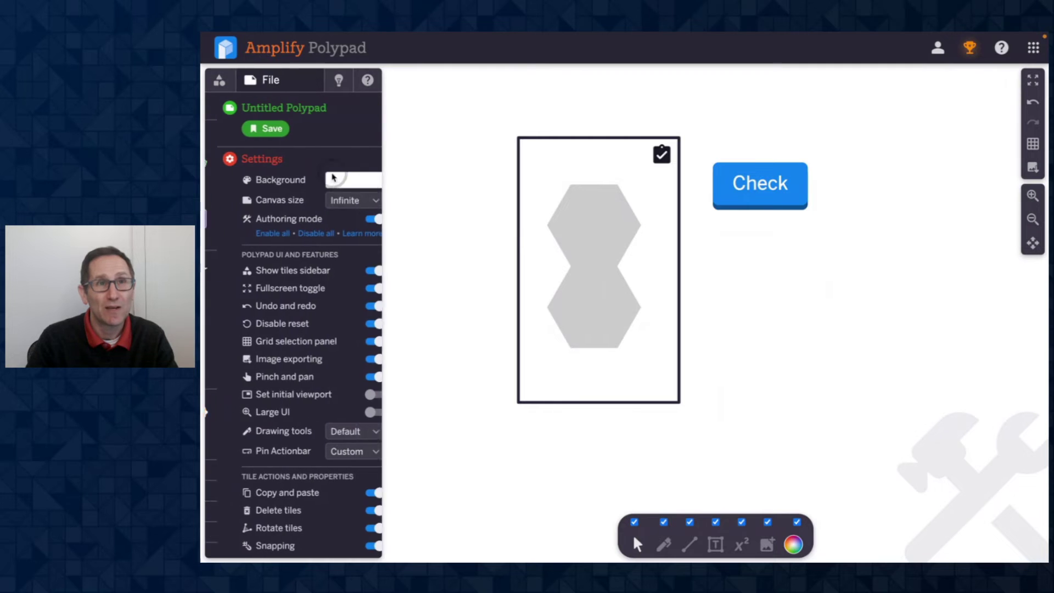
left_click(363, 219)
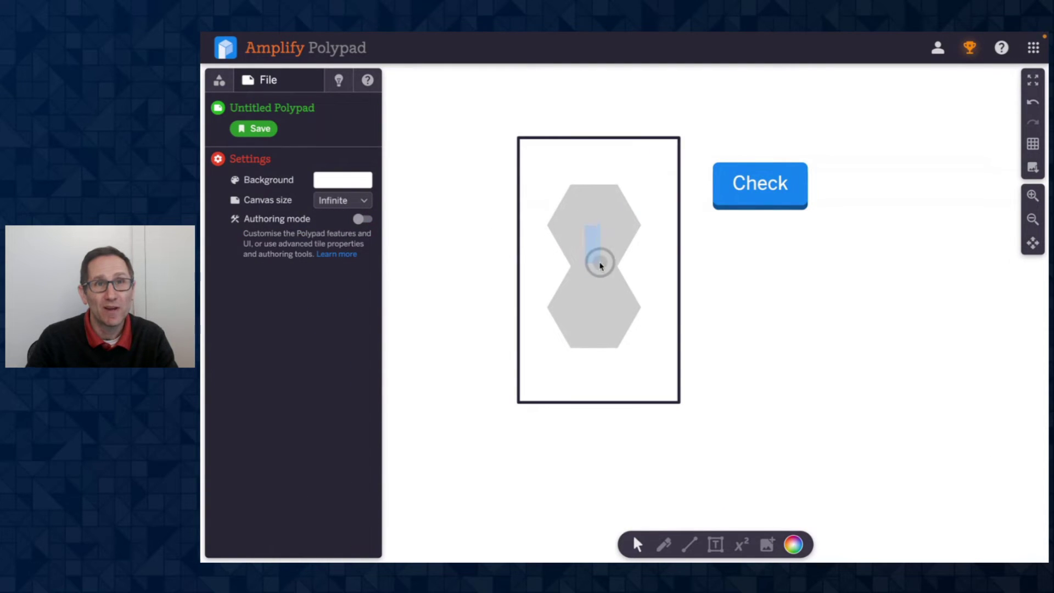
left_click(363, 168)
left_click(219, 80)
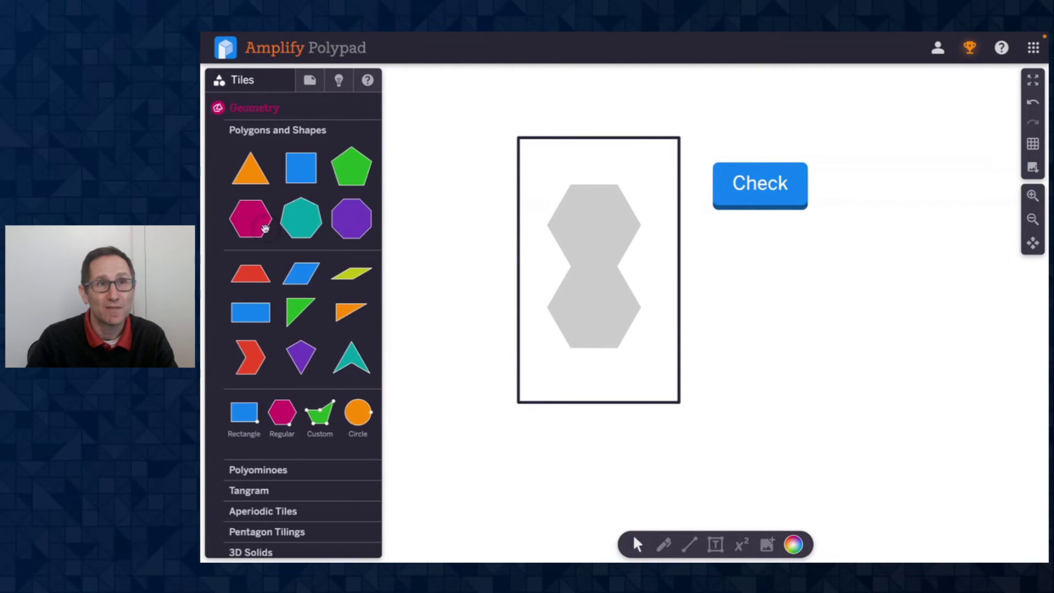
Cover the silhouette's upper hexagon with two red trapezoids, the second one rotated upside down, and check the partial answer.
left_click_drag(250, 276, 593, 202)
left_click_drag(323, 277, 476, 270)
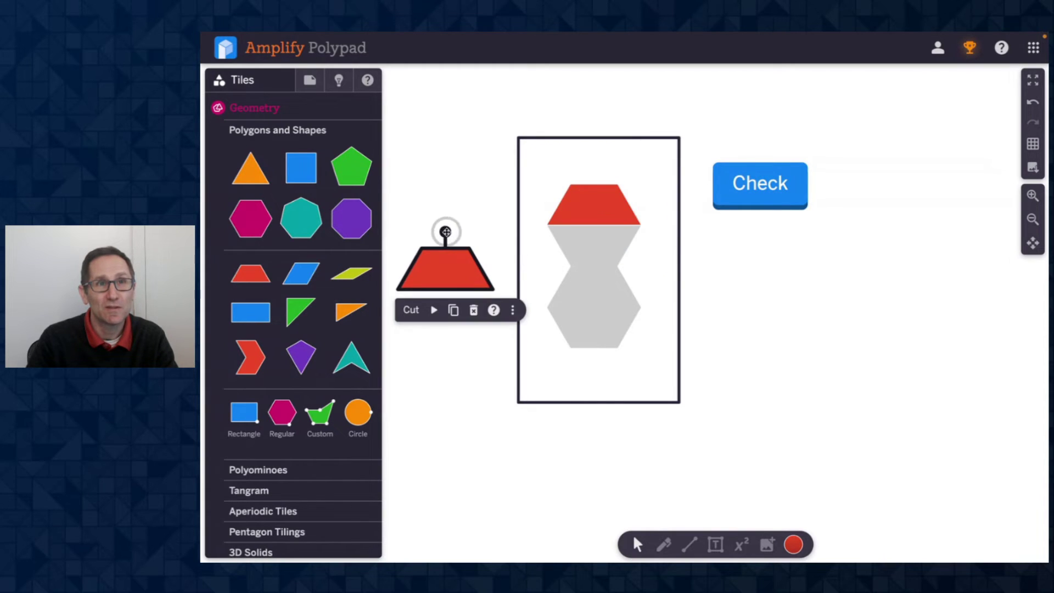
left_click_drag(445, 231, 575, 252)
left_click(729, 201)
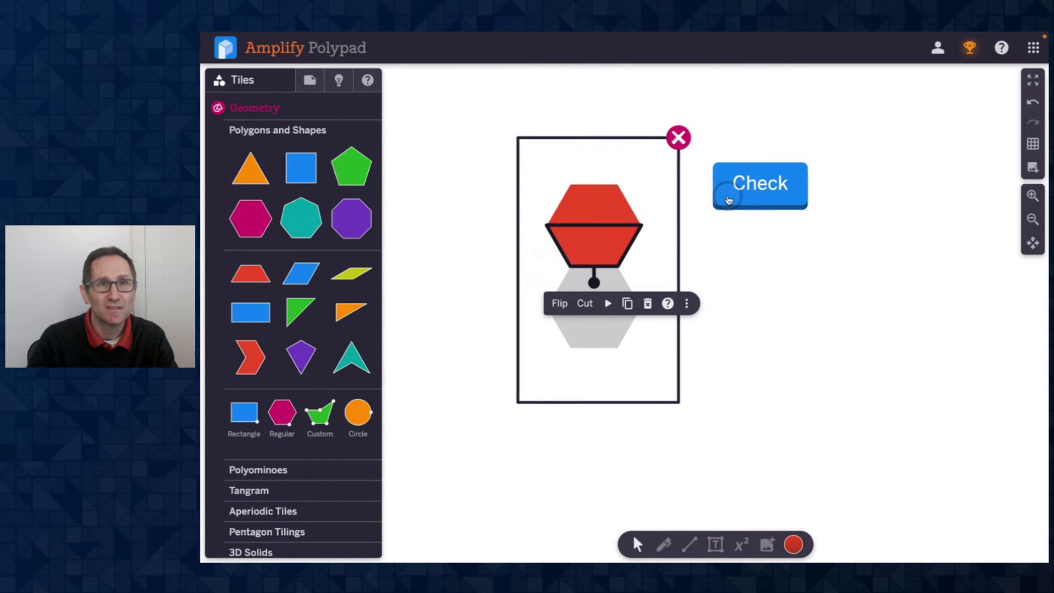
Cover the silhouette's lower hexagon with a magenta hexagon and check the answer again.
left_click_drag(249, 232, 592, 310)
left_click(770, 197)
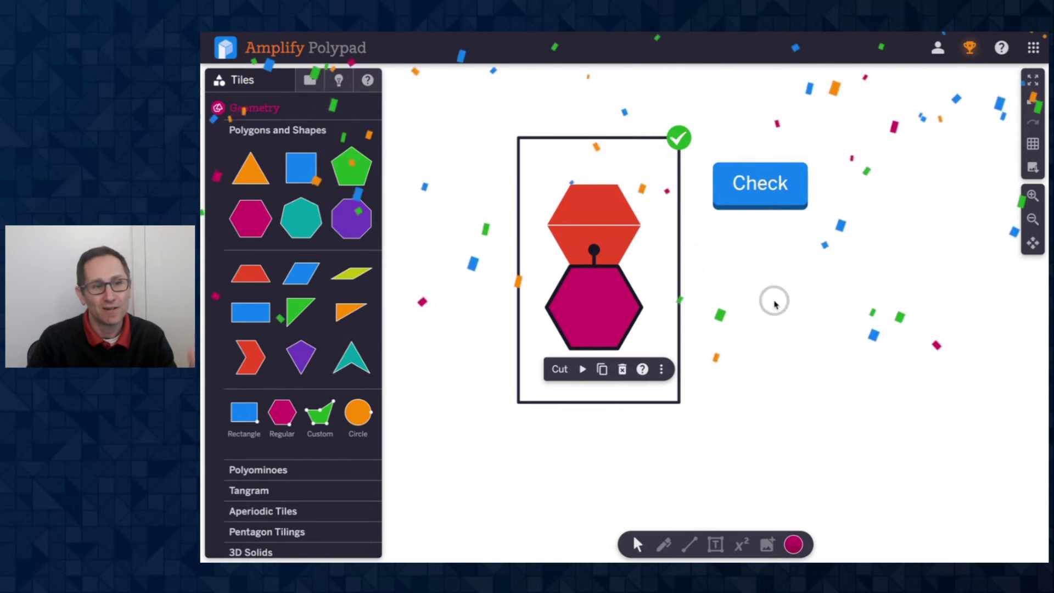
Delete the magenta hexagon and both red trapezoids from the drop zone.
left_click(564, 345)
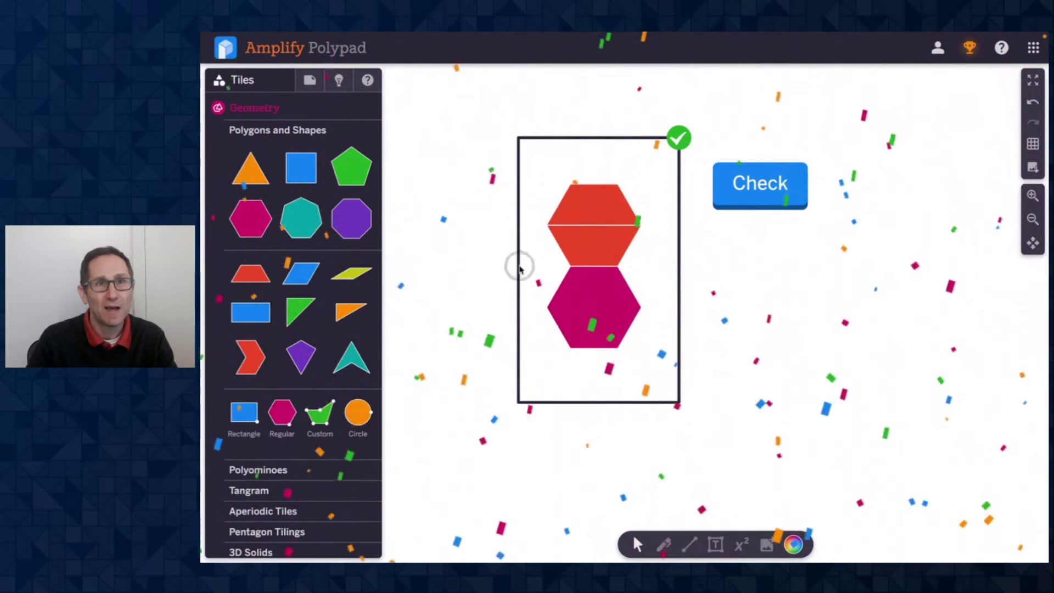
left_click(582, 307)
left_click(621, 369)
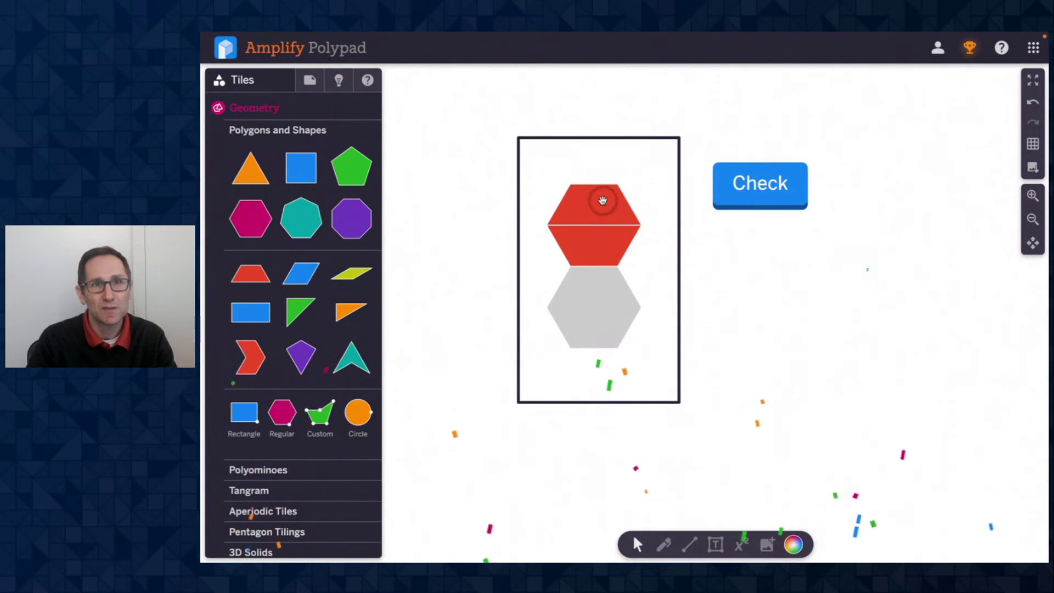
left_click(602, 202)
left_click(602, 237)
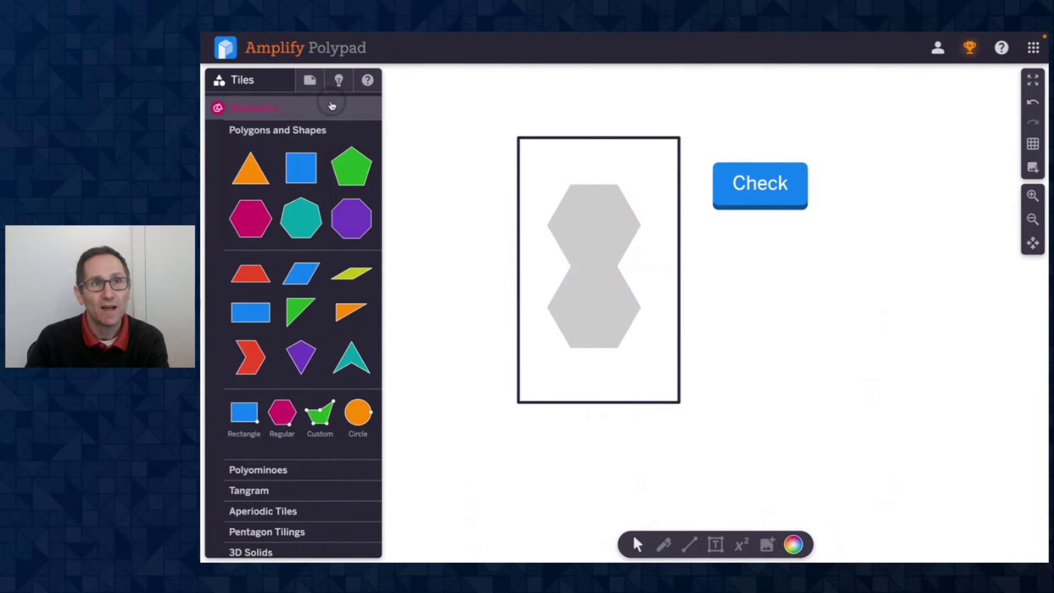
Turn authoring mode back on and recolor the solution silhouette light blue.
left_click(309, 80)
left_click(363, 219)
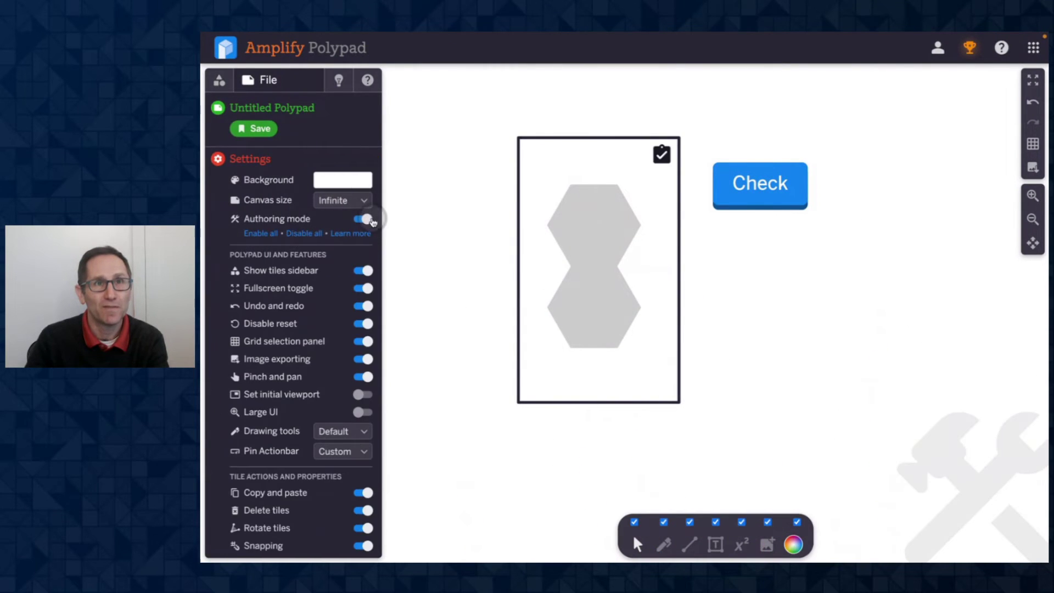
left_click(571, 263)
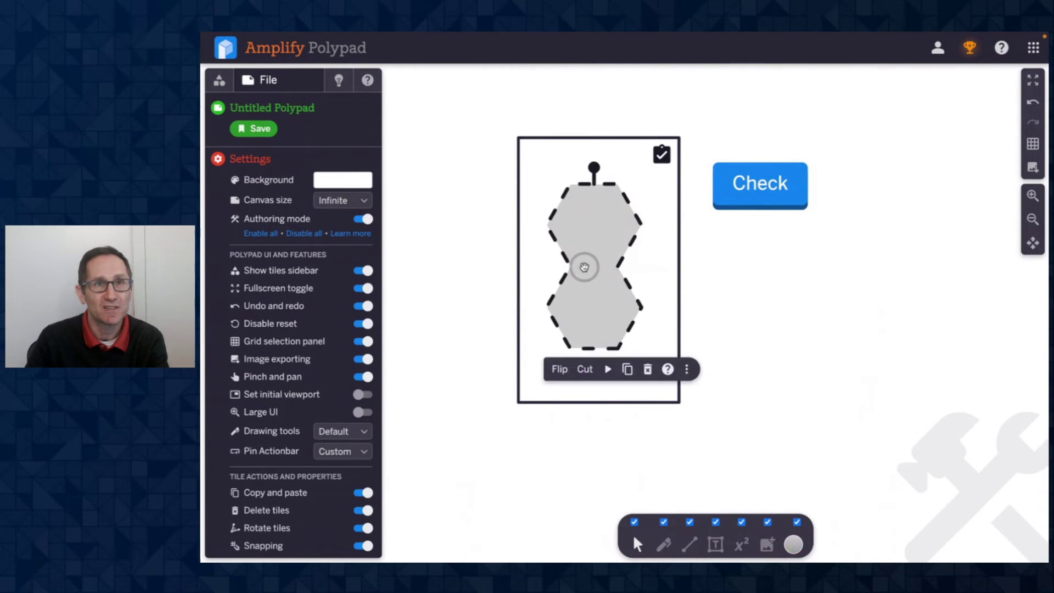
left_click(792, 546)
left_click(810, 463)
left_click(800, 367)
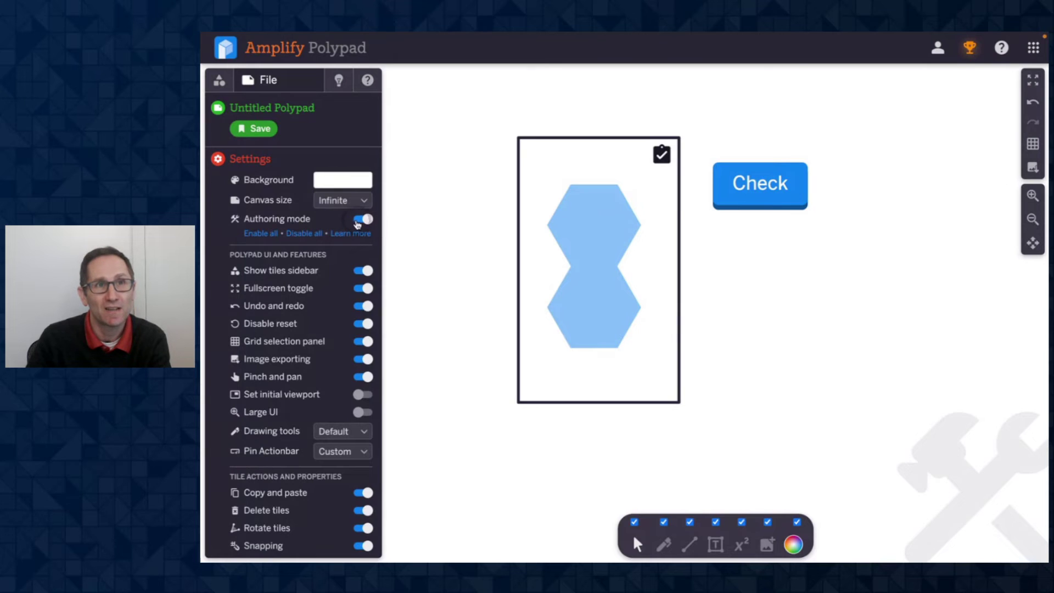
Turn off authoring mode, cover the blue silhouette with two magenta hexagons and check the answer.
left_click(358, 221)
left_click(219, 81)
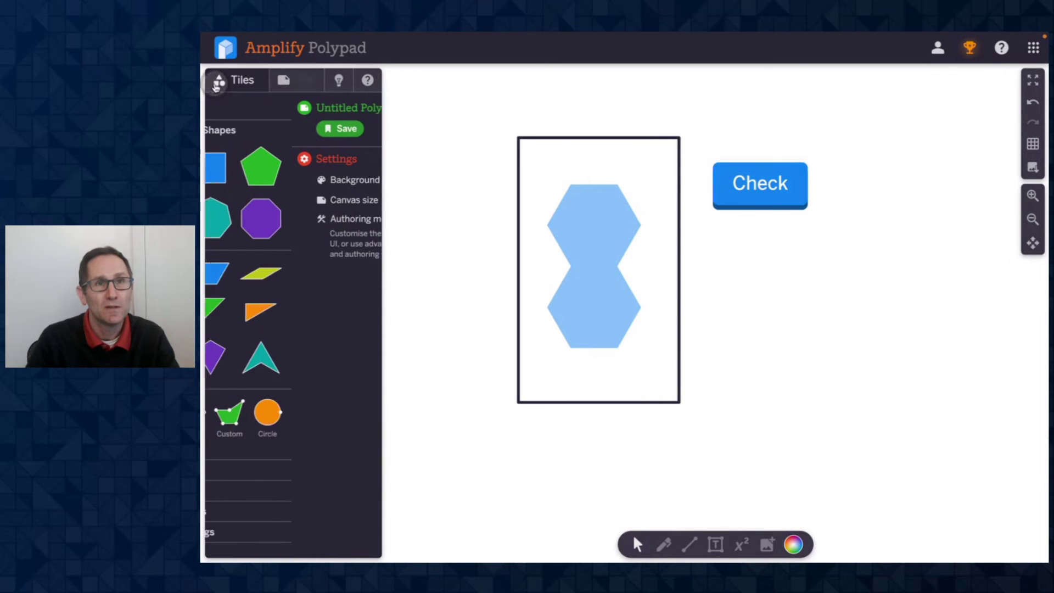
left_click_drag(250, 218, 604, 308)
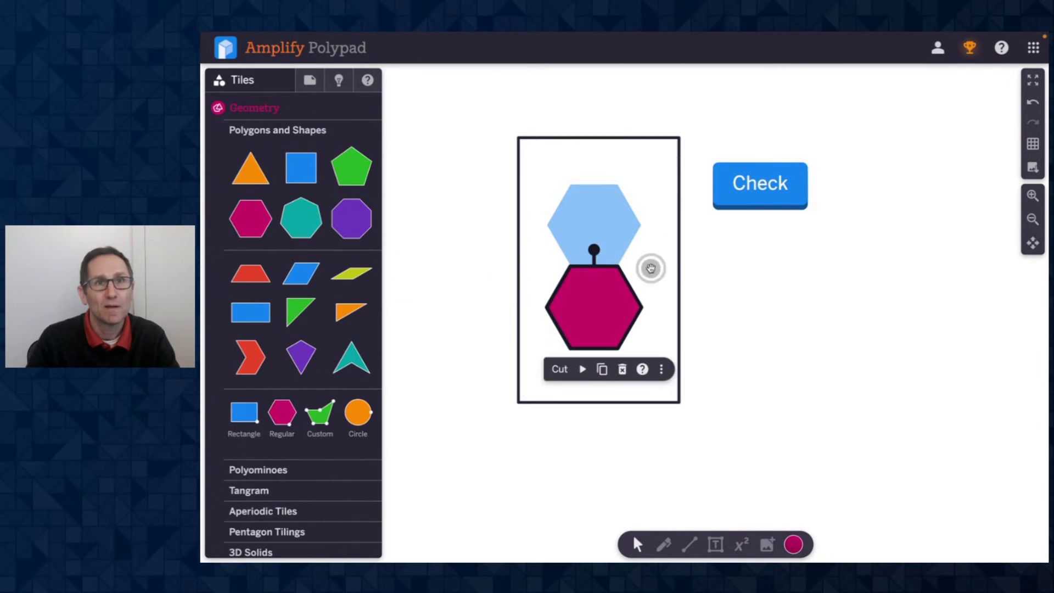
left_click_drag(278, 228, 609, 222)
left_click(758, 196)
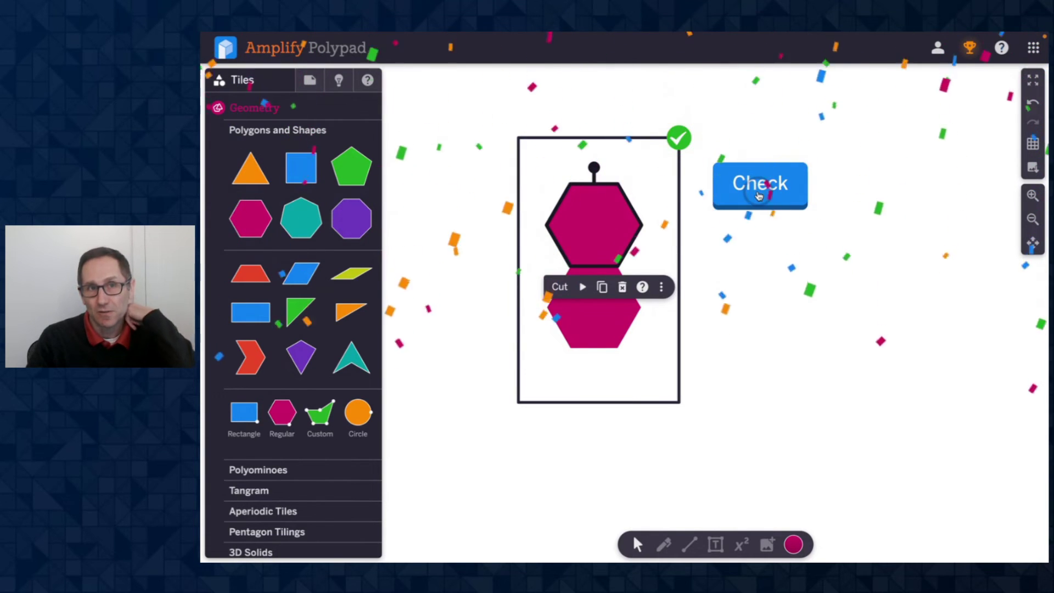
Take both magenta hexagons off the blue silhouette and delete them.
left_click_drag(612, 238, 840, 299)
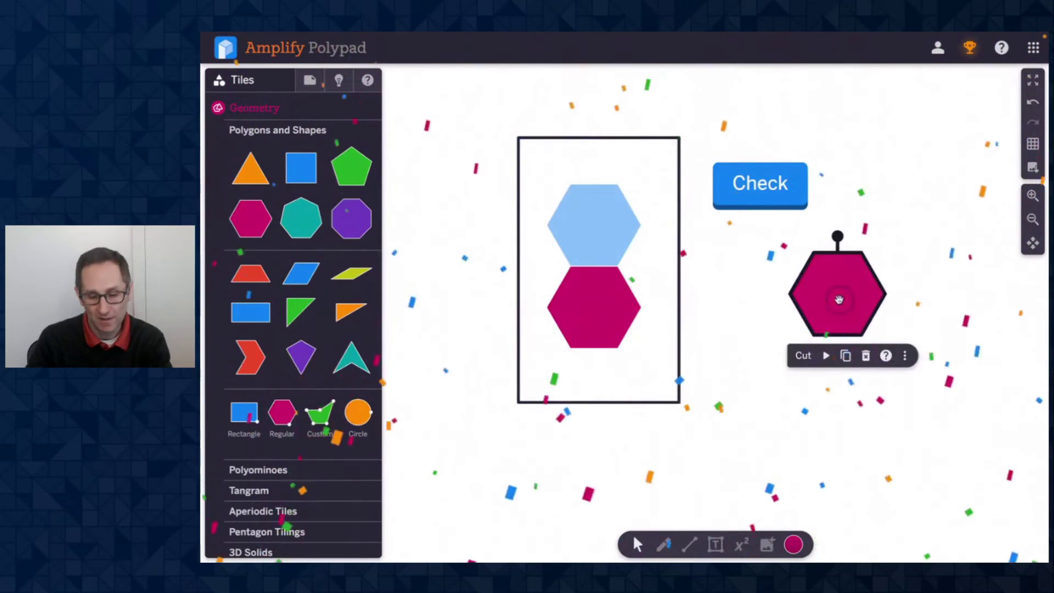
key("Delete")
left_click_drag(628, 313, 753, 301)
key("Delete")
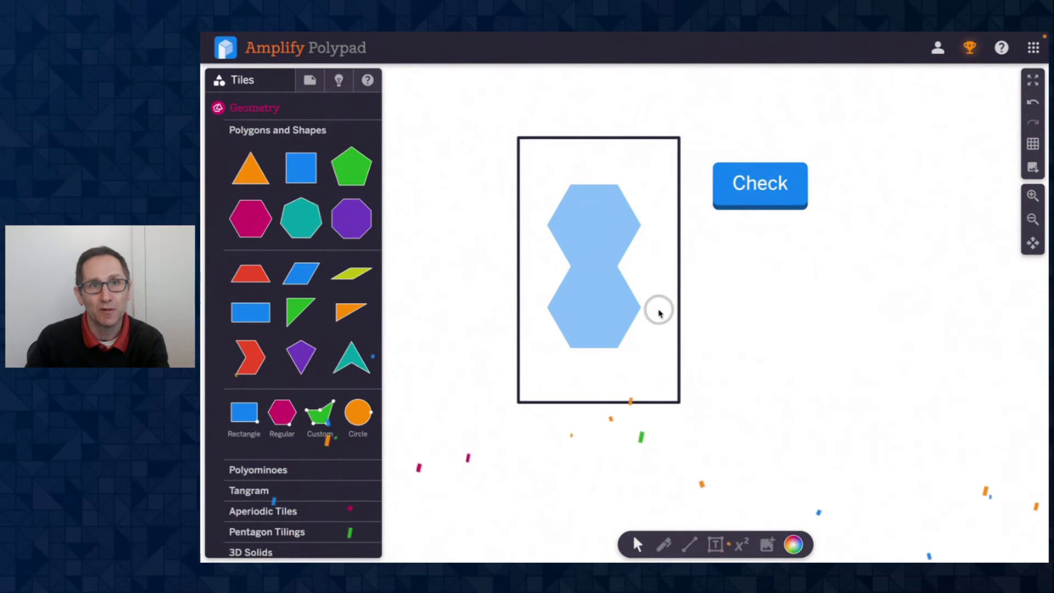
Turn authoring mode on and clear the drop zone's solution.
left_click(310, 82)
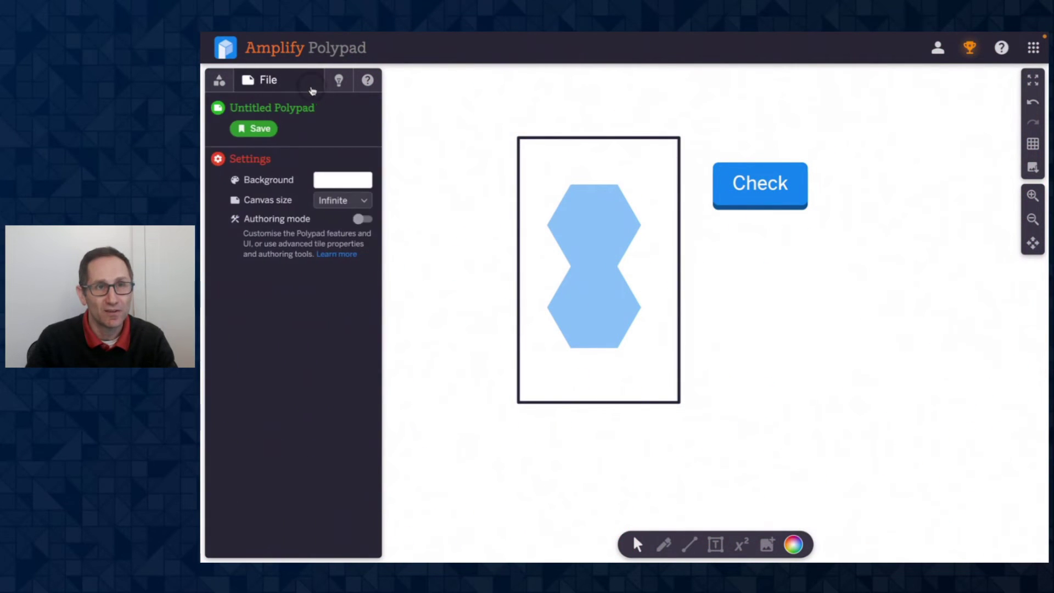
left_click(362, 219)
left_click(569, 366)
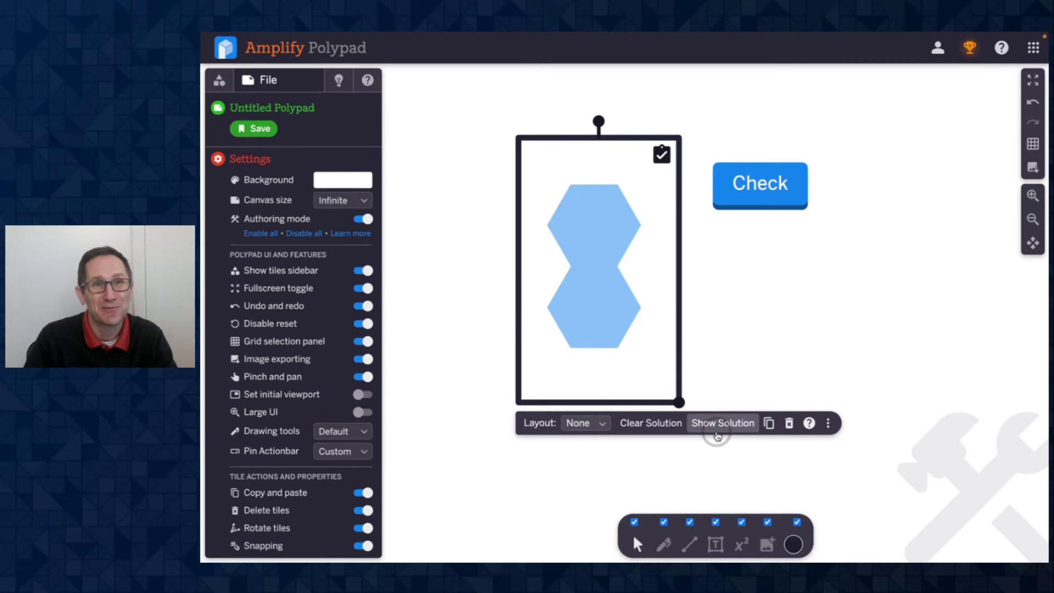
left_click(652, 424)
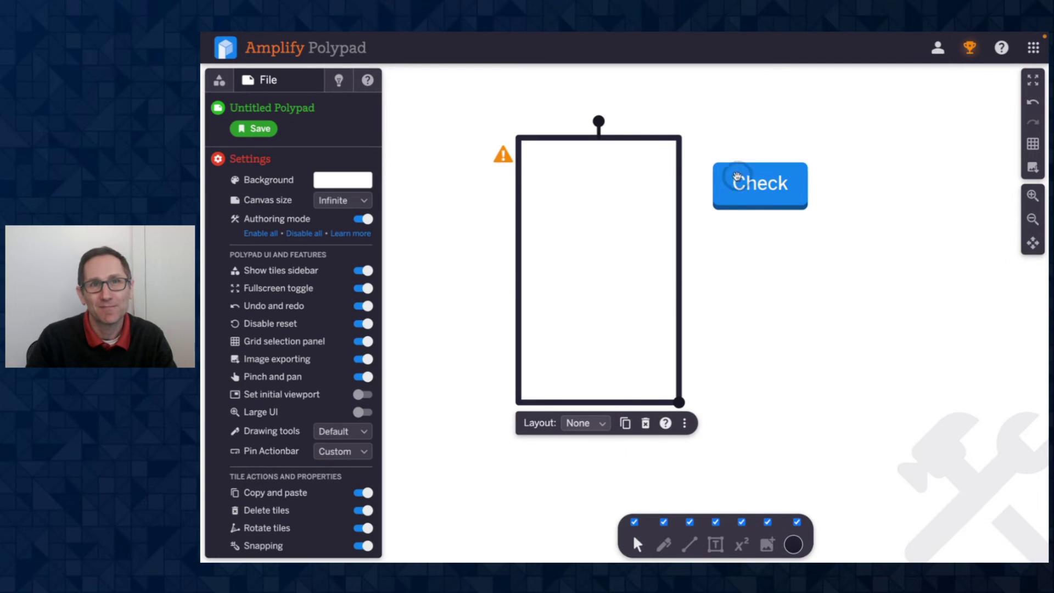
Move the Check button farther from the drop zone and make the zone wider and shorter.
left_click_drag(743, 181, 830, 144)
left_click(668, 349)
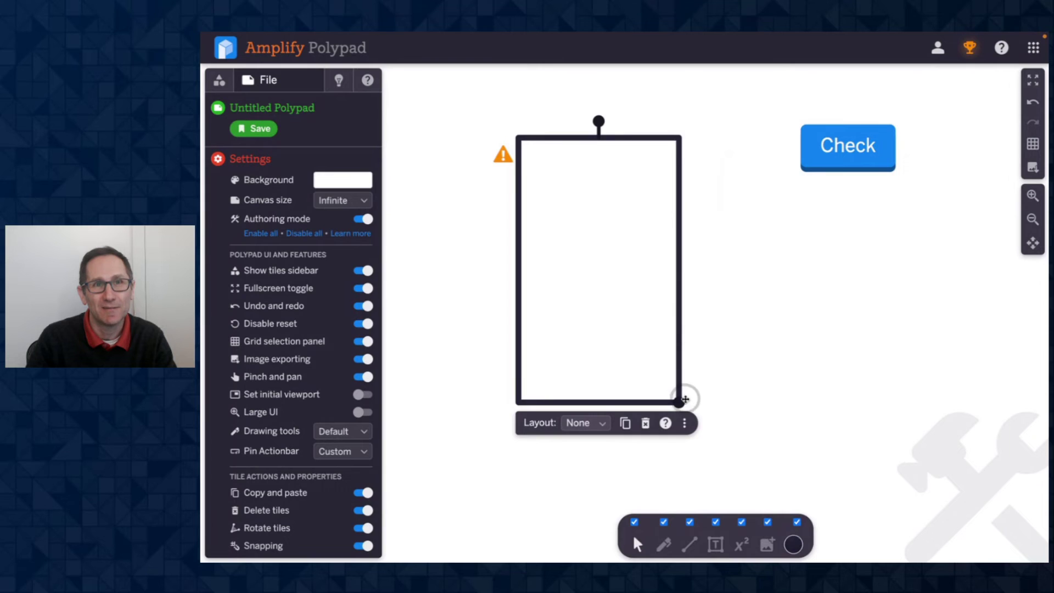
left_click_drag(682, 401, 750, 334)
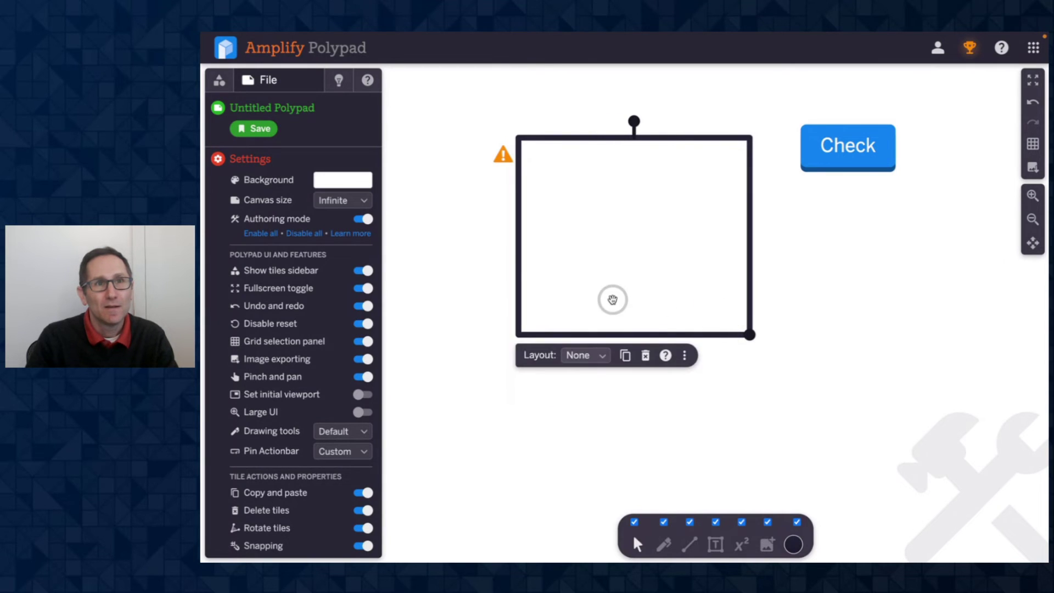
Change the drop zone's validation to Match, deselect the zone and bring up the geometry tiles.
left_click(684, 355)
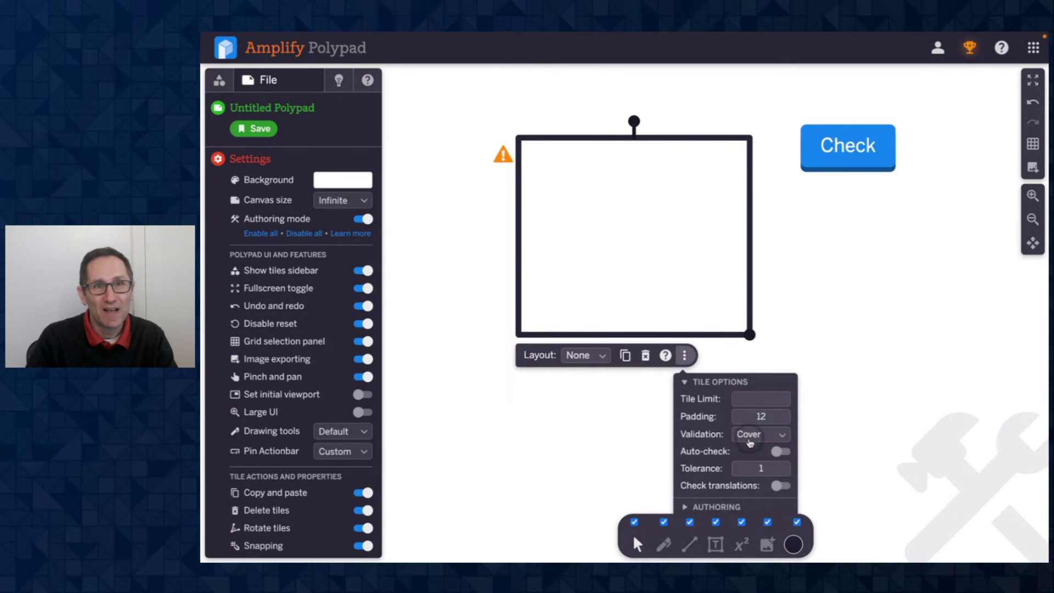
left_click(767, 438)
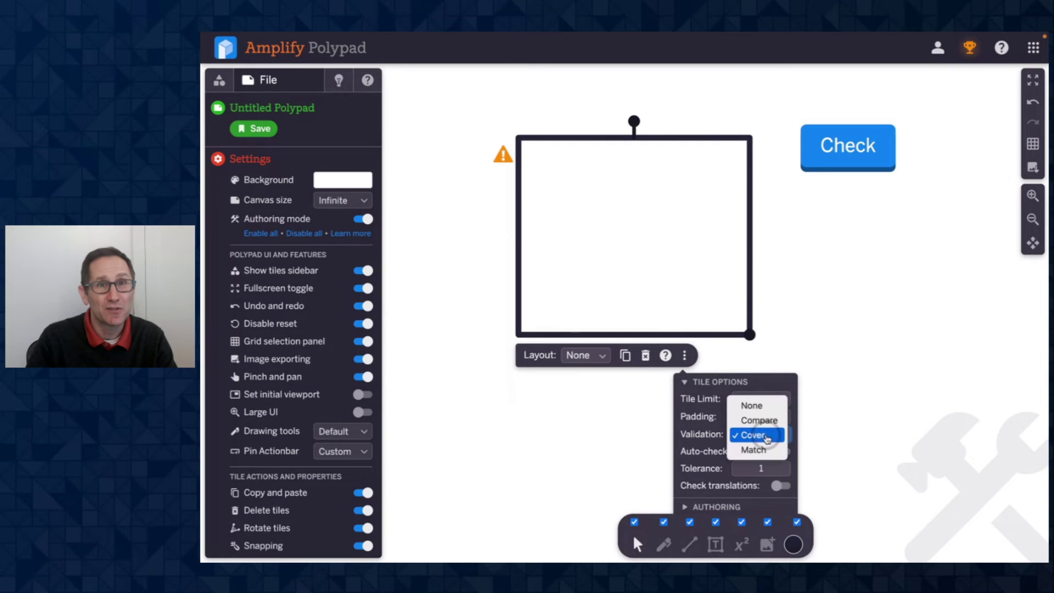
left_click(753, 450)
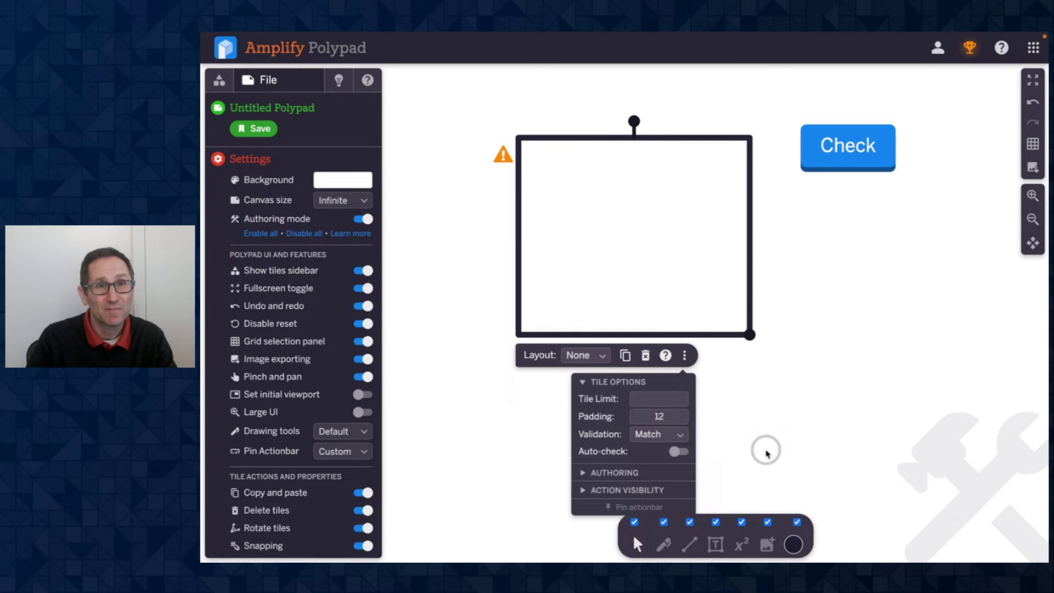
left_click(817, 361)
left_click(640, 287)
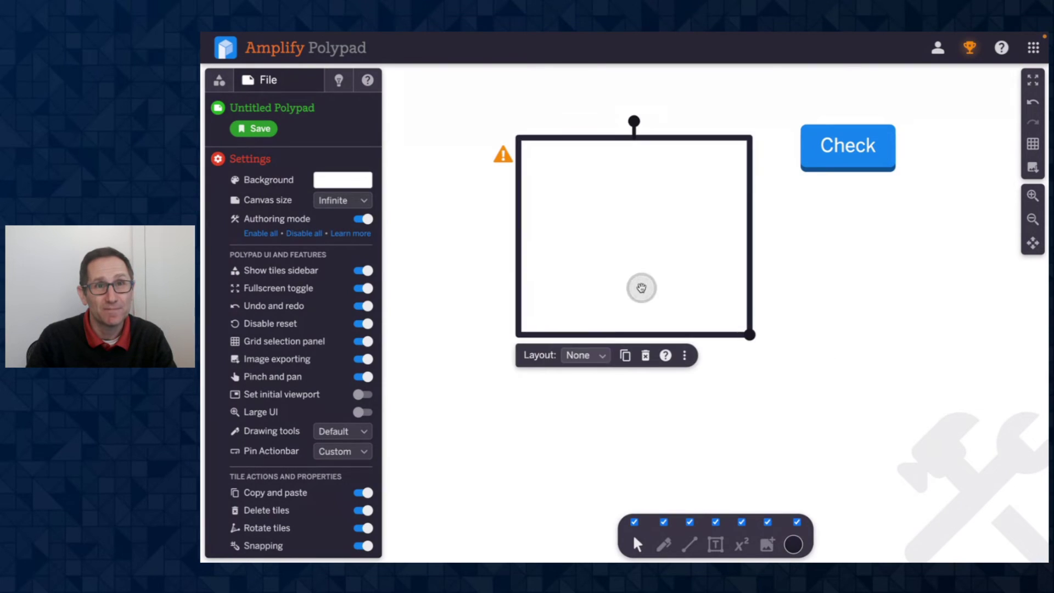
left_click(785, 383)
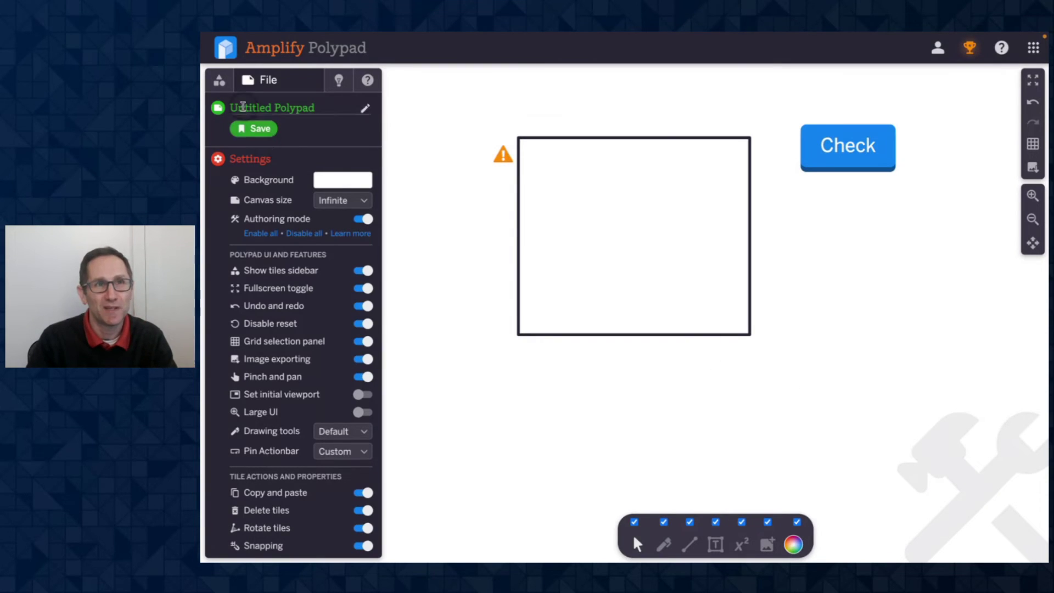
left_click(219, 81)
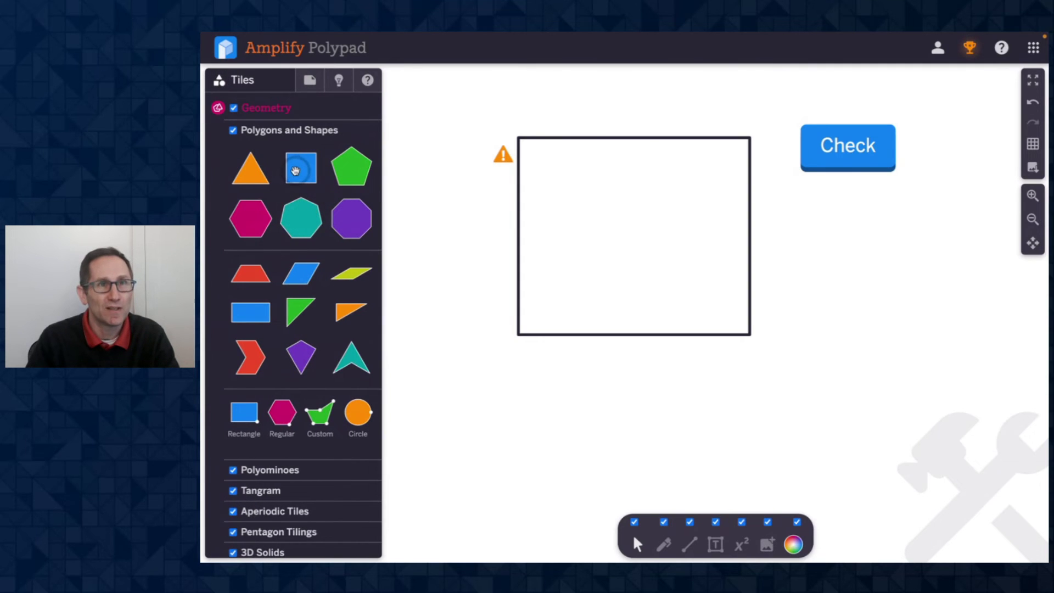
Place a blue square and an orange triangle inside the drop zone and set them as its solution.
left_click_drag(296, 170, 594, 218)
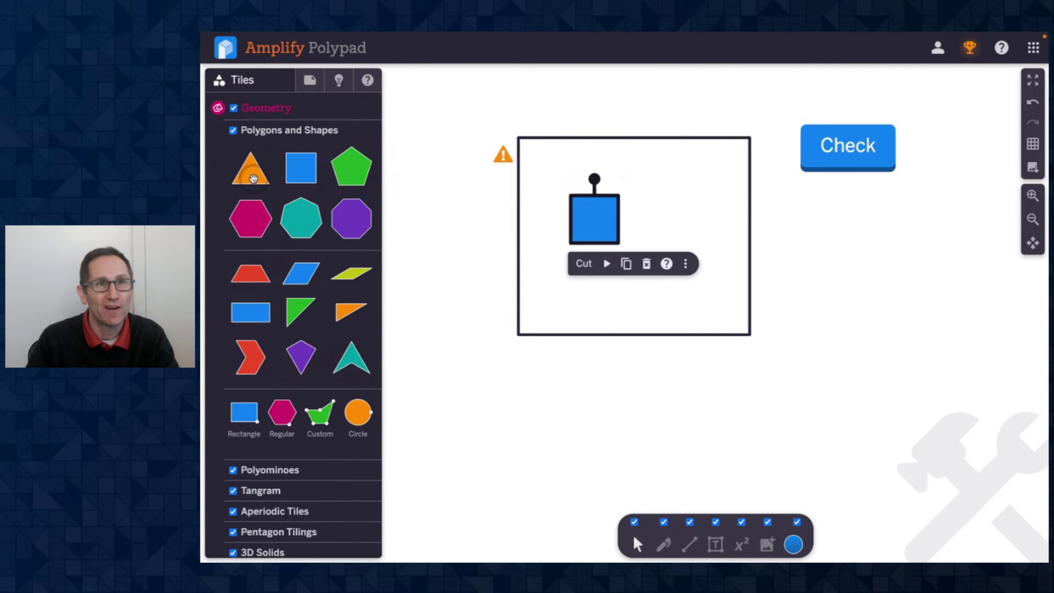
left_click_drag(253, 178, 673, 230)
left_click(673, 288)
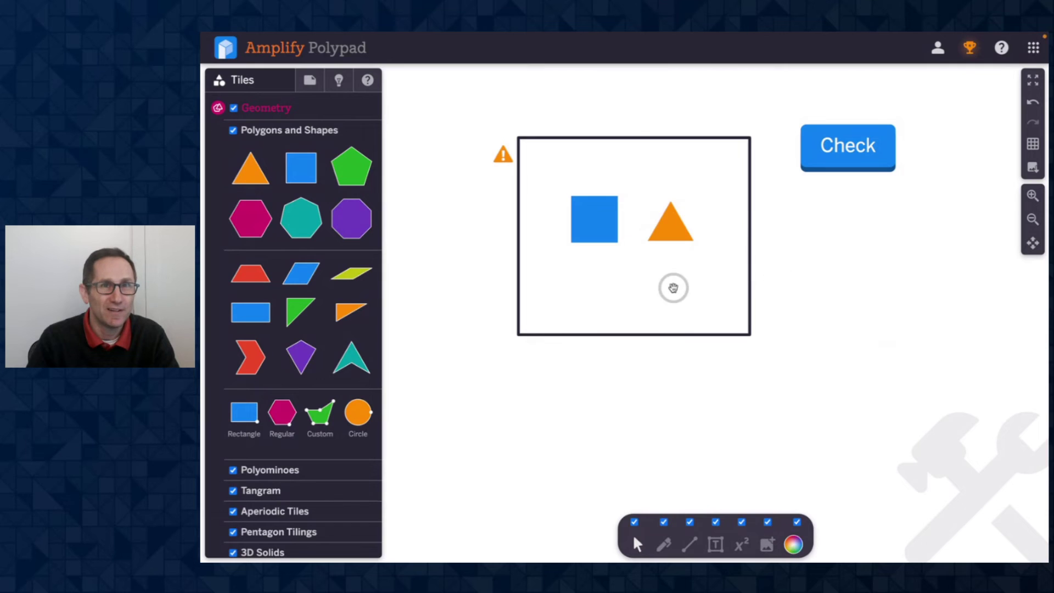
left_click(673, 287)
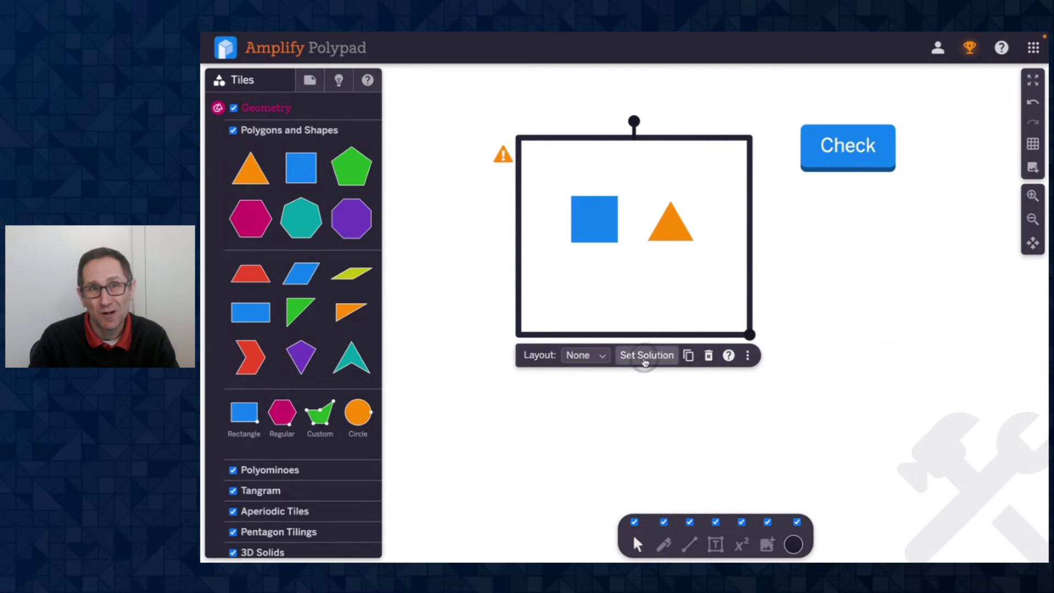
mouse_move(499, 153)
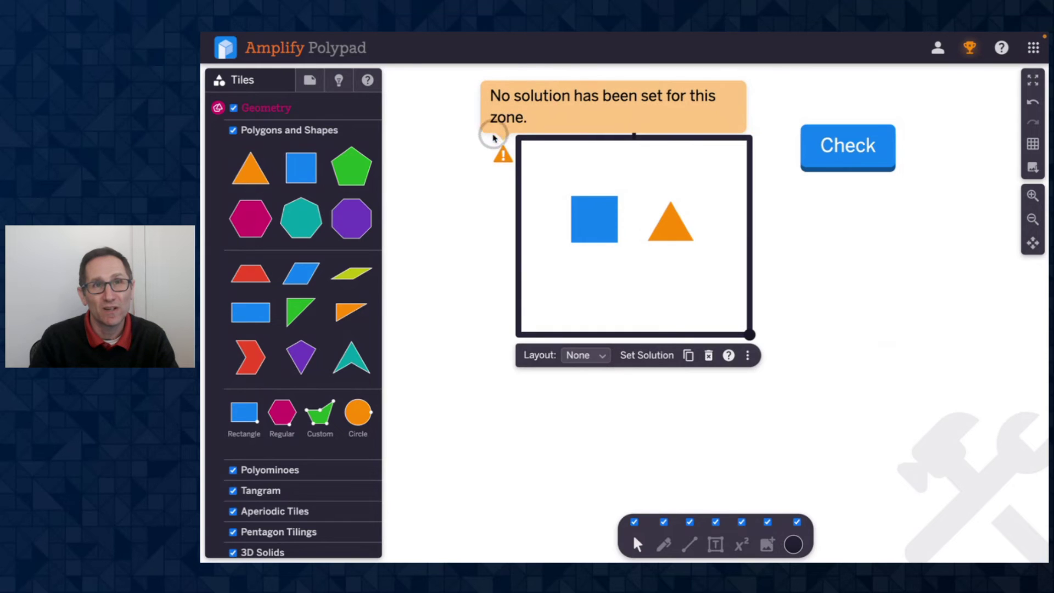
left_click(650, 357)
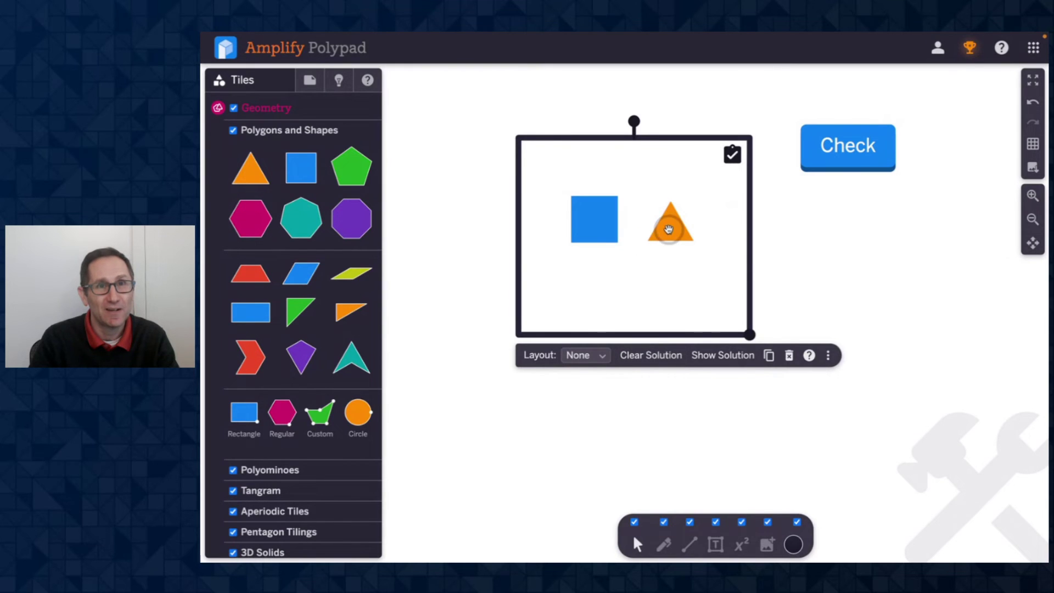
Move the triangle and square out below the drop zone and turn authoring mode off.
left_click_drag(670, 225, 471, 428)
left_click_drag(577, 243, 521, 483)
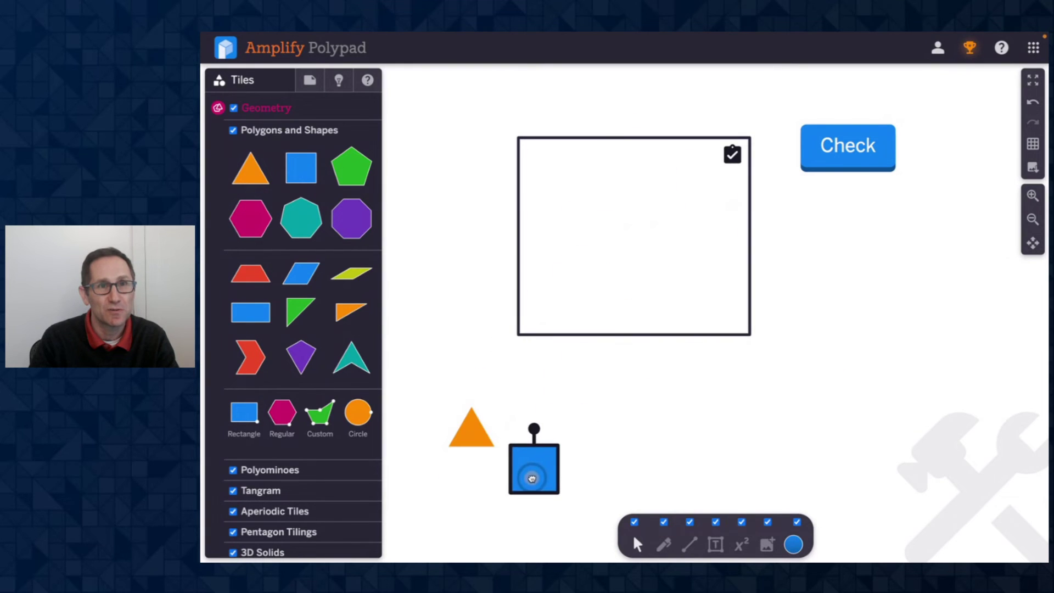
left_click(320, 82)
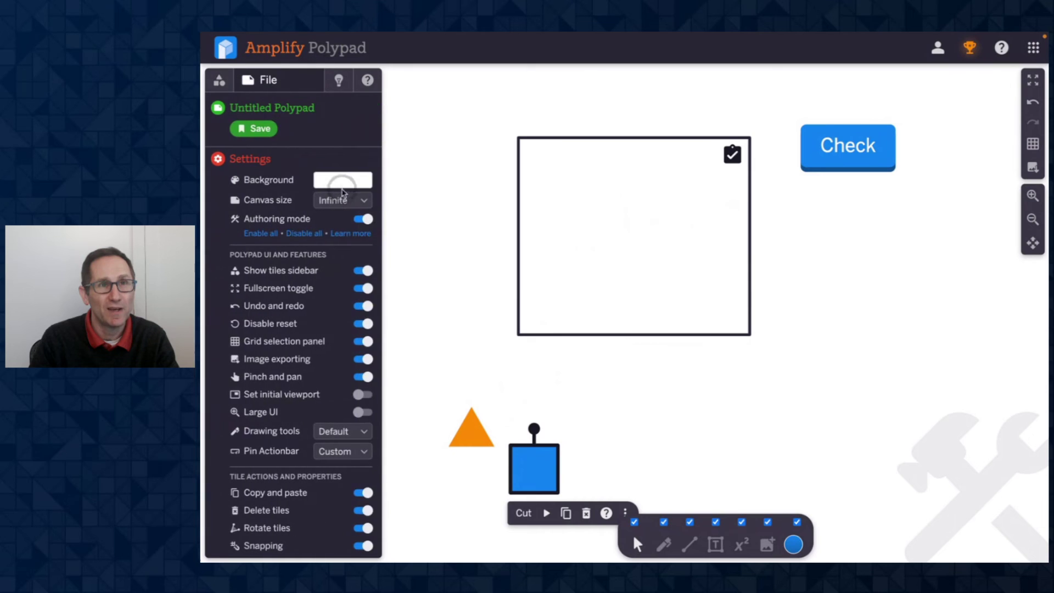
left_click(444, 290)
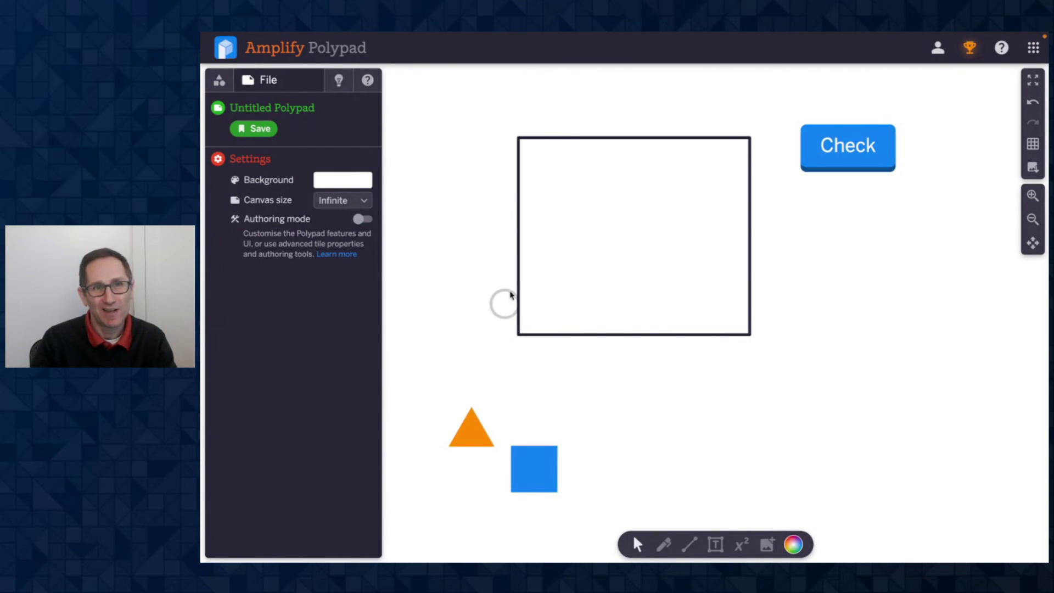
Test the drop zone with only the triangle inside, then add the blue square and check again.
left_click_drag(470, 432, 615, 245)
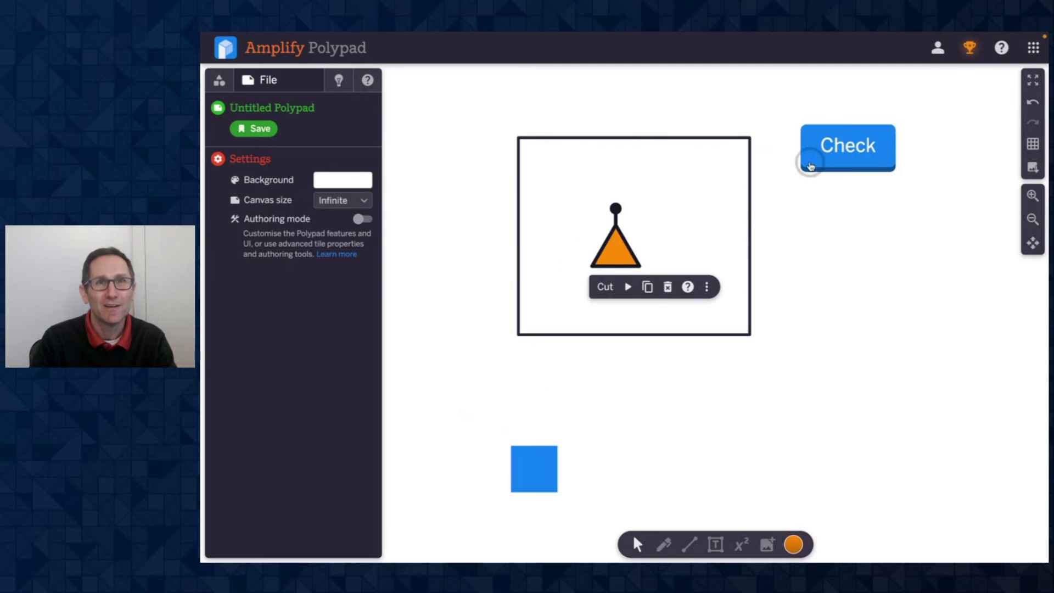
left_click(828, 148)
left_click_drag(534, 460, 696, 252)
left_click(799, 168)
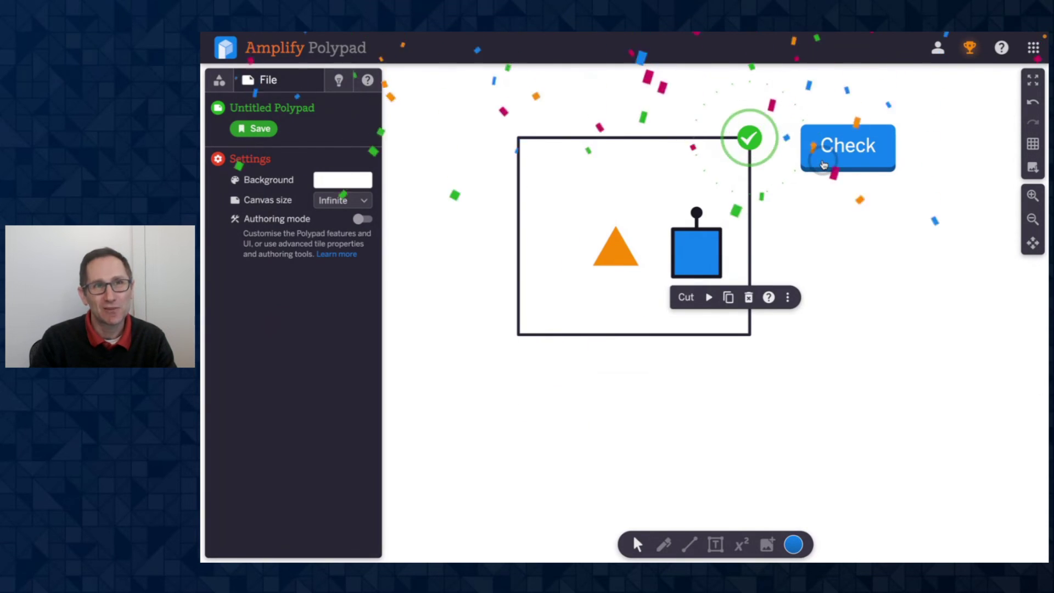
Add a second orange triangle from the polygon tiles beside the drop zone and run the check.
left_click(219, 80)
left_click_drag(250, 167, 476, 214)
left_click(840, 146)
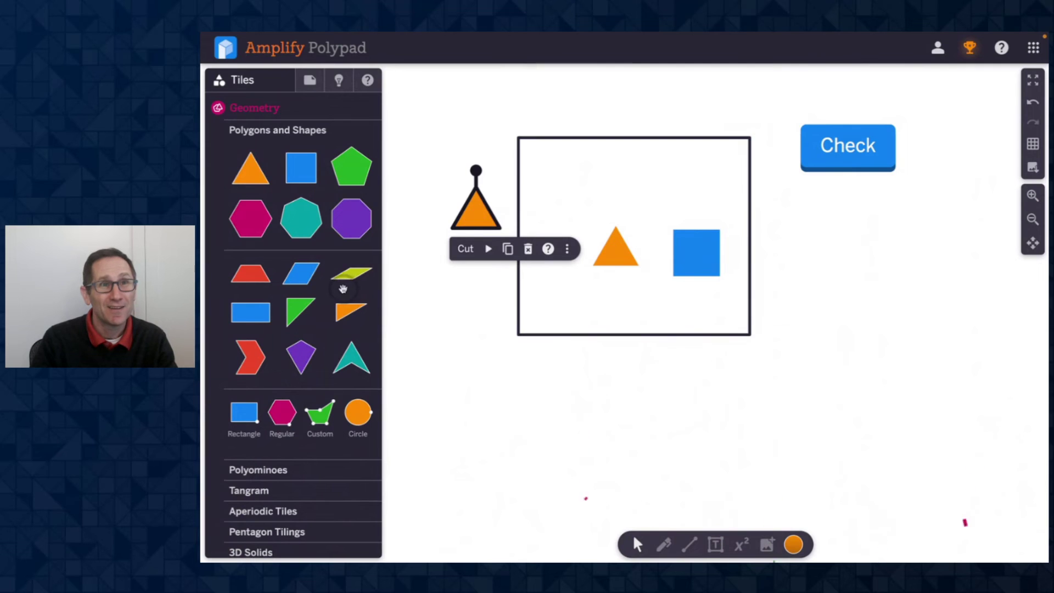
Add a vertical green x algebra tile inside the drop zone and check the answer.
scroll(300, 294, "down", 4)
scroll(265, 350, "down", 2)
left_click(257, 374)
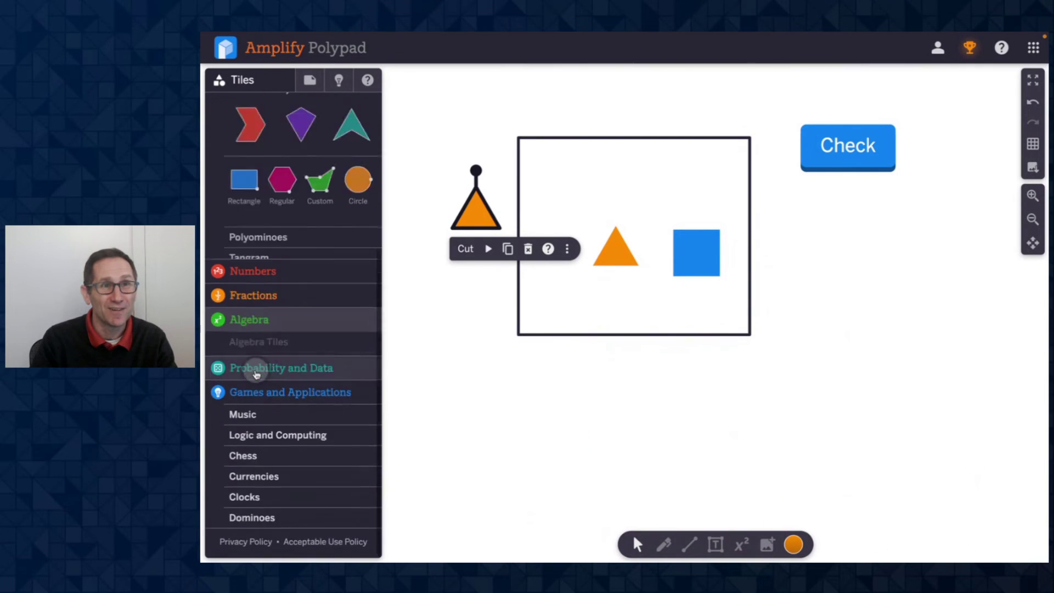
left_click(262, 204)
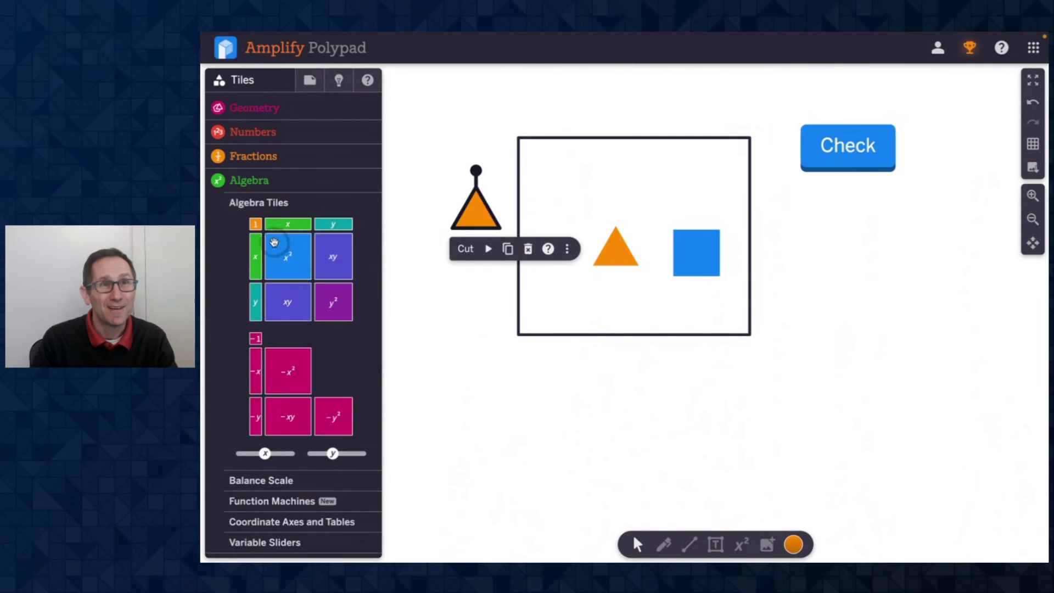
left_click_drag(256, 256, 595, 215)
left_click(842, 153)
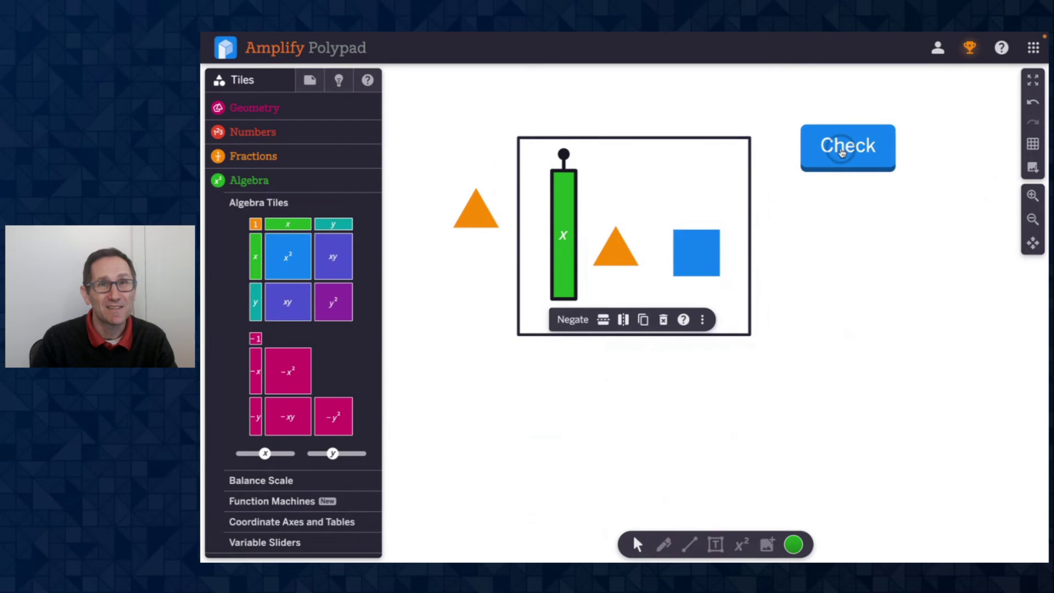
Check the zone with the blue square taken out, then swap the x tile for the square and check again.
left_click_drag(684, 251, 871, 290)
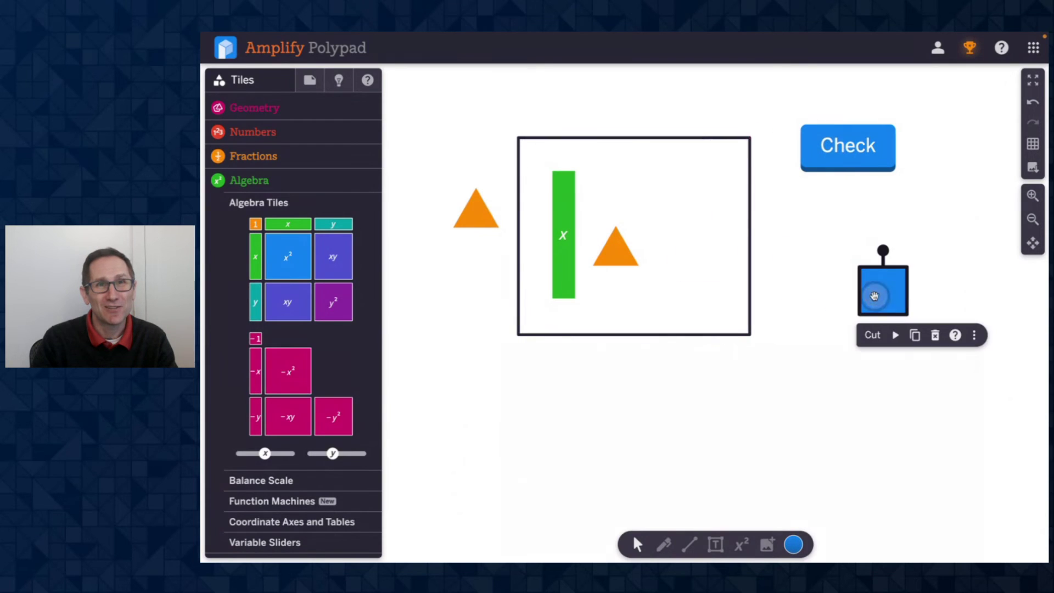
left_click(845, 149)
left_click_drag(569, 242, 452, 343)
left_click_drag(902, 281, 686, 215)
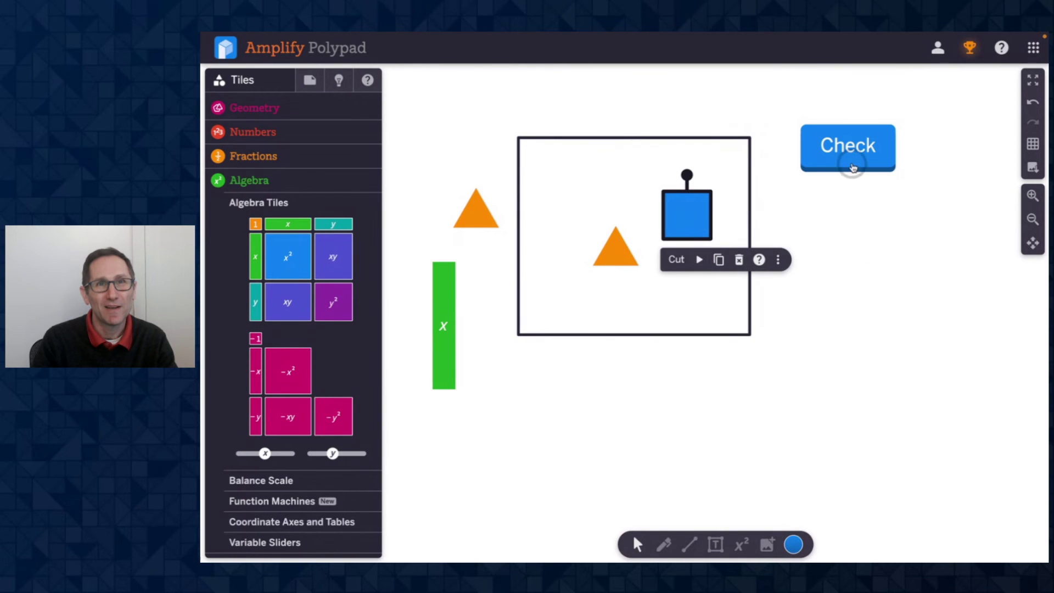
left_click(852, 165)
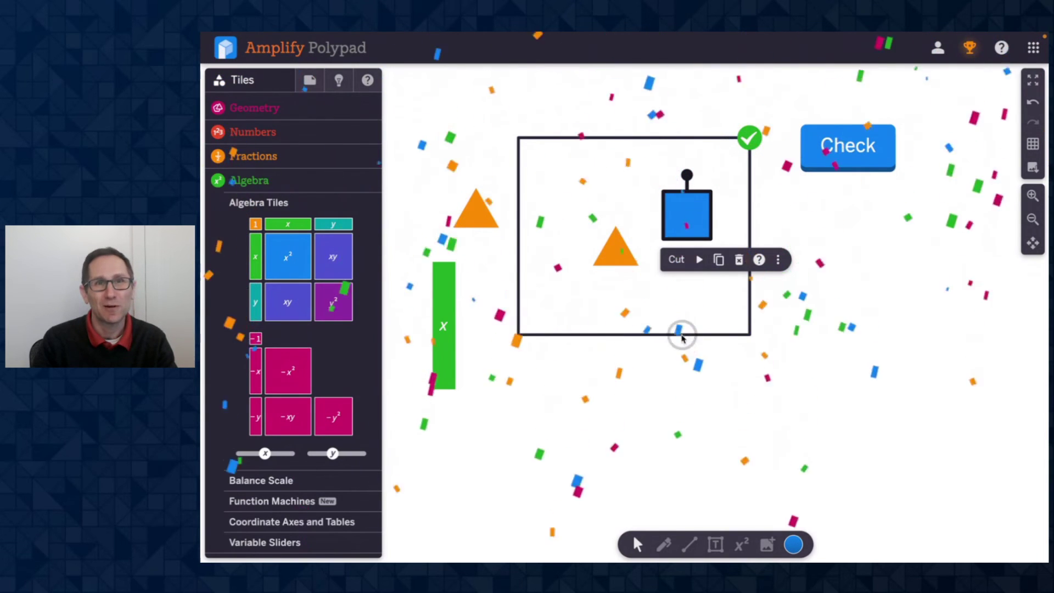
left_click(680, 314)
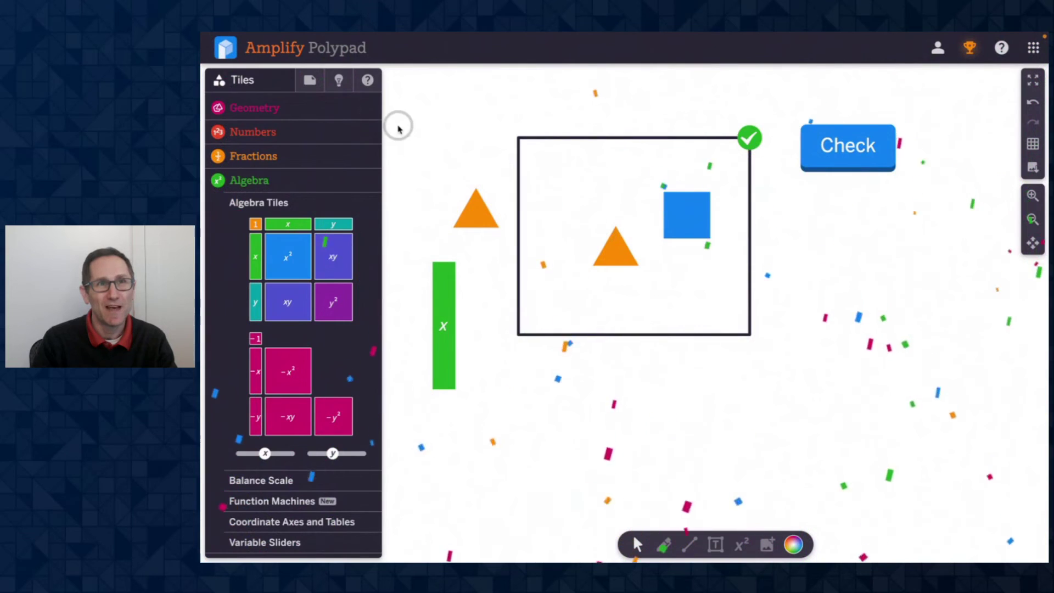
Turn authoring mode back on and show the drop zone's stored solution.
left_click(309, 82)
left_click(362, 218)
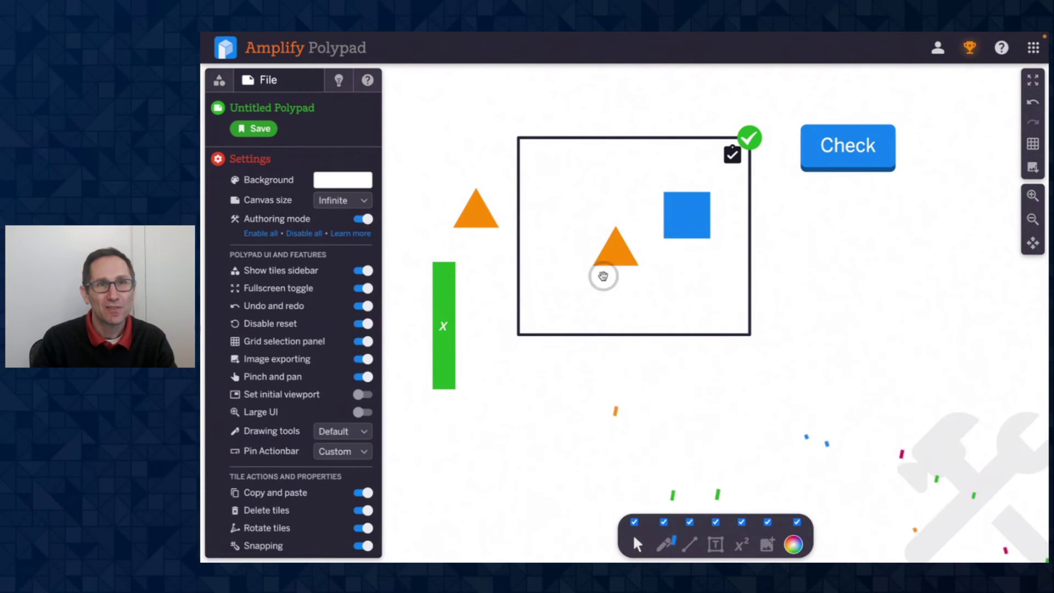
left_click(619, 280)
left_click(828, 355)
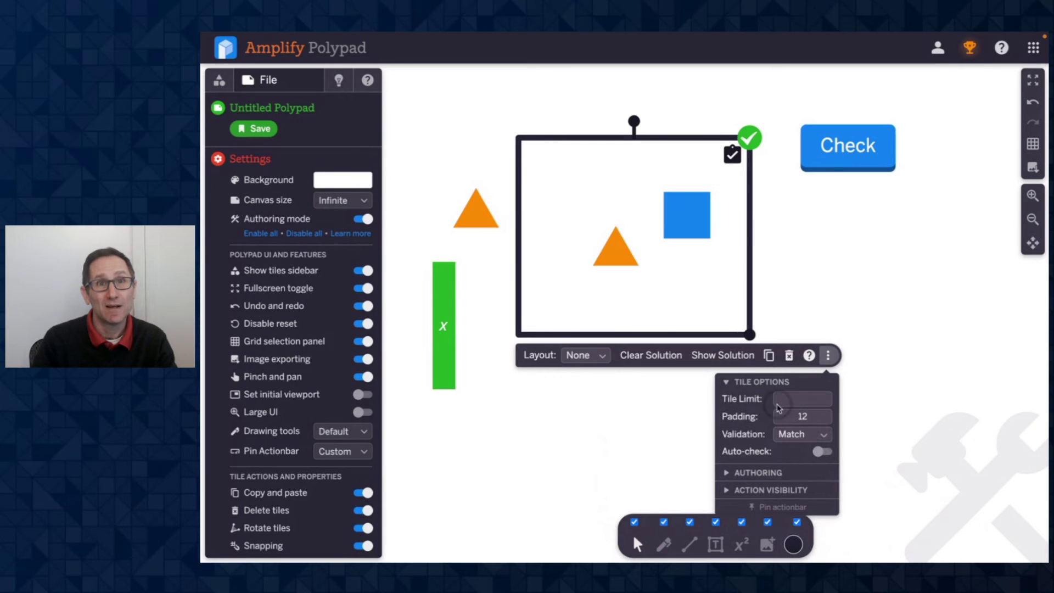
left_click(722, 355)
Move the triangle and square out of the drop zone and clear the zone's solution.
left_click_drag(556, 236, 466, 320)
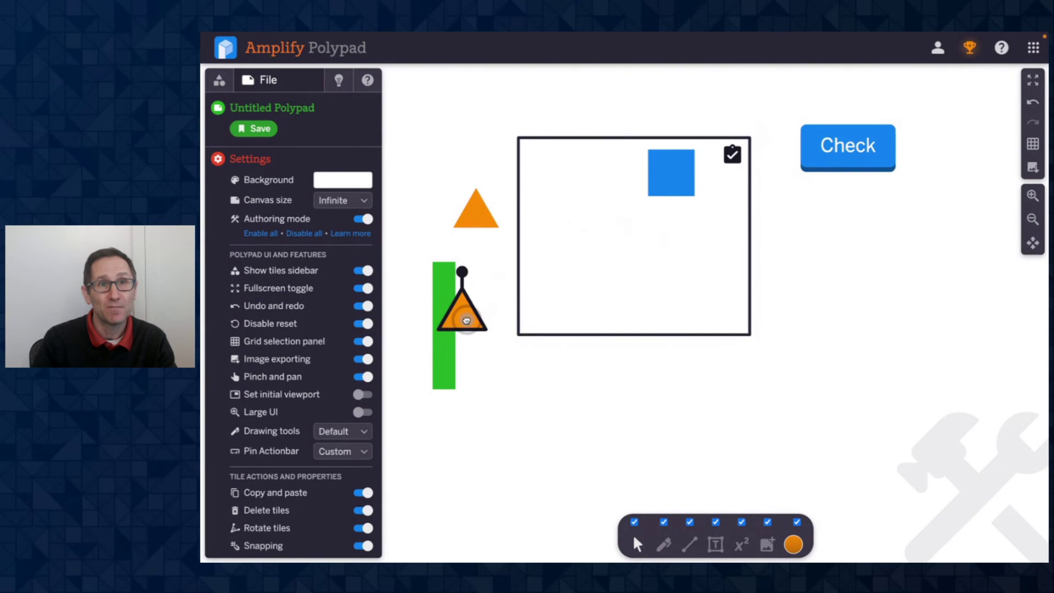
left_click_drag(642, 193, 394, 183)
left_click(645, 334)
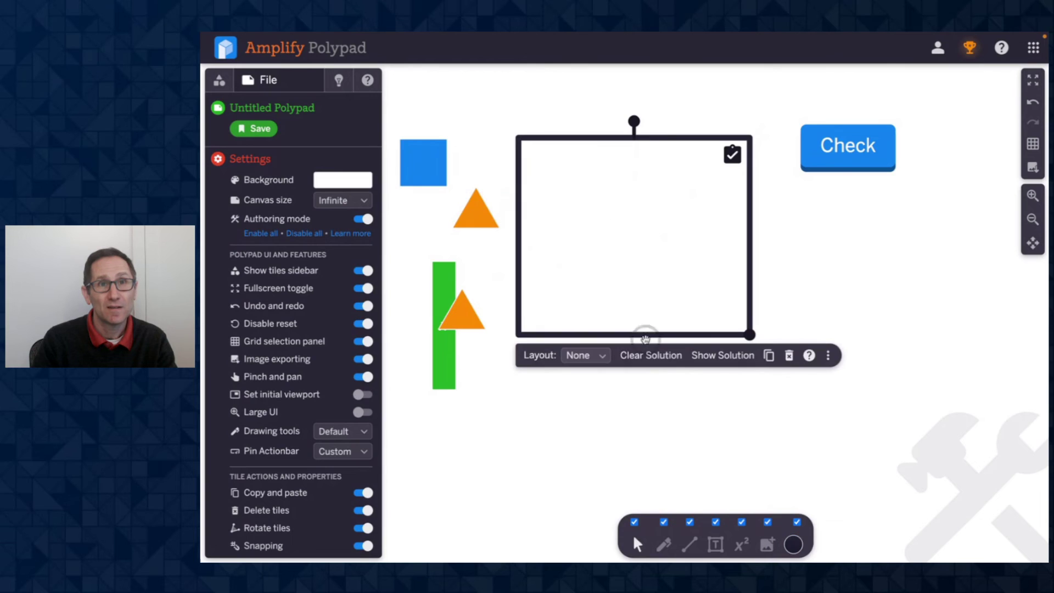
left_click(650, 355)
Change the drop zone's validation to Cover with a tolerance of 1 and deselect the zone.
left_click(686, 355)
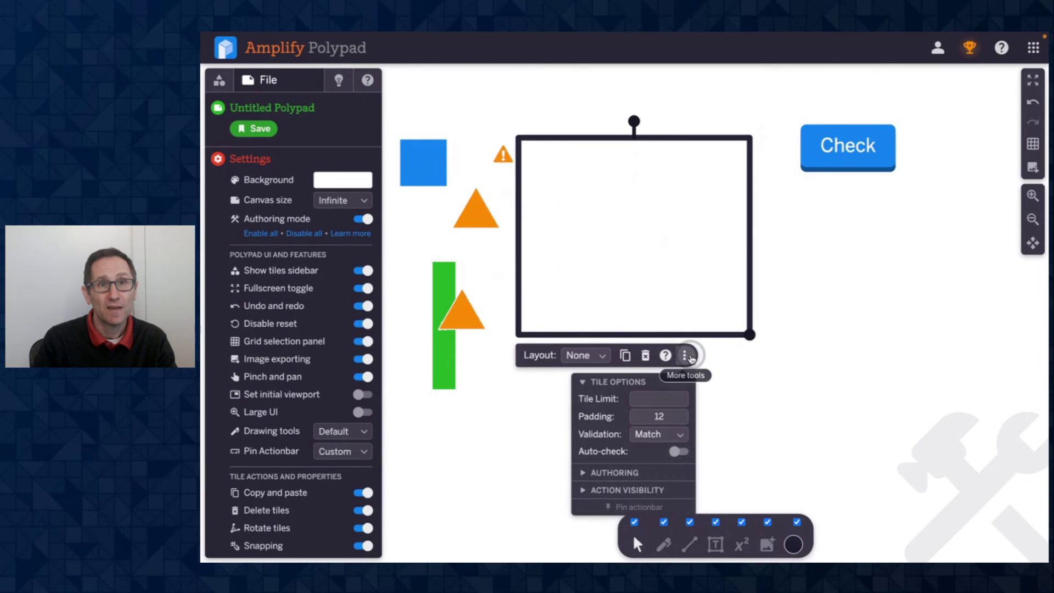
left_click(655, 434)
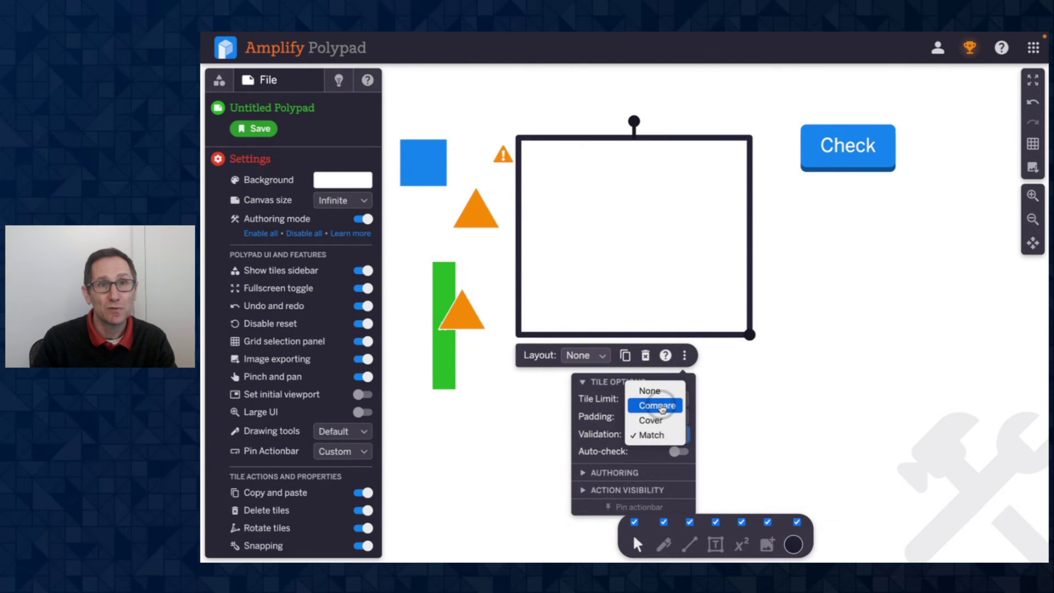
left_click(650, 419)
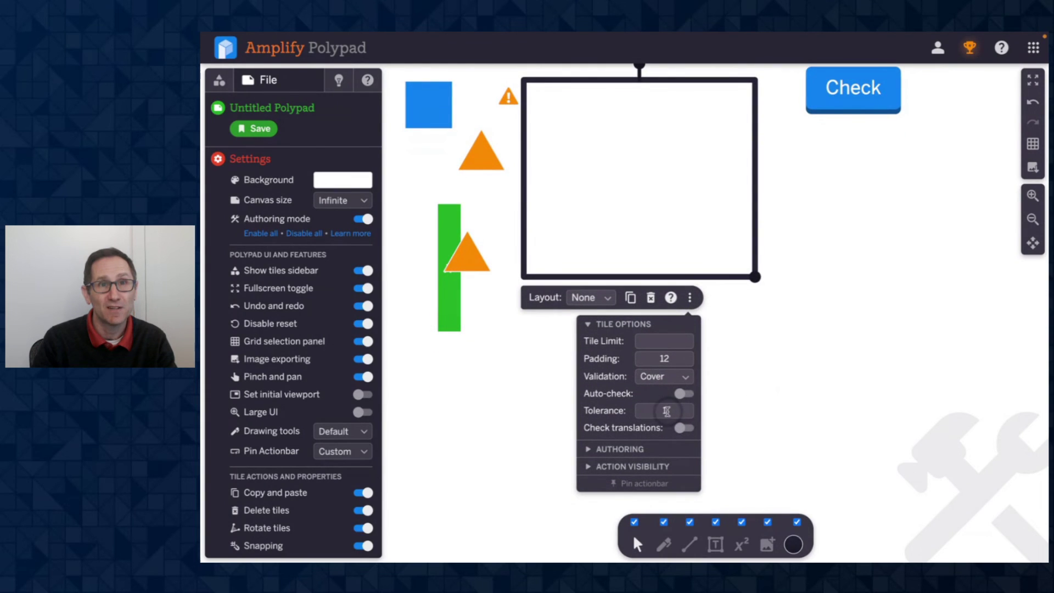
left_click(666, 411)
type("1")
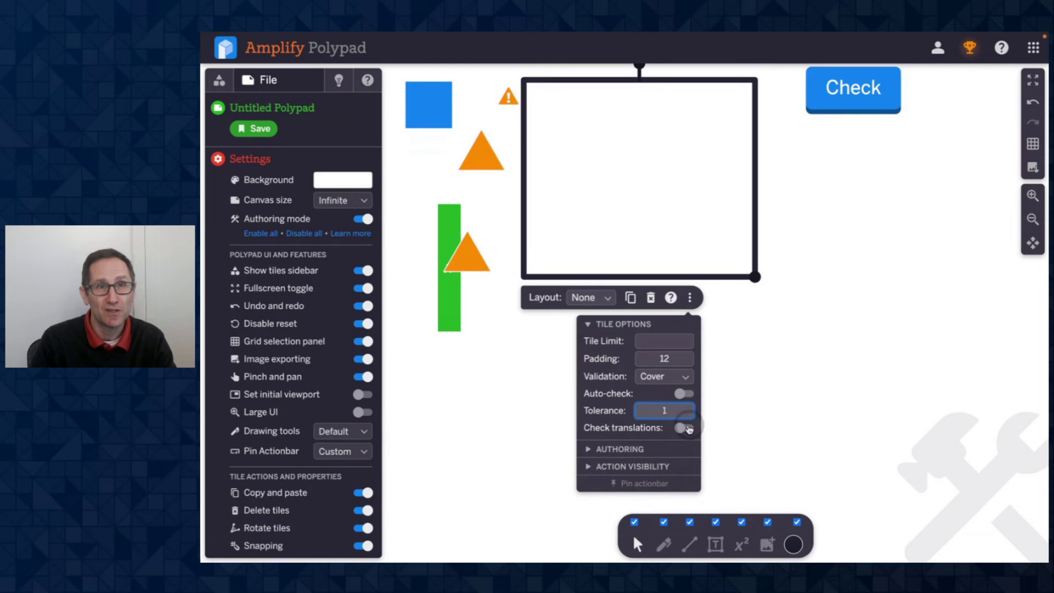
left_click_drag(708, 429, 710, 441)
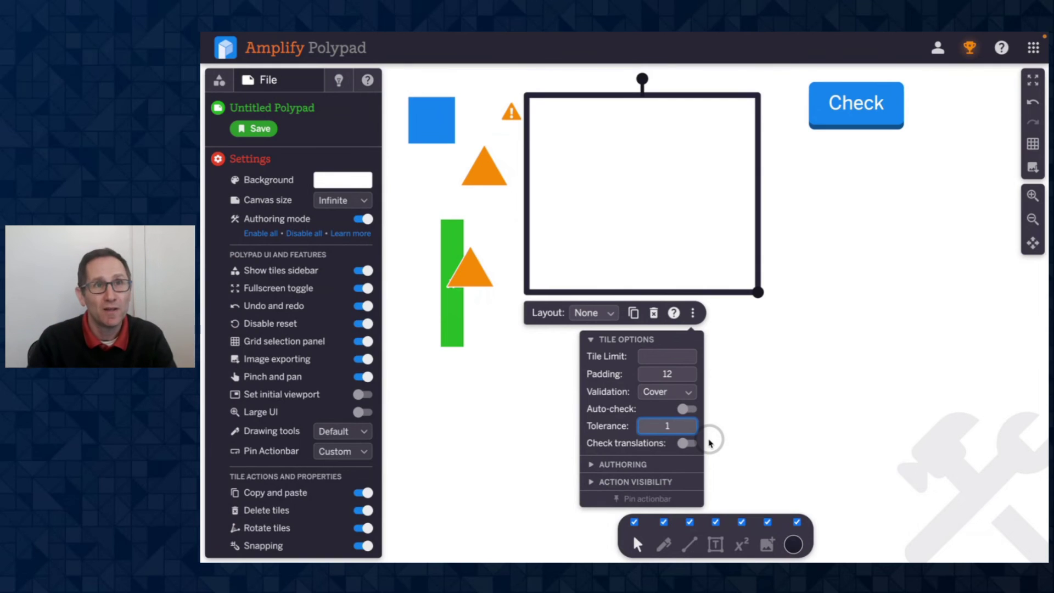
left_click(521, 427)
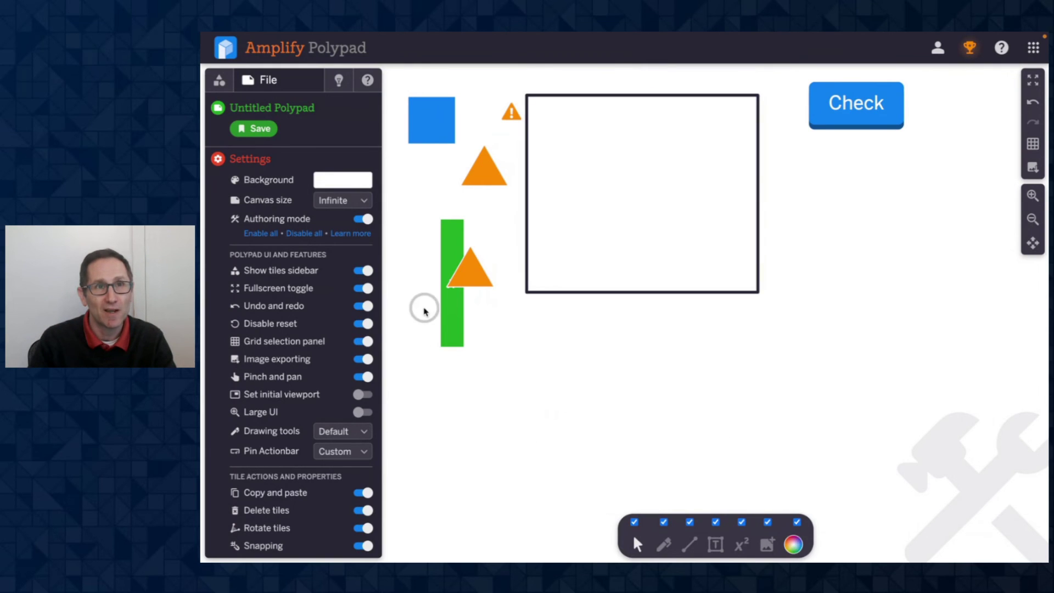
Open the Authoring Mode help and look through its list of options.
left_click(357, 234)
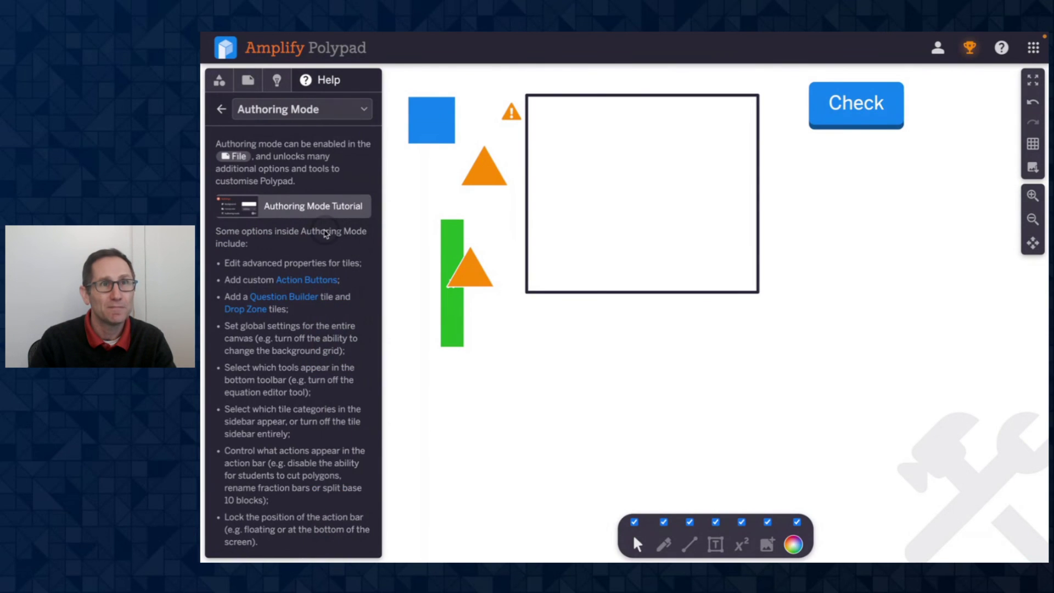
scroll(305, 154, "down", 3)
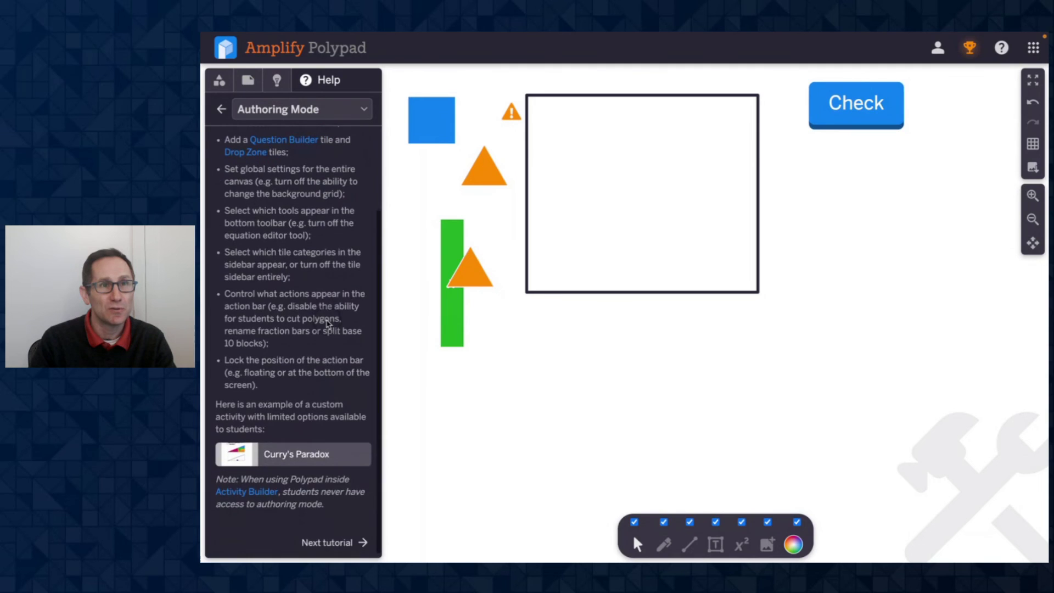
scroll(328, 324, "up", 3)
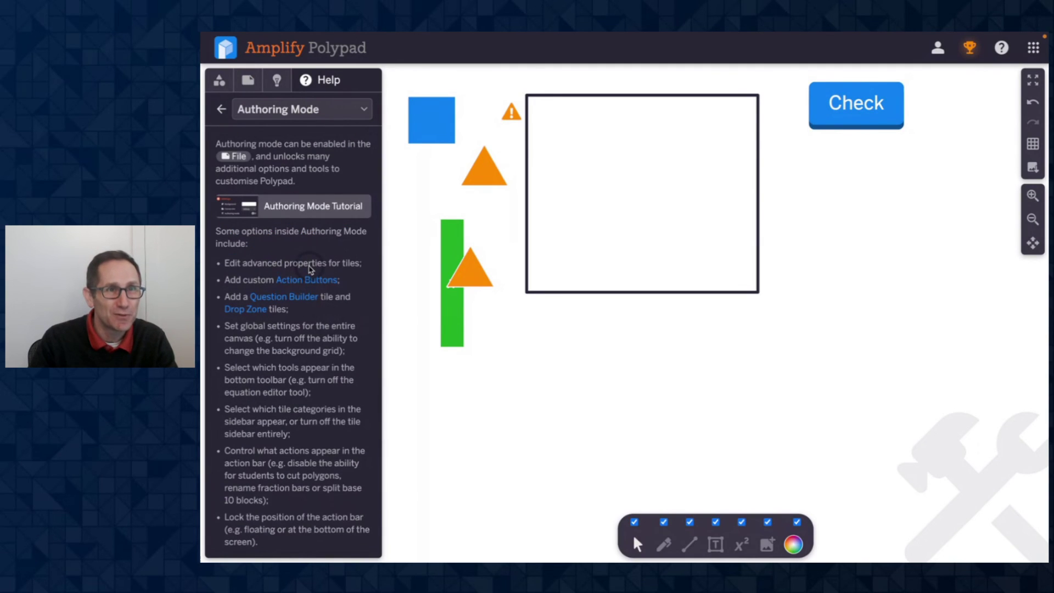
Open the Authoring Mode Tutorial and look through its linked lessons on tile properties, settings, action buttons and drop zones.
left_click(318, 207)
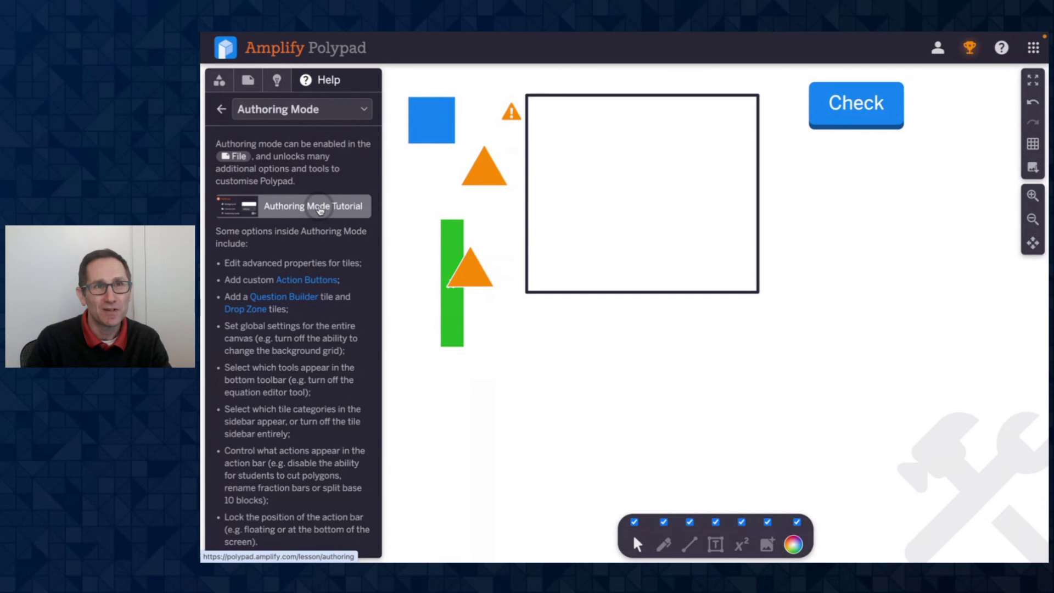
left_click(320, 209)
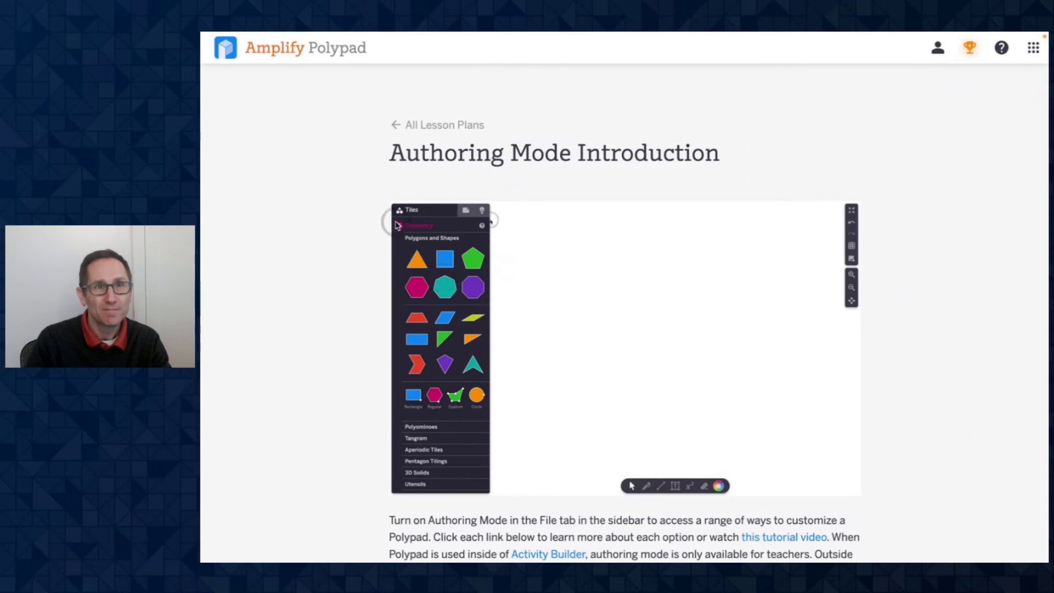
scroll(331, 174, "down", 6)
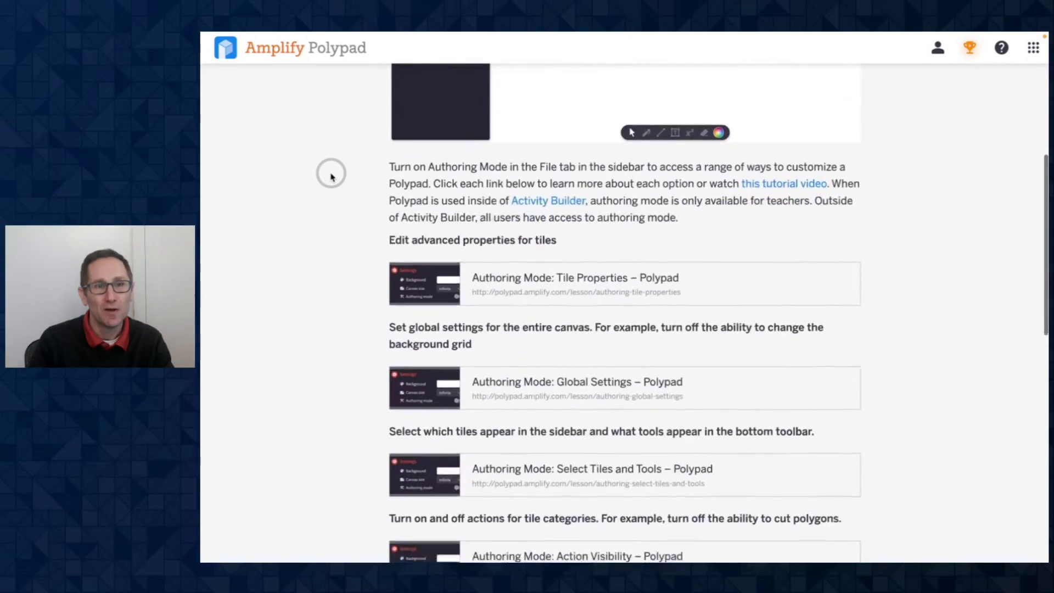
scroll(331, 175, "down", 4)
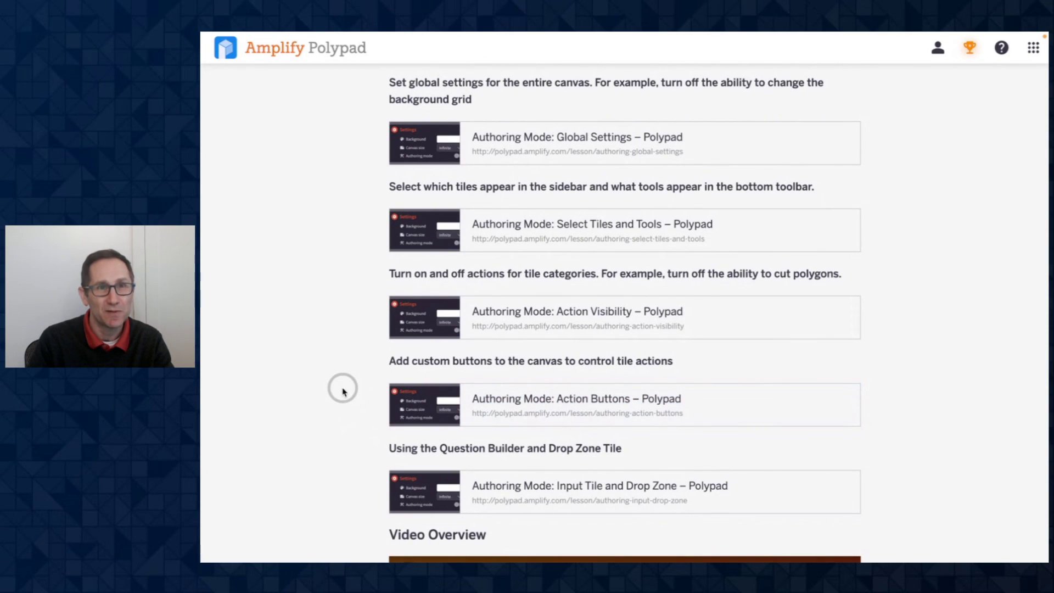
Open the Authoring Mode: Input Tile and Drop Zone lesson and read its sections on drop zone layout and Match and Compare validation.
scroll(345, 369, "down", 4)
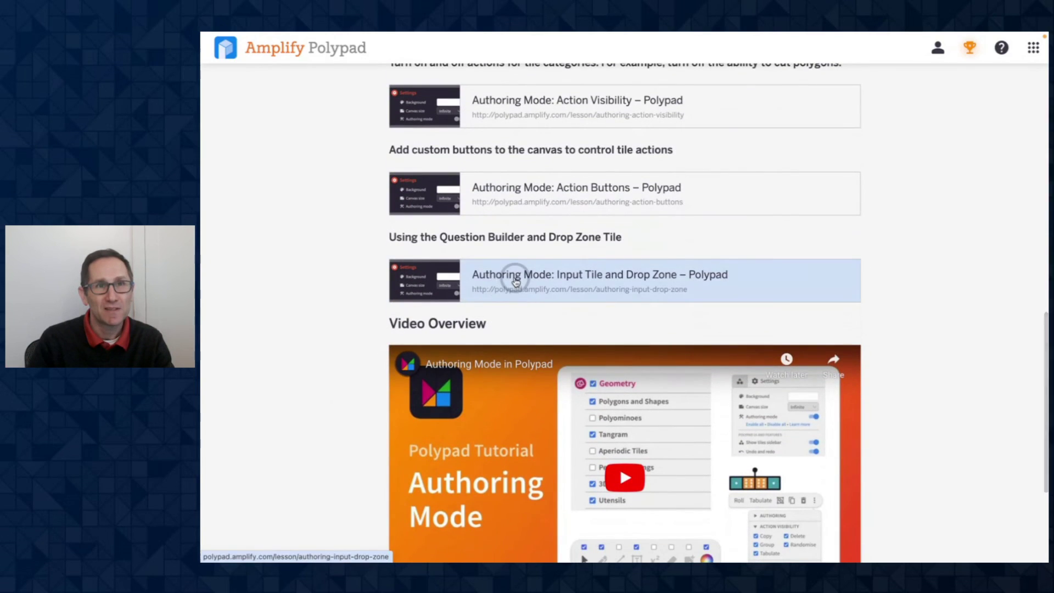
left_click(515, 281)
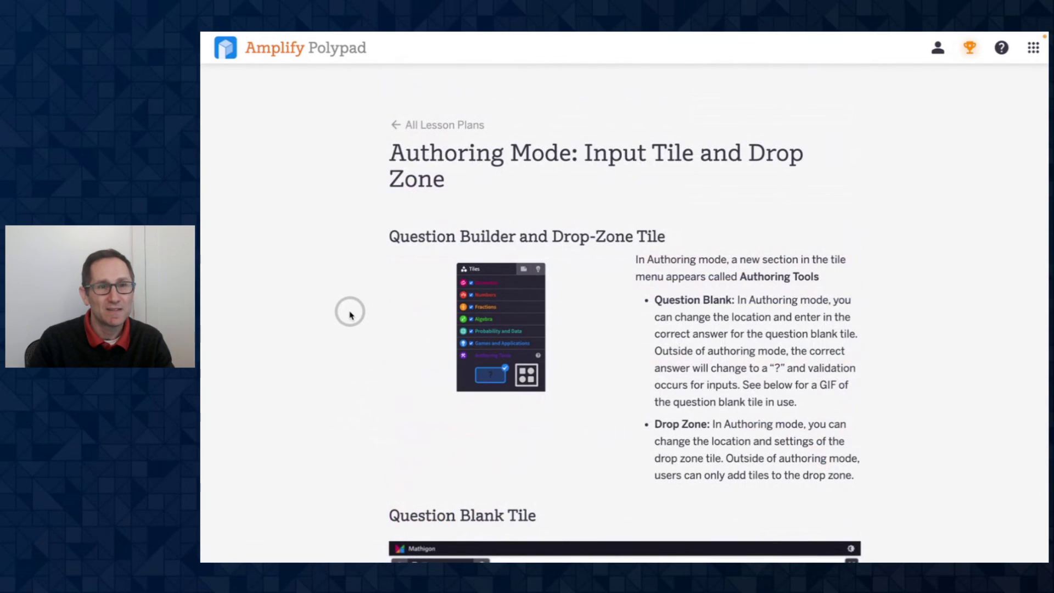
scroll(350, 314, "down", 15)
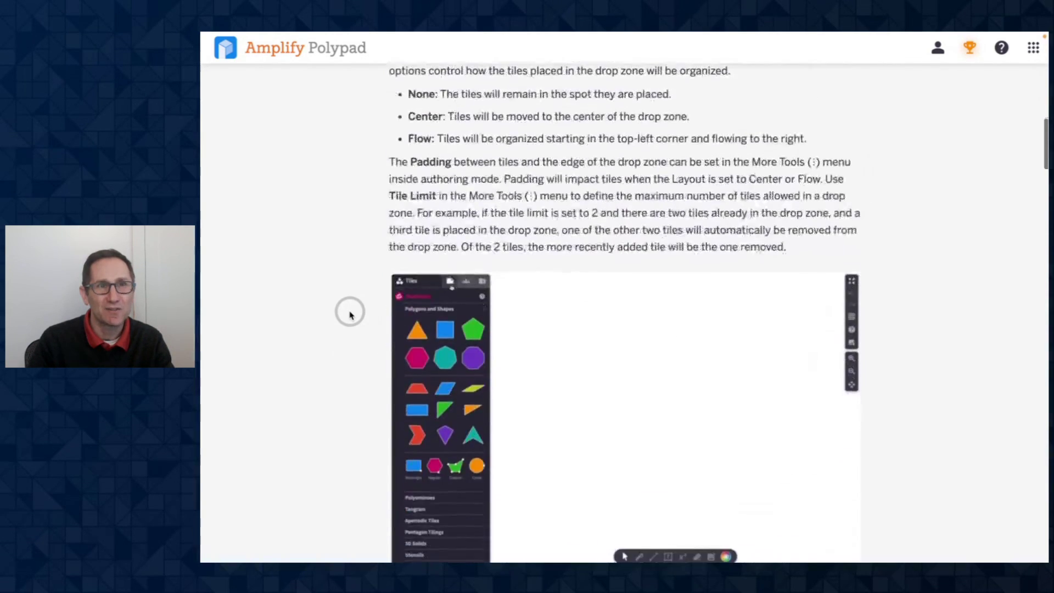
scroll(350, 314, "down", 8)
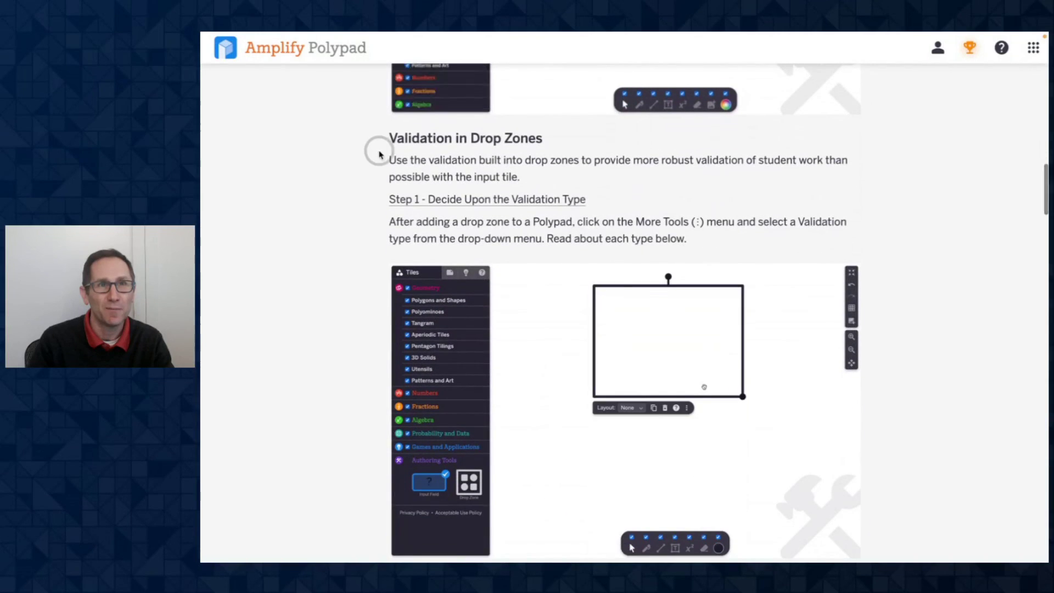
scroll(367, 140, "down", 8)
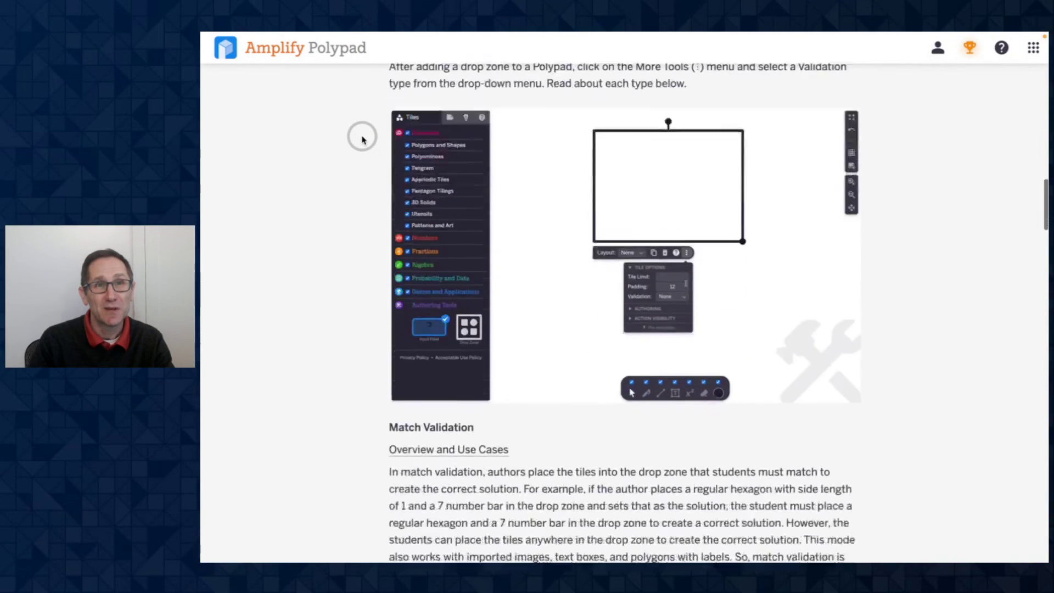
scroll(362, 139, "down", 3)
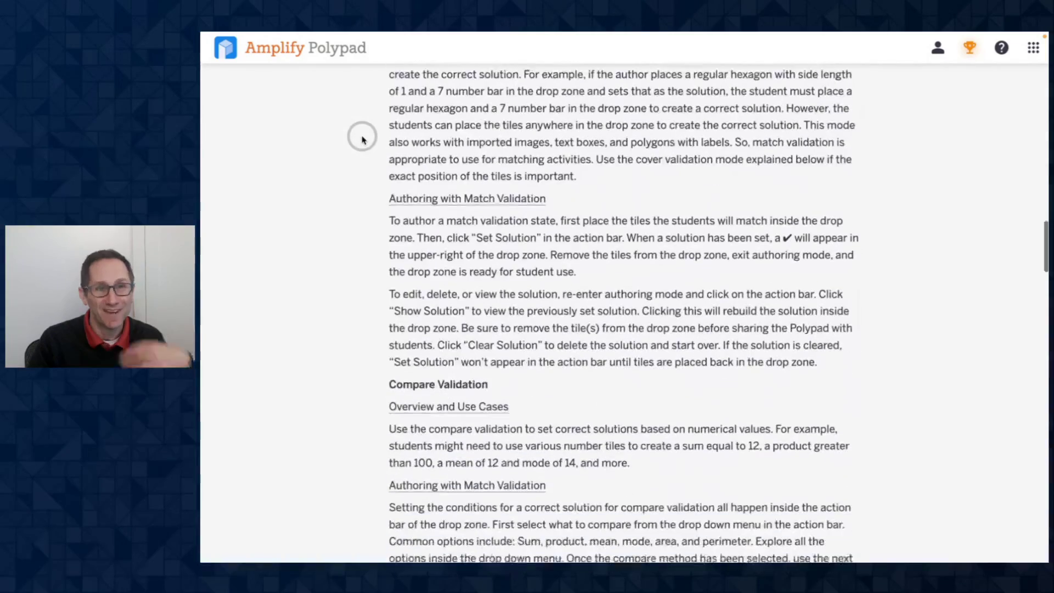
scroll(362, 139, "down", 5)
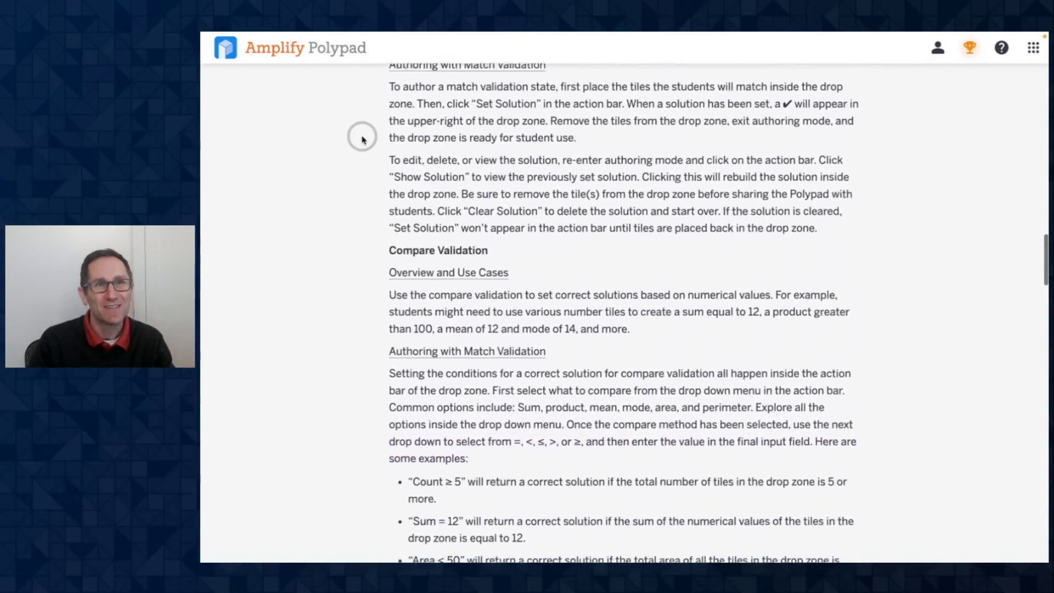
scroll(362, 139, "down", 1)
scroll(362, 139, "up", 20)
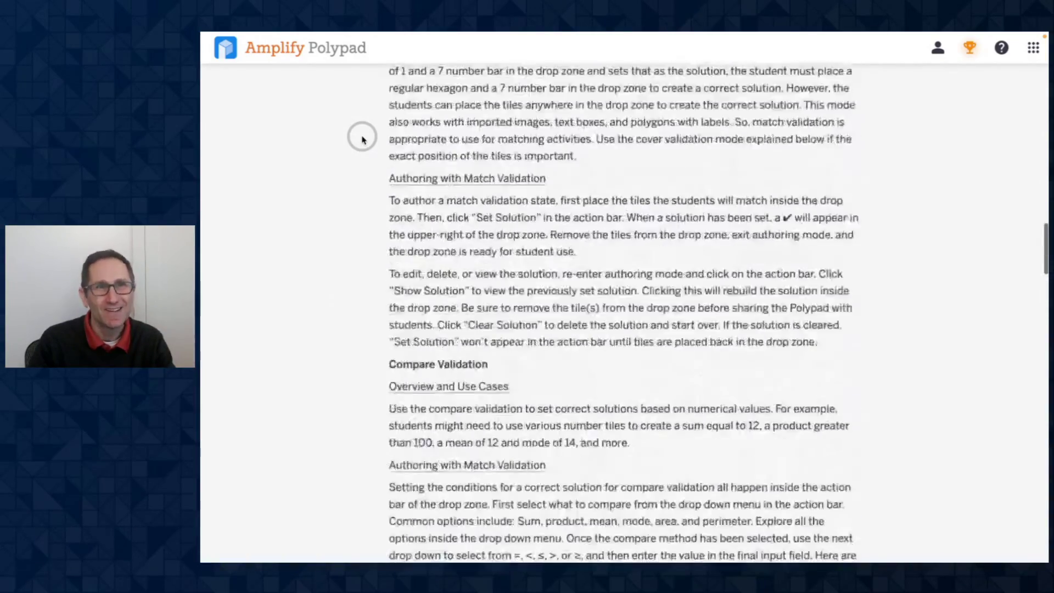
scroll(362, 139, "up", 15)
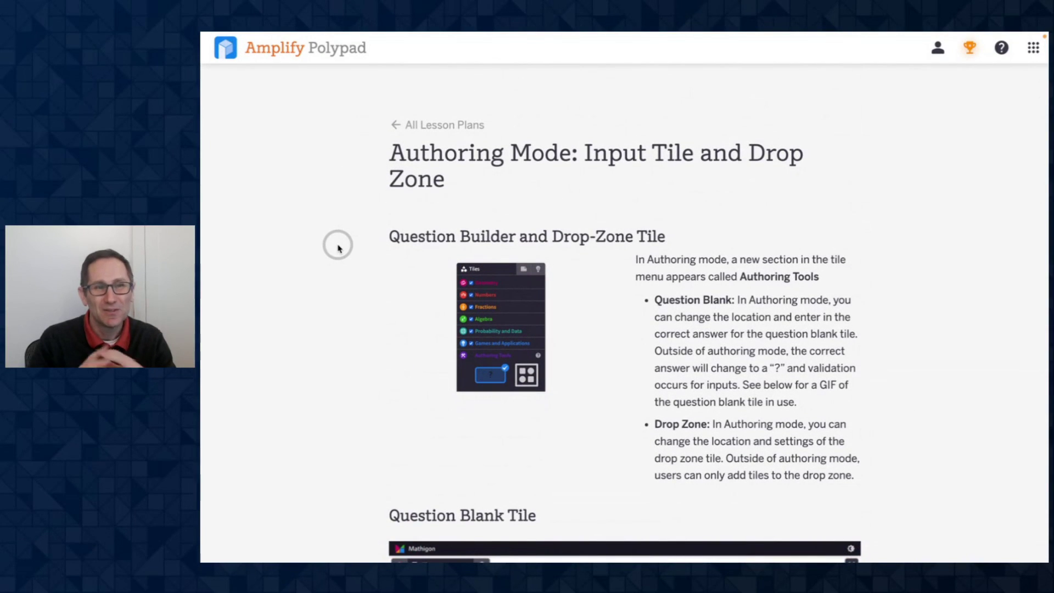
Go to the Polypad home page and open Tutorials to view the start of the Getting started page.
left_click(303, 61)
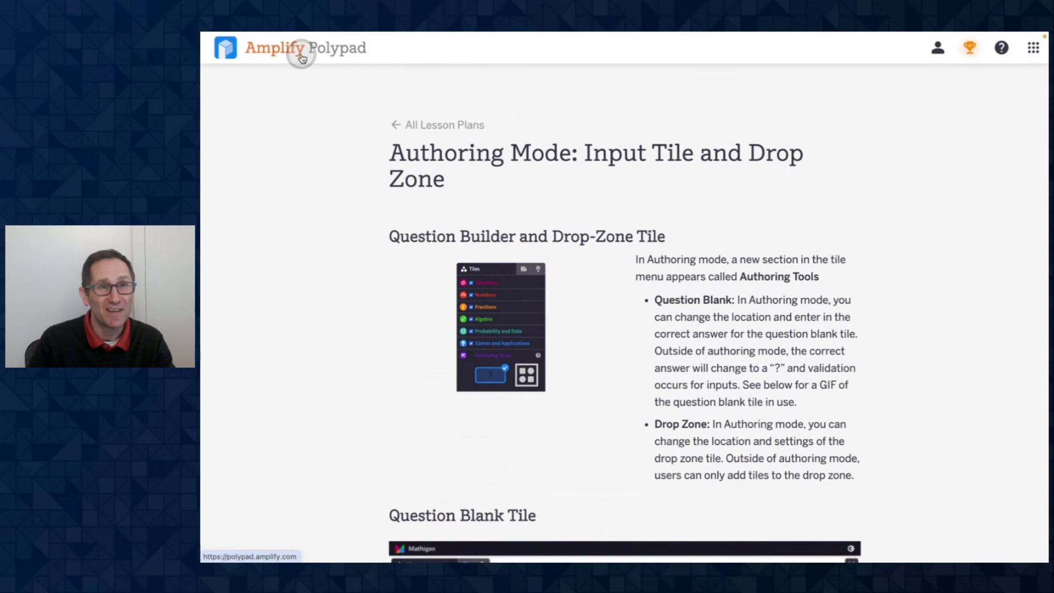
left_click(360, 413)
left_click(346, 408)
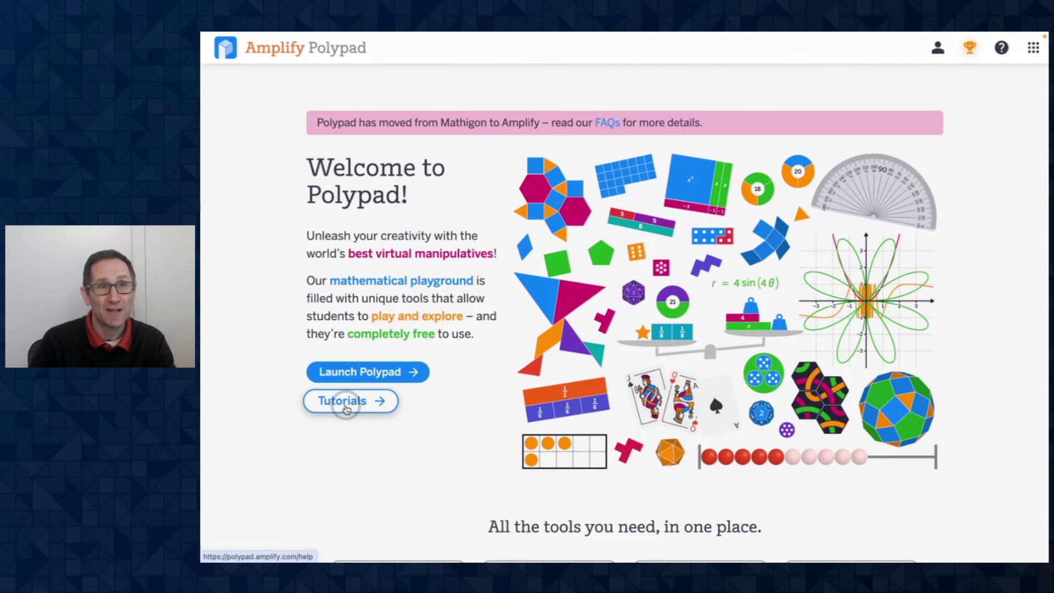
left_click(346, 409)
scroll(537, 321, "down", 3)
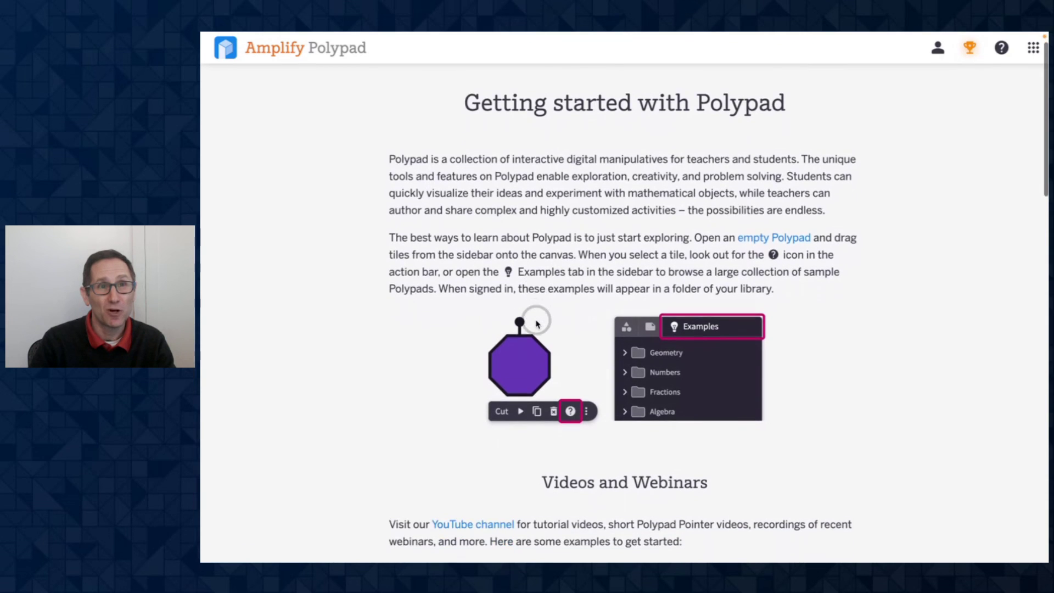
scroll(308, 99, "up", 5)
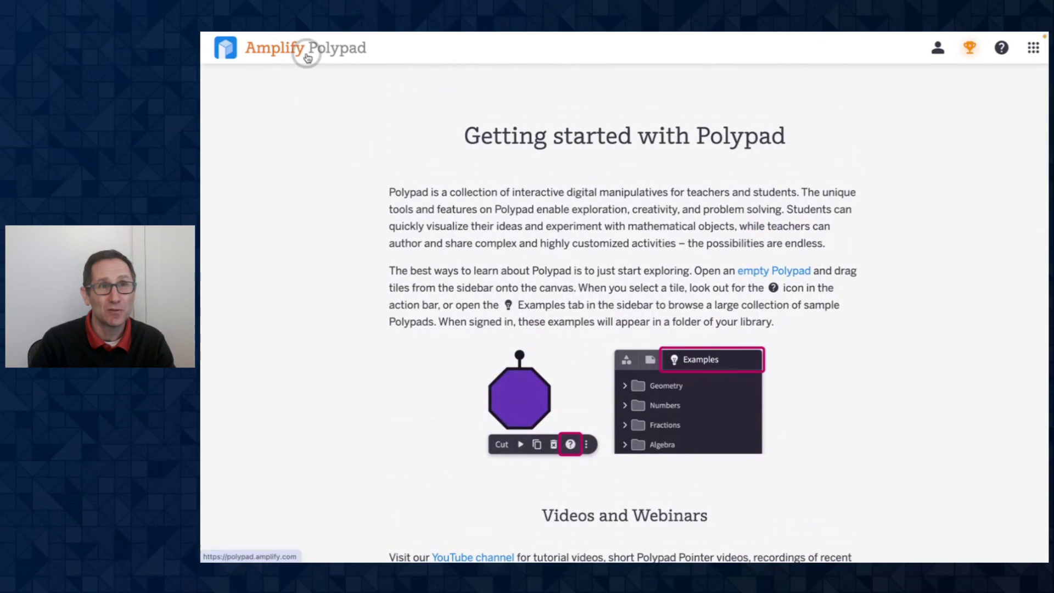
Return to the home page, reopen Tutorials and look through its videos, webinars, student accounts and activity assignment sections.
left_click(306, 55)
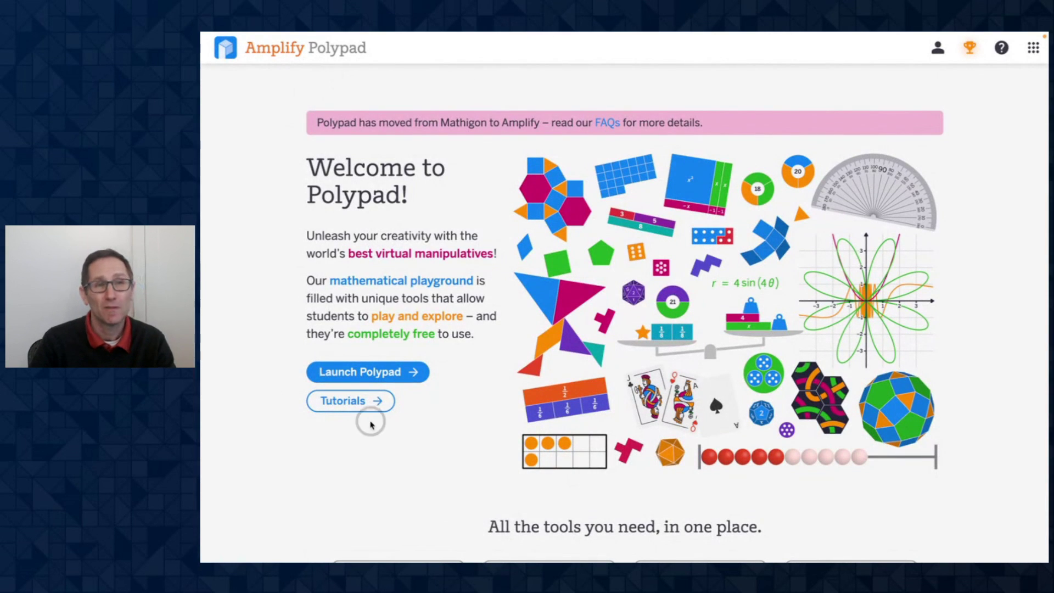
left_click(337, 405)
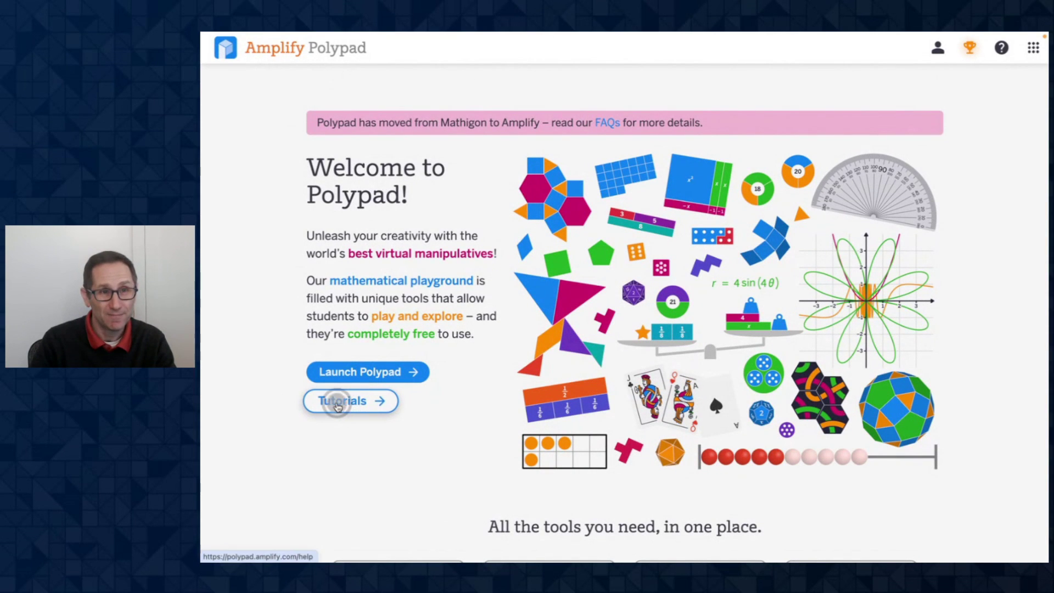
scroll(597, 327, "down", 2)
scroll(597, 326, "down", 2)
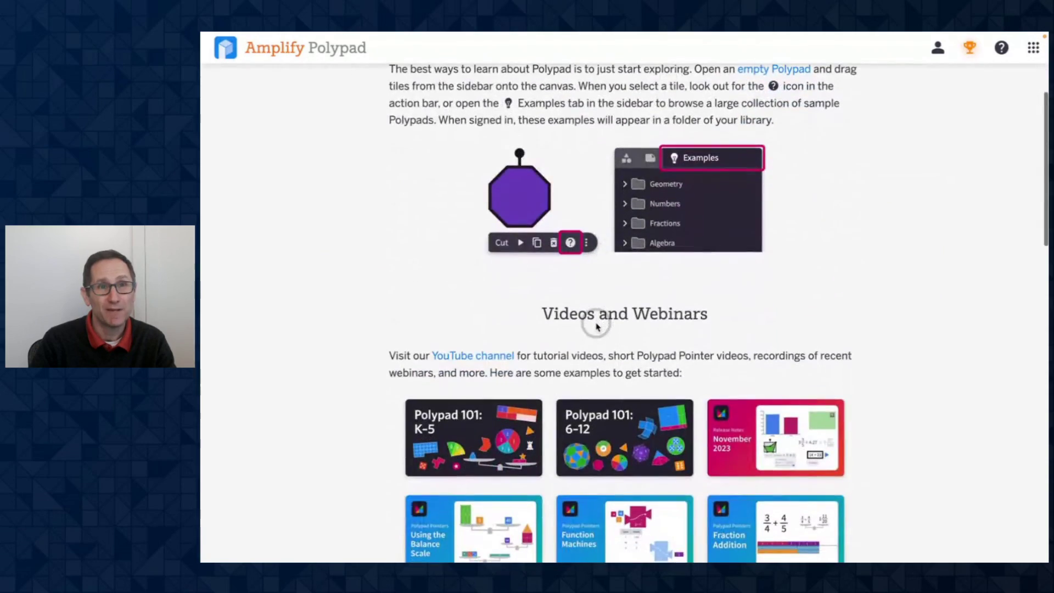
scroll(597, 327, "down", 6)
scroll(597, 327, "down", 7)
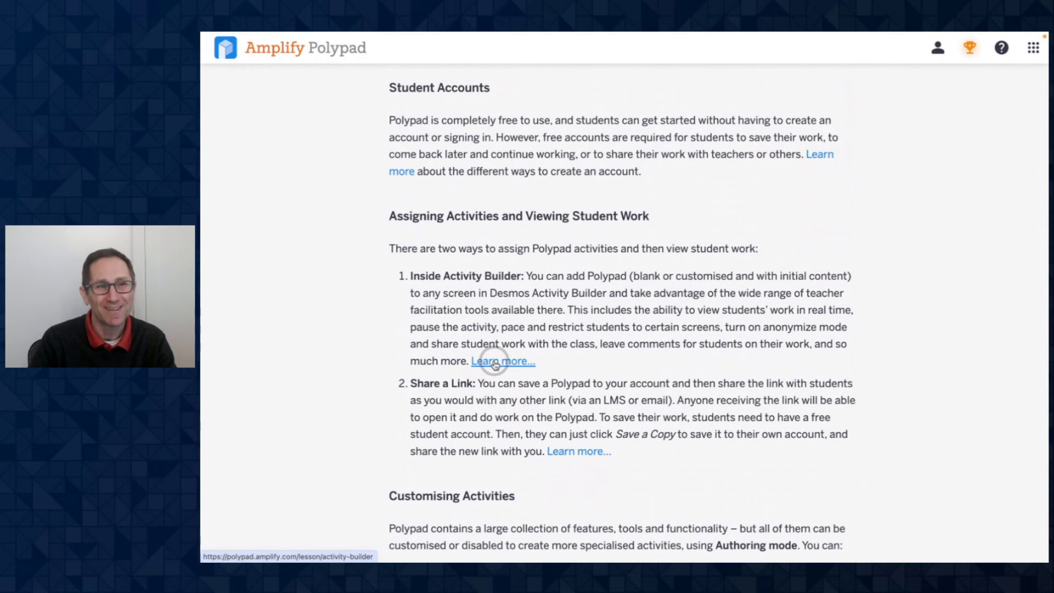
scroll(607, 400, "up", 13)
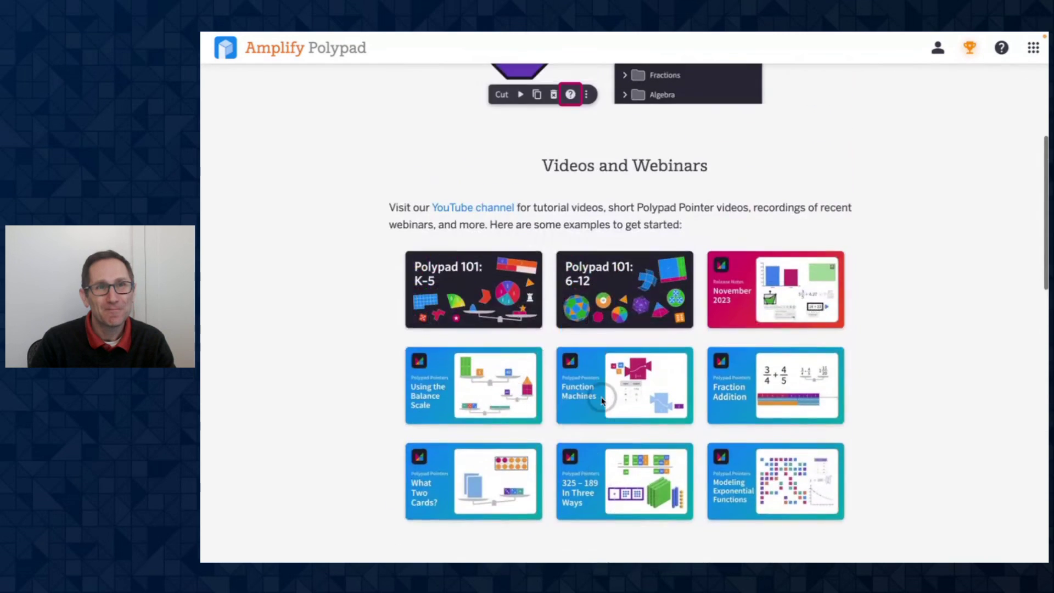
scroll(602, 400, "up", 8)
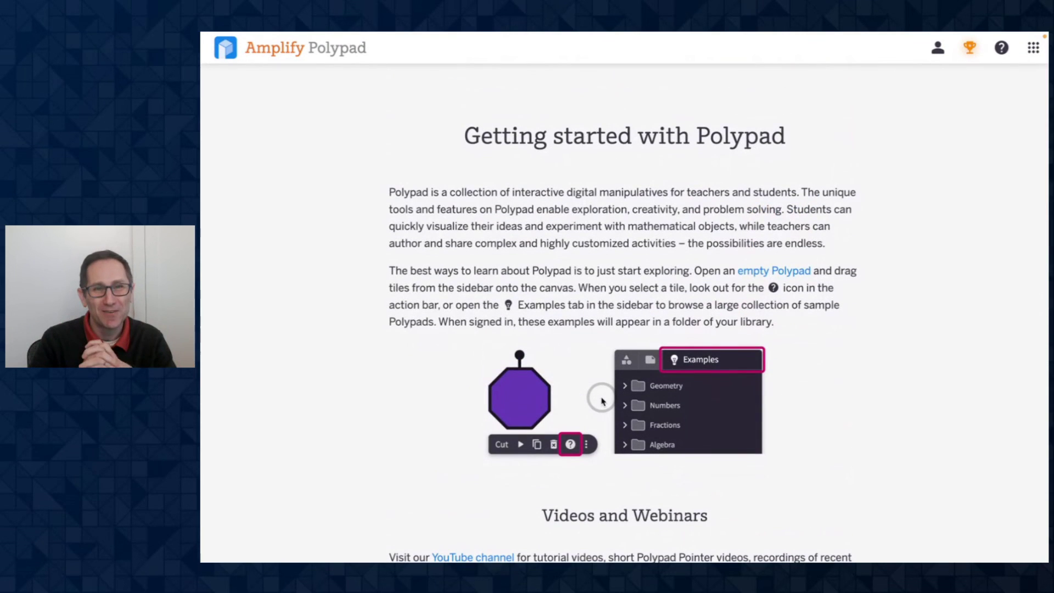